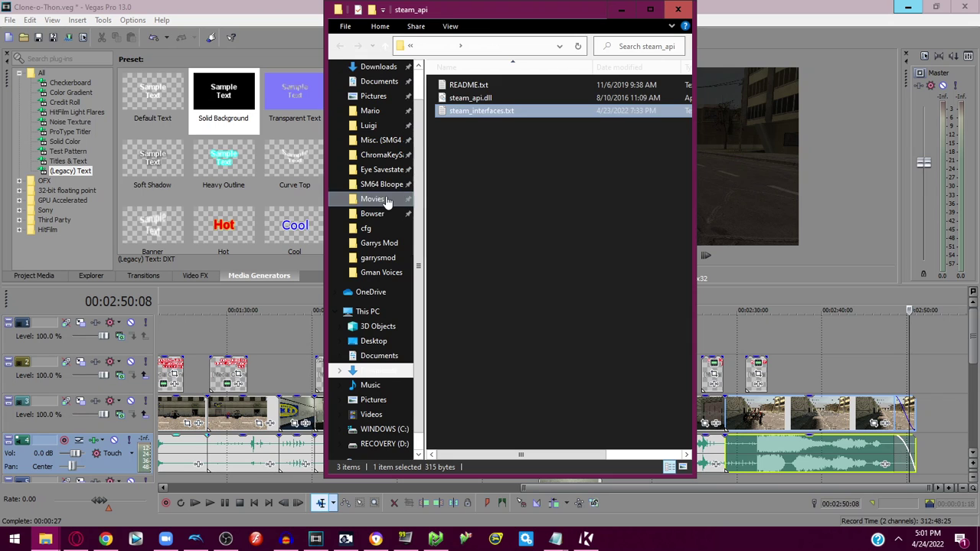
Open the Movies folder of Fraps recordings, briefly switching to OBS and minimizing it again.
{"action": "left_click", "coordinate": [384, 200]}
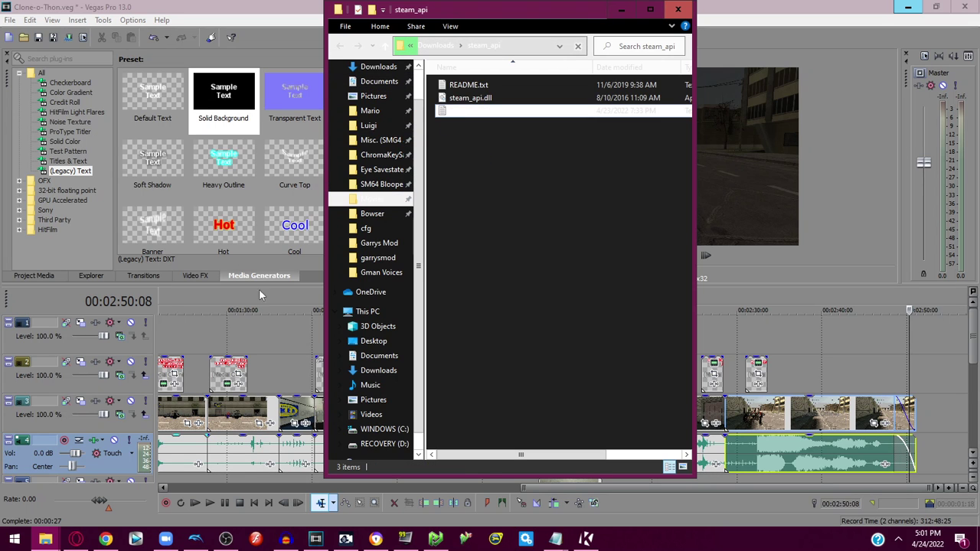
{"action": "mouse_move", "coordinate": [56, 541]}
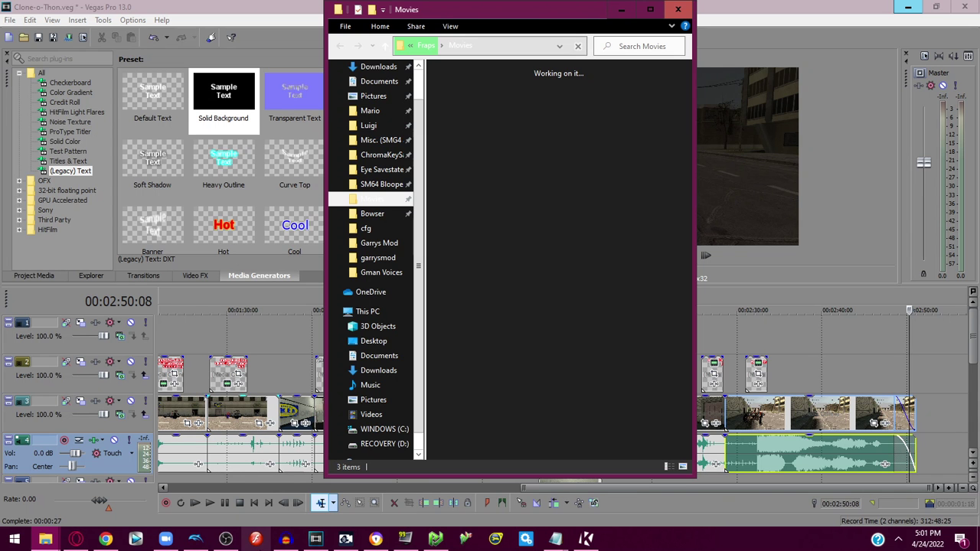
{"action": "left_click", "coordinate": [225, 539]}
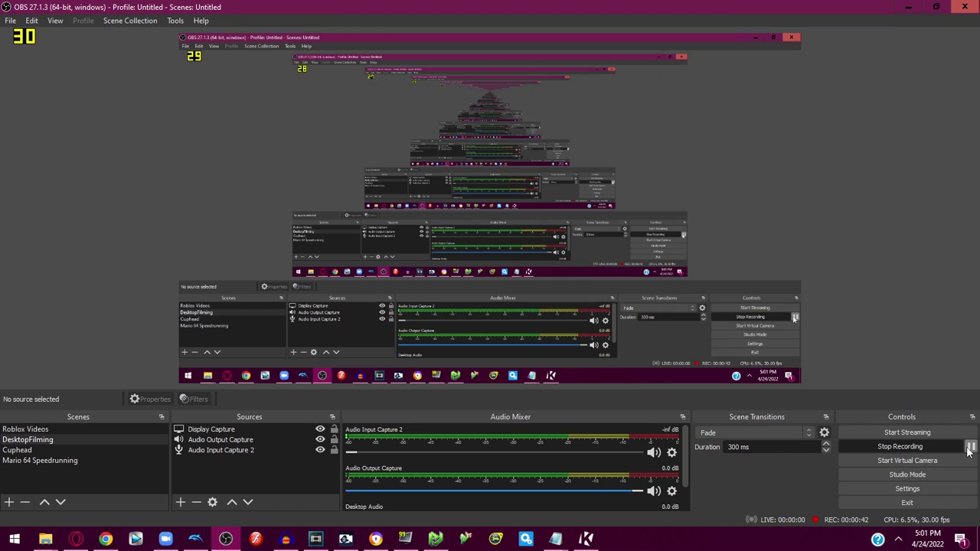
{"action": "left_click", "coordinate": [907, 6]}
{"action": "scroll", "coordinate": [575, 114], "scroll_direction": "down", "scroll_amount": 2}
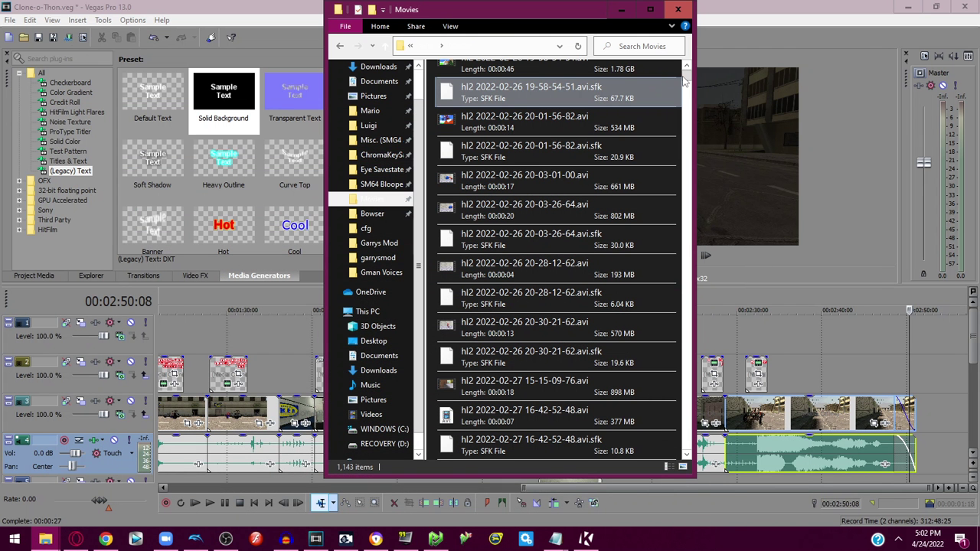
{"action": "scroll", "coordinate": [685, 80], "scroll_direction": "down", "scroll_amount": 10}
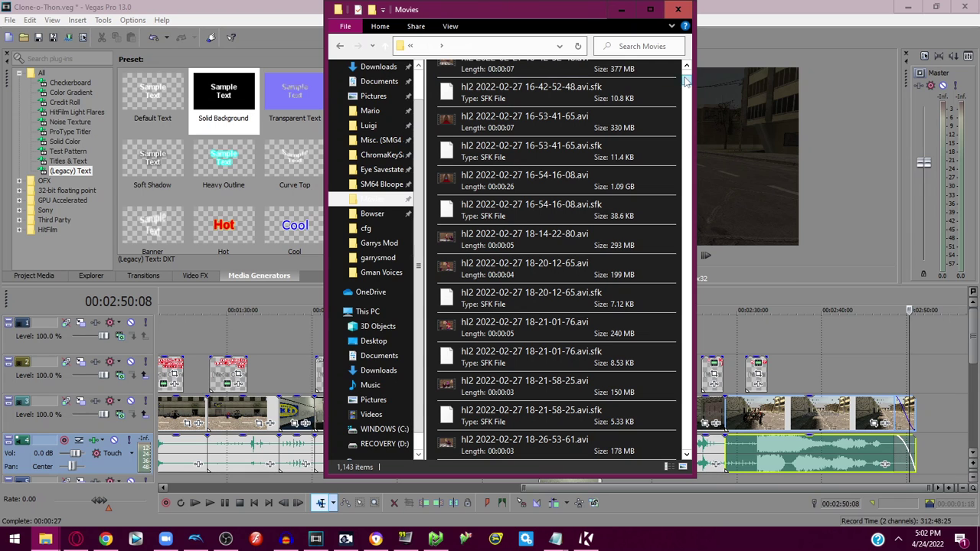
{"action": "left_click", "coordinate": [687, 444]}
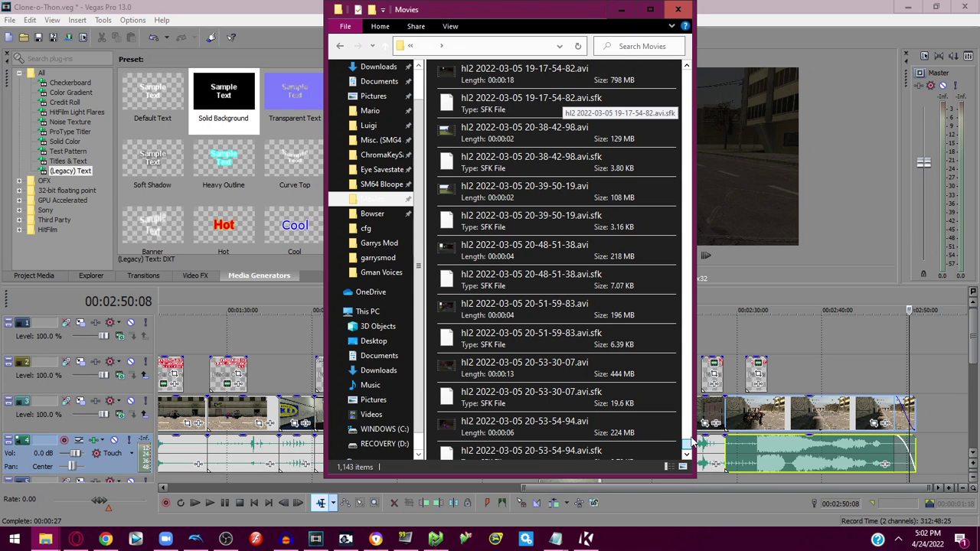
{"action": "left_click", "coordinate": [686, 450]}
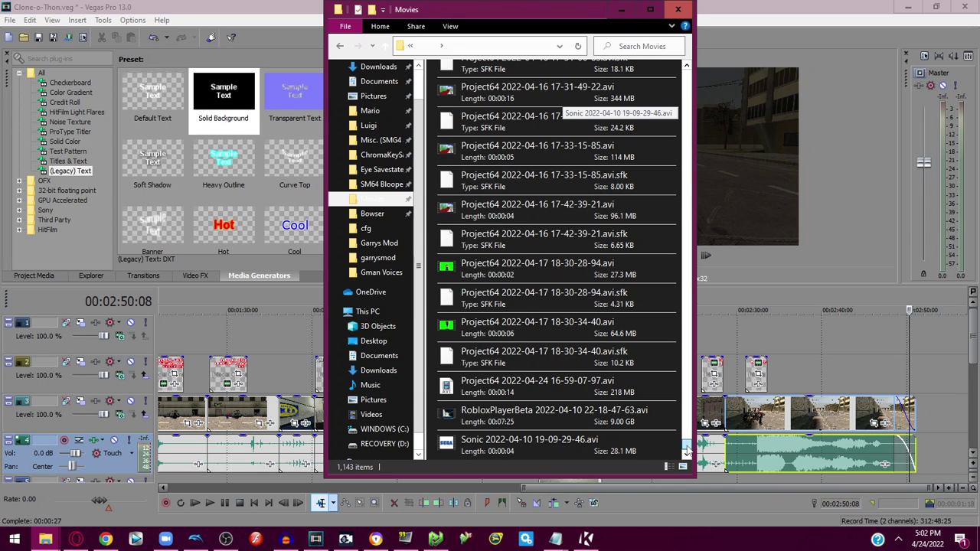
{"action": "left_click", "coordinate": [478, 391]}
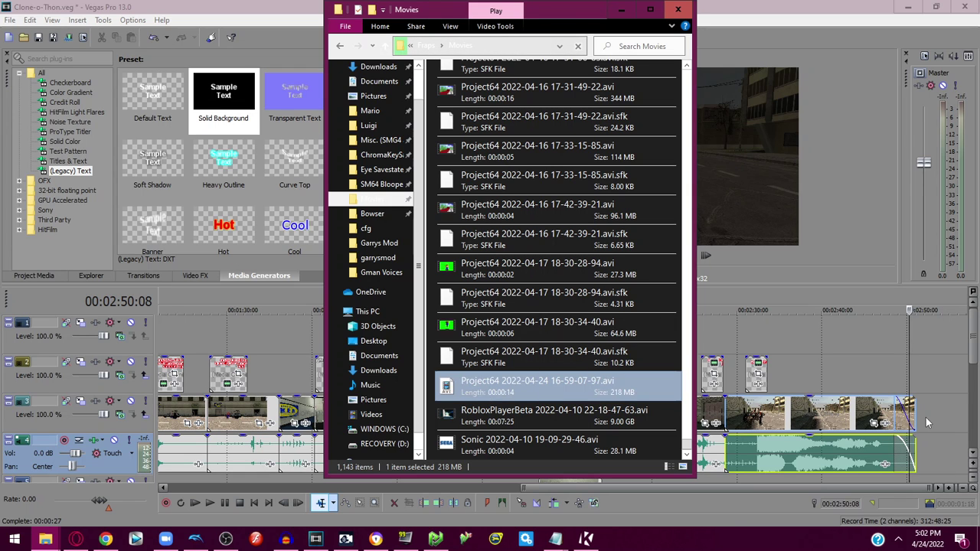
{"action": "left_click_drag", "start_coordinate": [925, 417], "coordinate": [903, 430]}
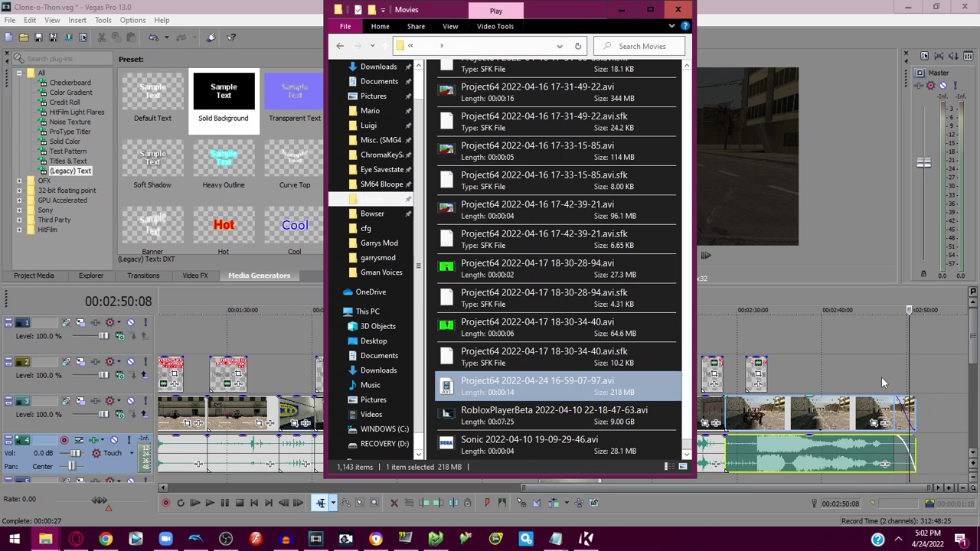
{"action": "left_click", "coordinate": [881, 377]}
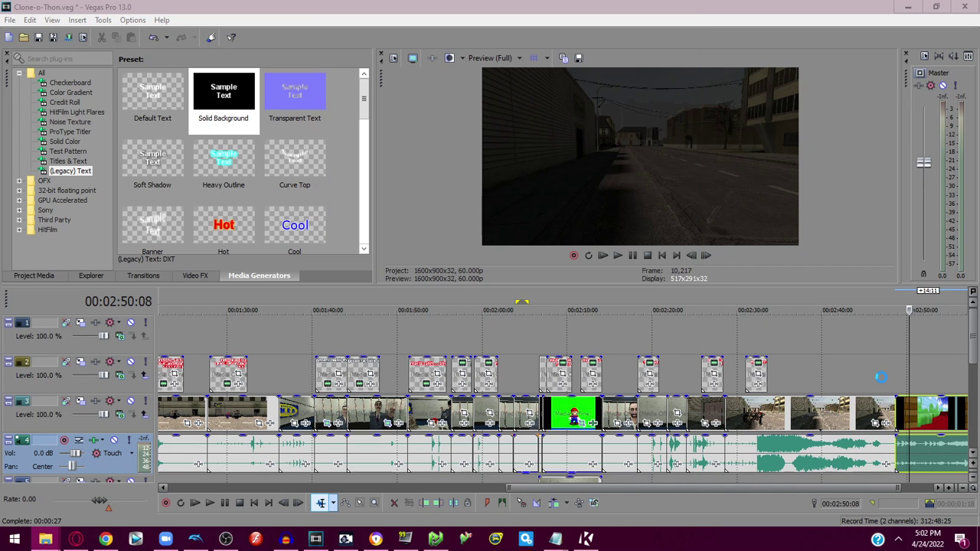
Play back the timeline from 00:02:47:01 into the start of the new Mario clip.
{"action": "left_click", "coordinate": [881, 377]}
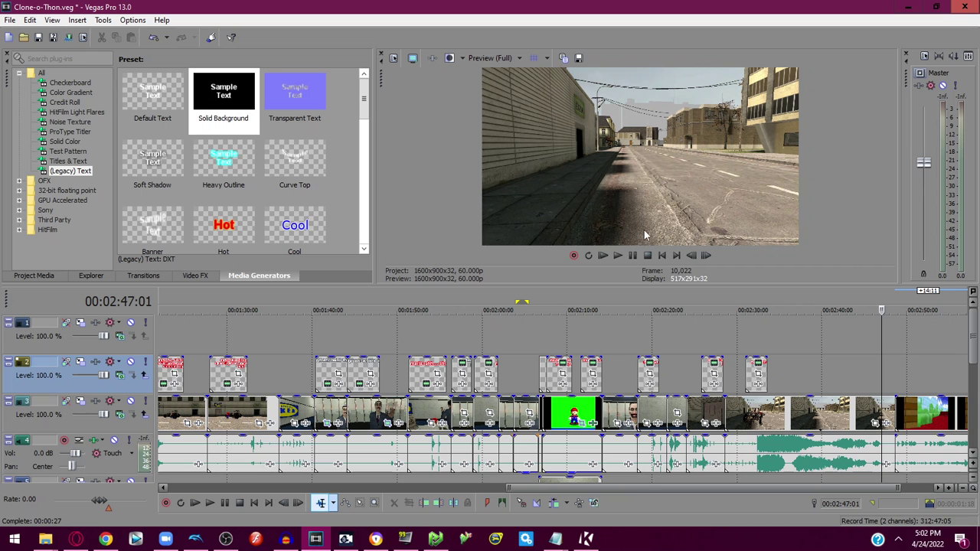
{"action": "left_click", "coordinate": [632, 258]}
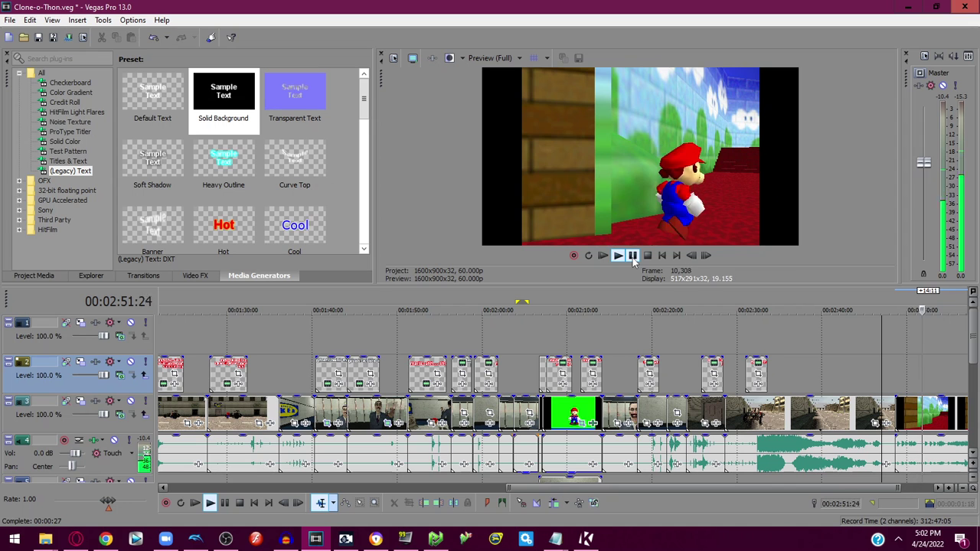
{"action": "left_click", "coordinate": [633, 257]}
Fade in the Mario clip's video and audio and overlap its start with the street clip's end for a crossfade of about 3 seconds.
{"action": "scroll", "coordinate": [842, 435], "scroll_direction": "down", "scroll_amount": 2}
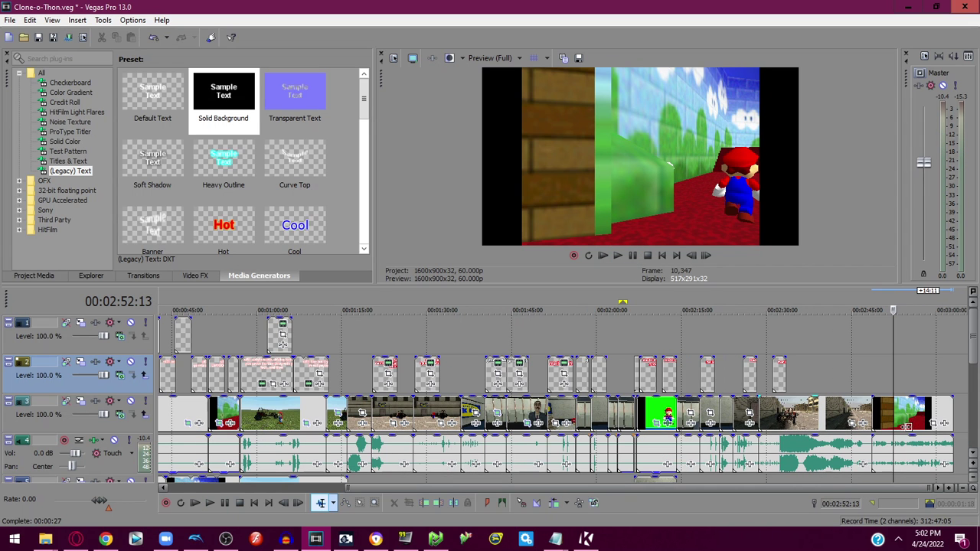
{"action": "scroll", "coordinate": [929, 426], "scroll_direction": "up", "scroll_amount": 1}
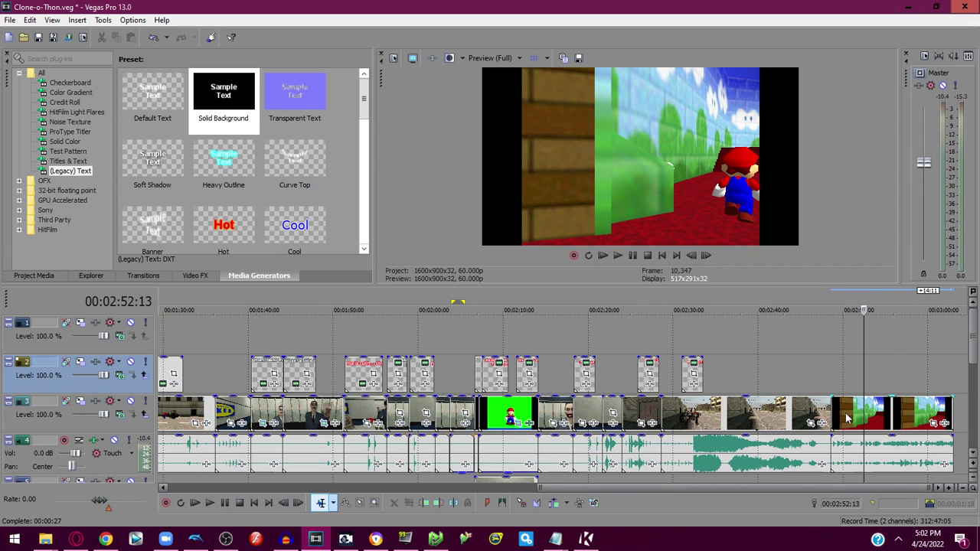
{"action": "left_click_drag", "start_coordinate": [849, 418], "coordinate": [886, 416]}
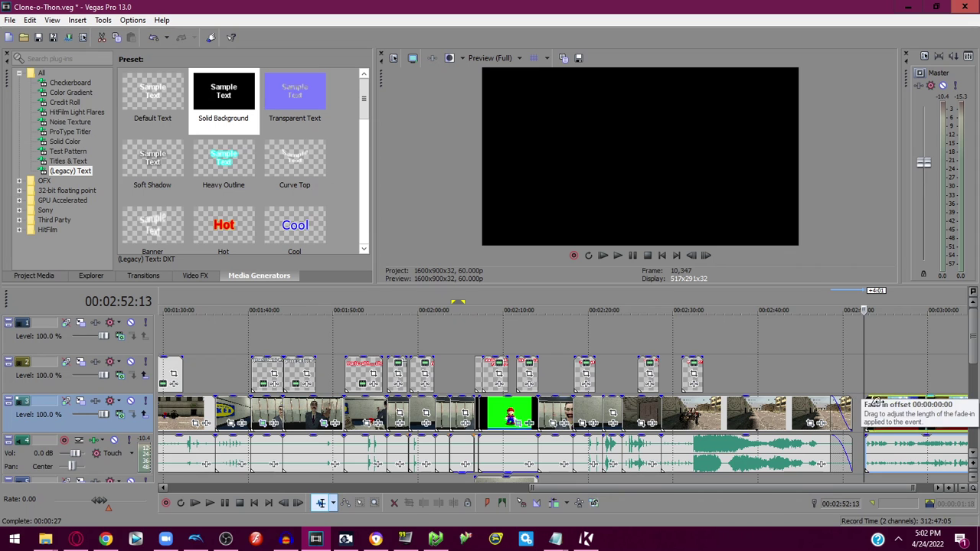
{"action": "left_click_drag", "start_coordinate": [868, 436], "coordinate": [896, 443]}
{"action": "scroll", "coordinate": [857, 416], "scroll_direction": "up", "scroll_amount": 3}
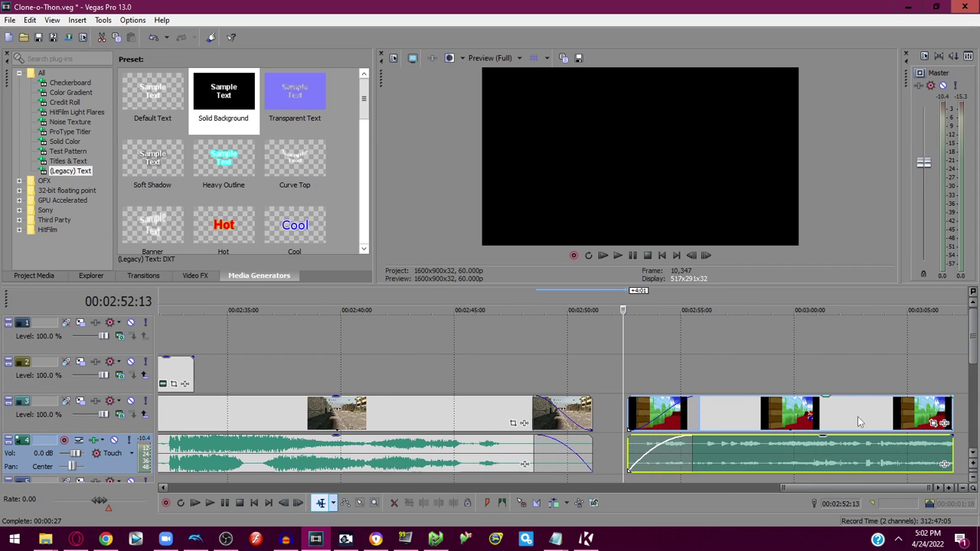
{"action": "left_click_drag", "start_coordinate": [858, 416], "coordinate": [755, 433]}
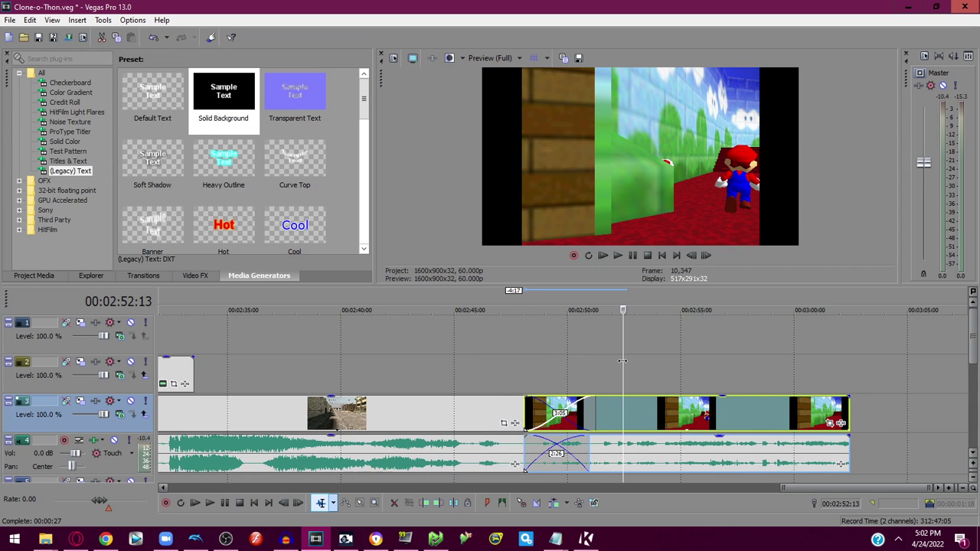
Play back the crossfade between the street clip and the Mario clip.
{"action": "left_click_drag", "start_coordinate": [623, 310], "coordinate": [516, 310]}
{"action": "left_click", "coordinate": [617, 256]}
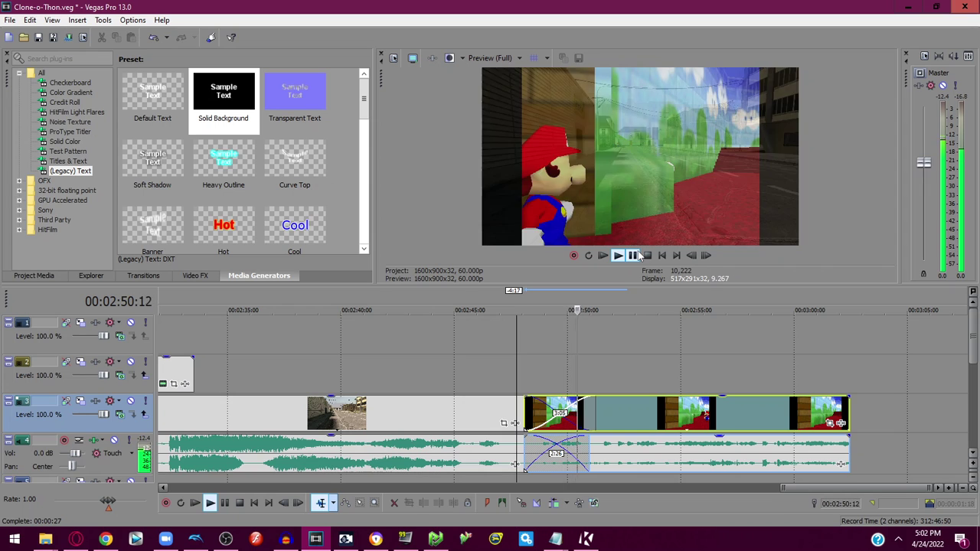
{"action": "left_click", "coordinate": [633, 255]}
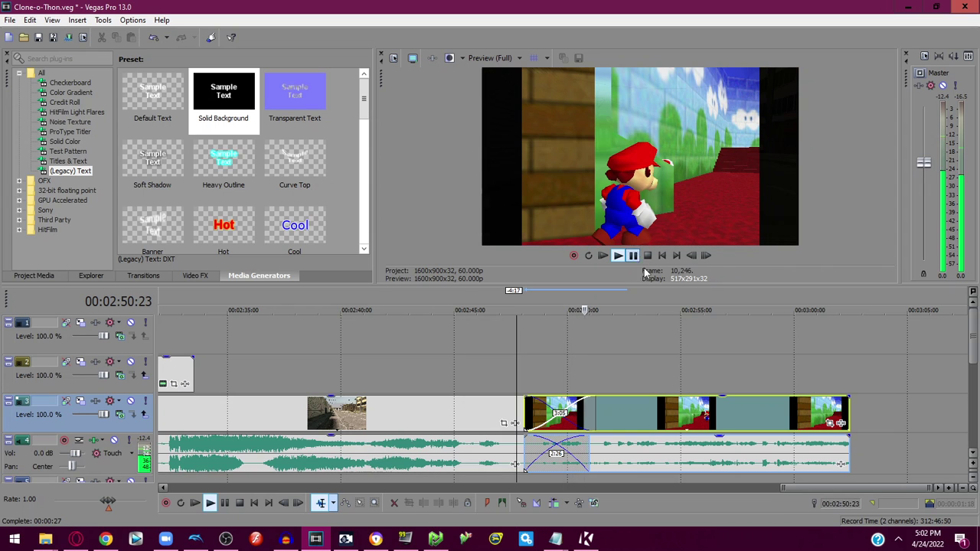
Apply the Simple Zoom-in preset to the Mario clip with Event Pan/Crop.
{"action": "left_click", "coordinate": [824, 427]}
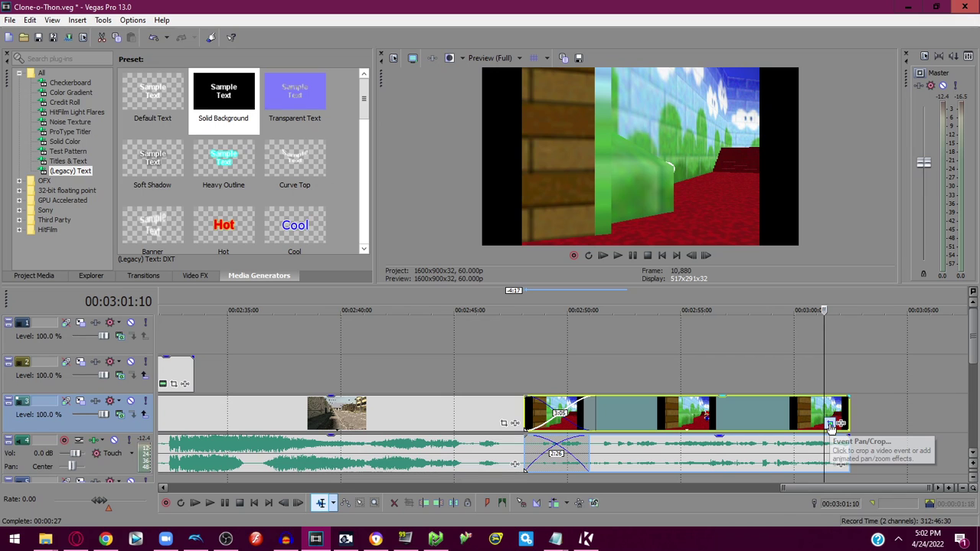
{"action": "left_click", "coordinate": [839, 424]}
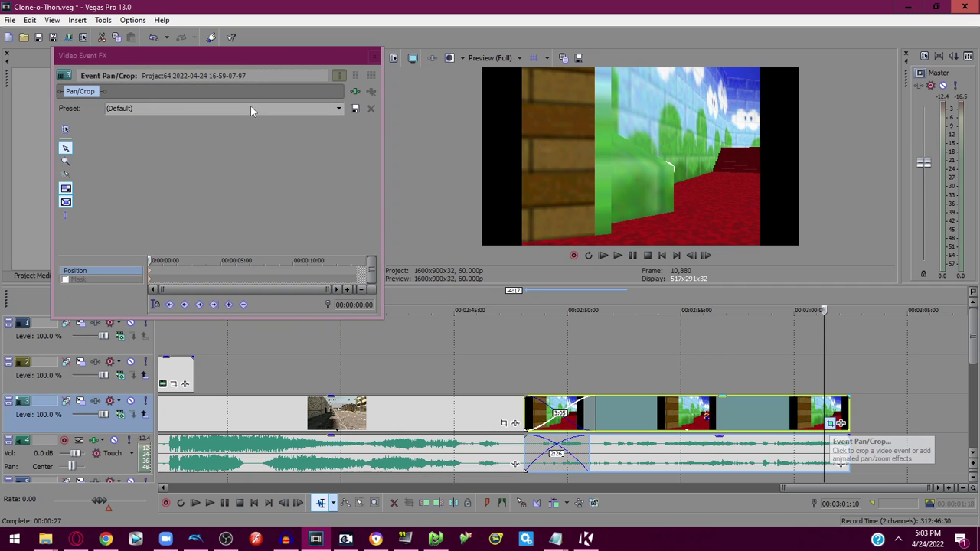
{"action": "left_click", "coordinate": [330, 111]}
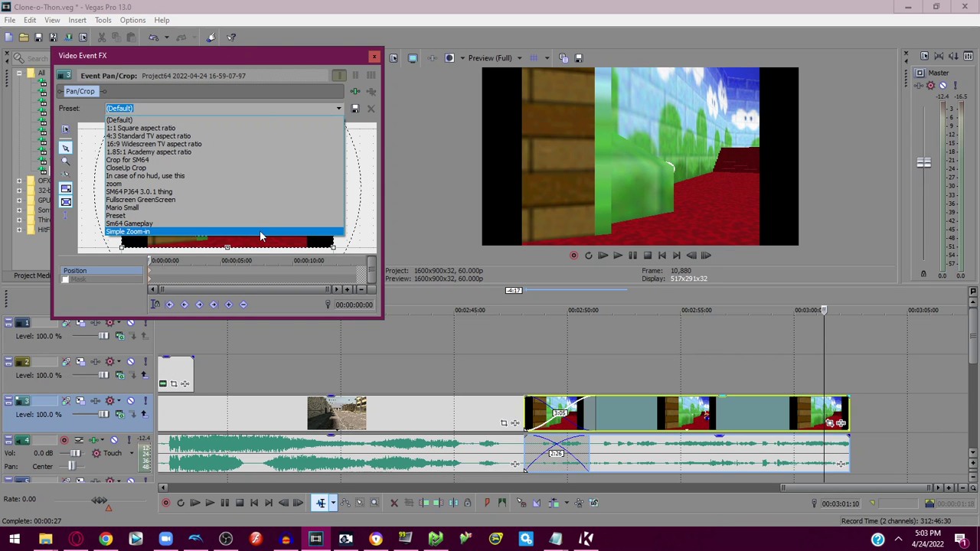
{"action": "left_click", "coordinate": [260, 232]}
{"action": "left_click", "coordinate": [393, 59]}
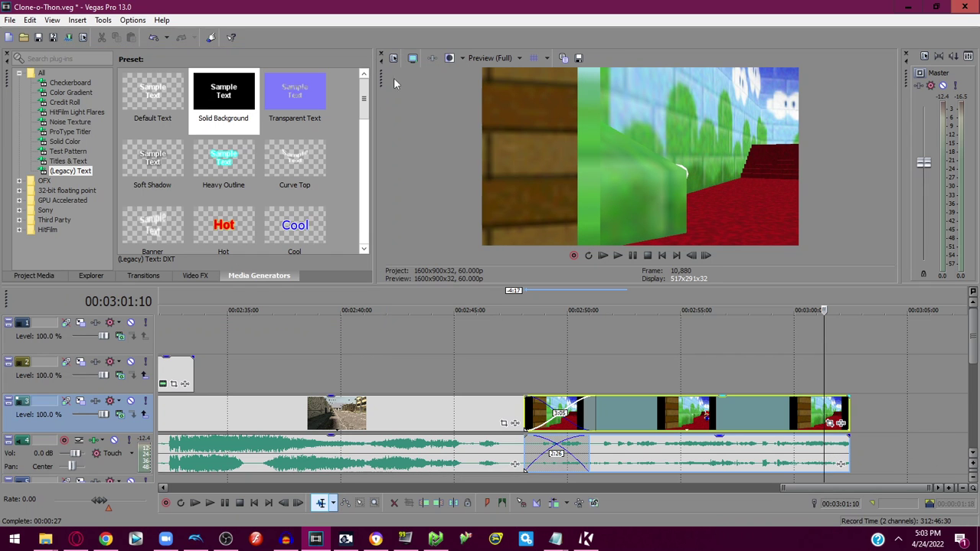
Add a Mario Text title on track 2 above the start of the Mario clip and give it a fade-in.
{"action": "left_click_drag", "start_coordinate": [822, 373], "coordinate": [660, 398]}
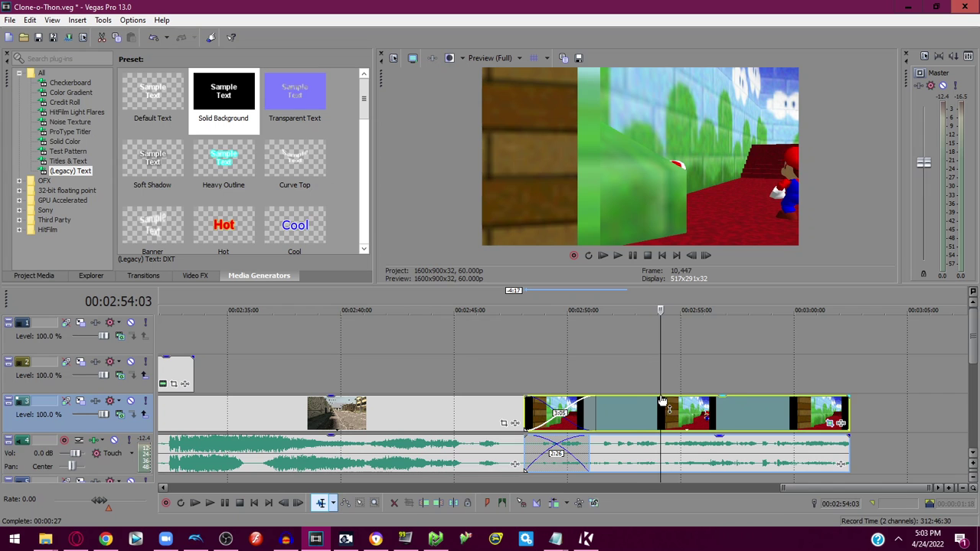
{"action": "scroll", "coordinate": [976, 335], "scroll_direction": "down", "scroll_amount": 8}
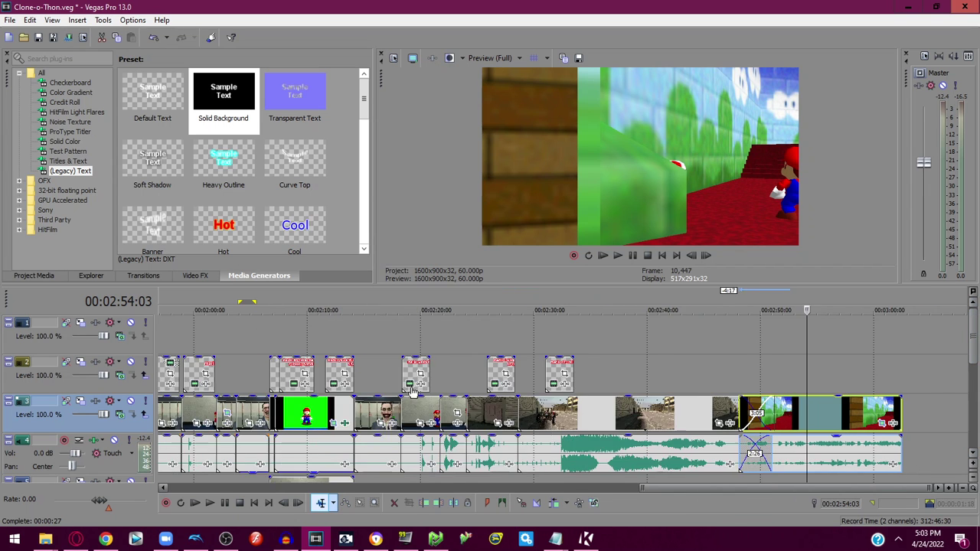
{"action": "scroll", "coordinate": [268, 197], "scroll_direction": "down", "scroll_amount": 5}
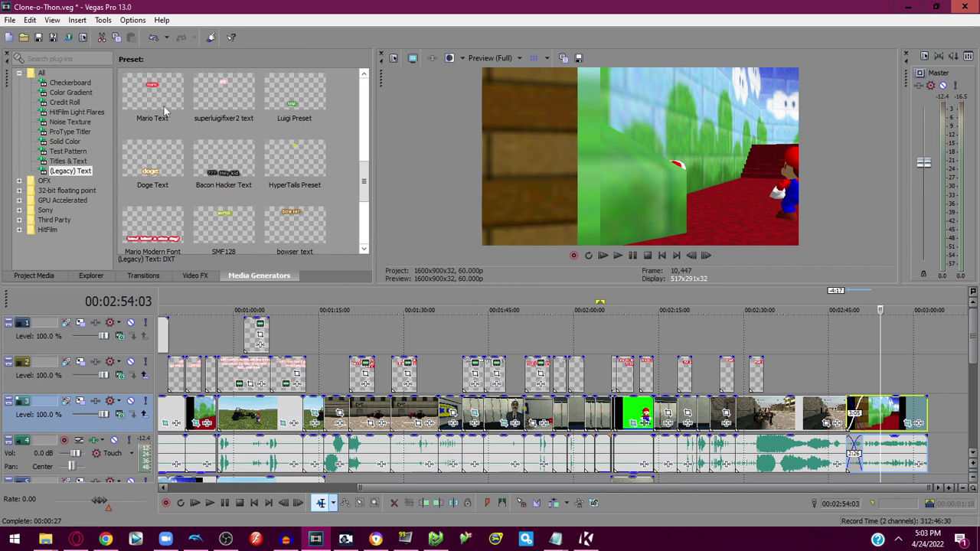
{"action": "left_click_drag", "start_coordinate": [167, 111], "coordinate": [852, 393]}
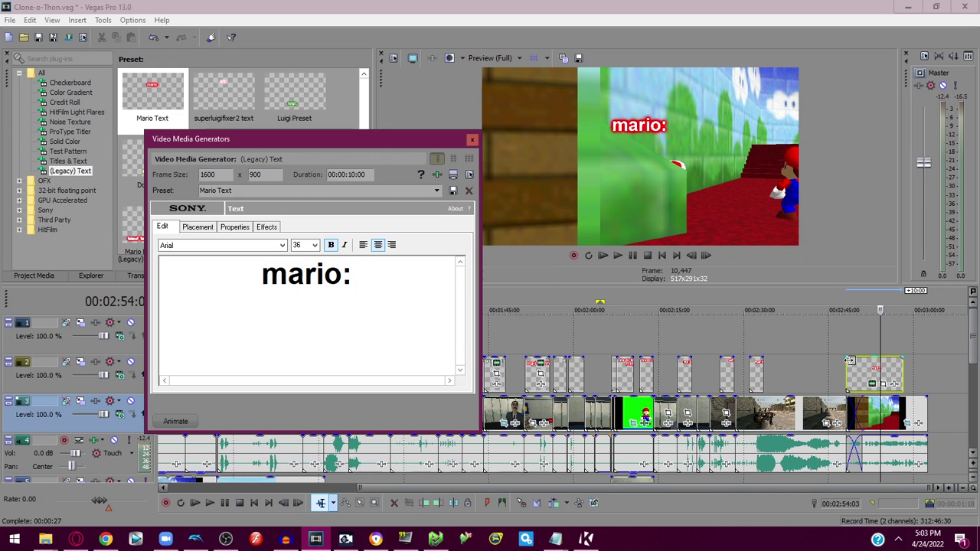
{"action": "left_click_drag", "start_coordinate": [845, 360], "coordinate": [861, 360]}
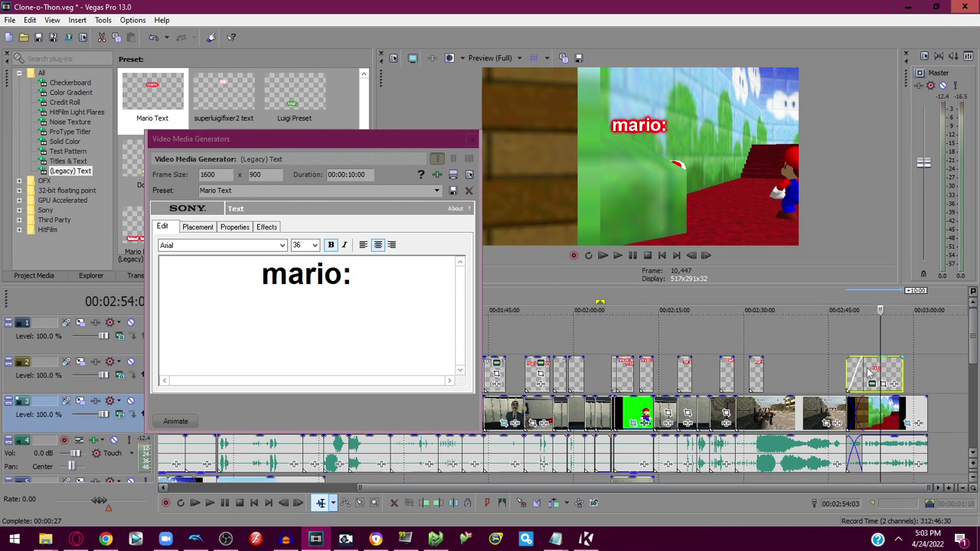
Move the title's text up near the upper edge of the frame, to about X -0.009, Y -0.749.
{"action": "left_click", "coordinate": [378, 271]}
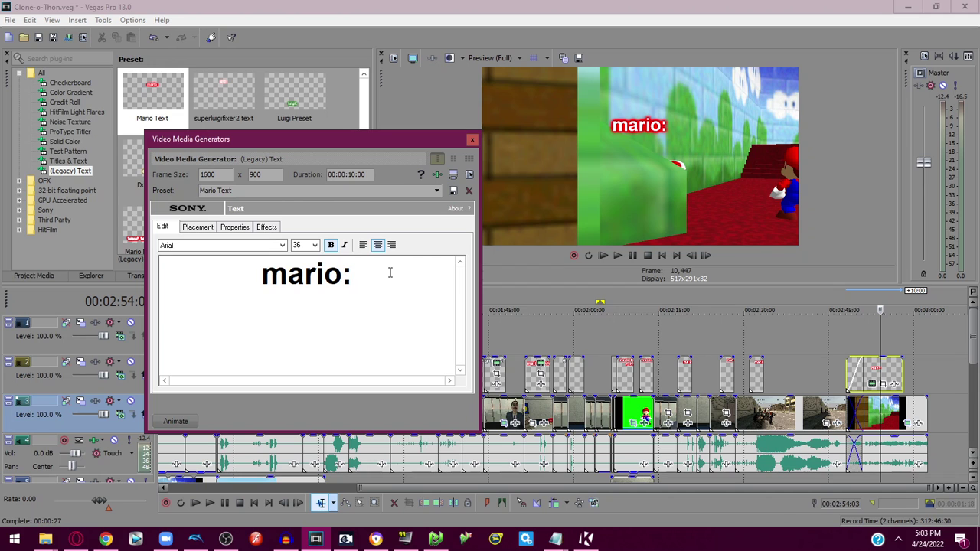
{"action": "left_click", "coordinate": [201, 227]}
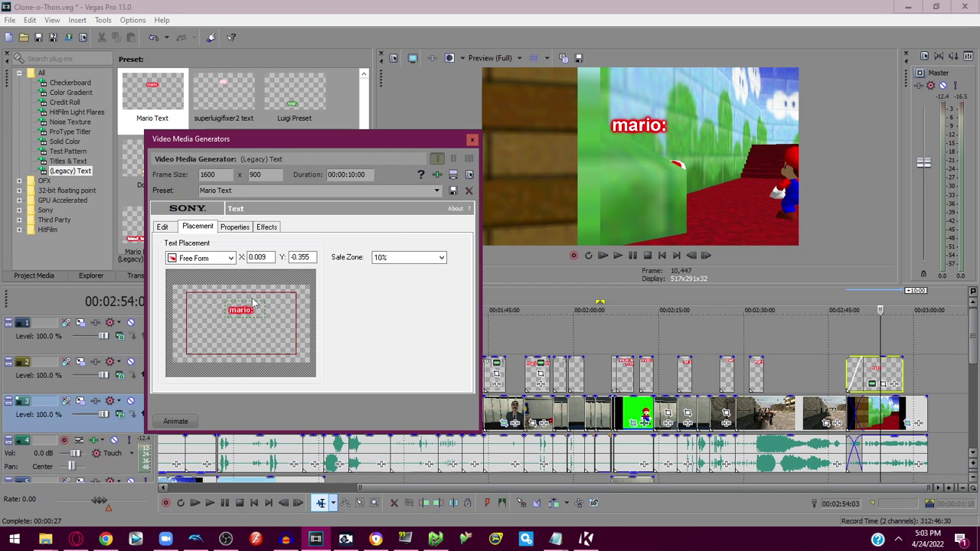
{"action": "left_click_drag", "start_coordinate": [239, 308], "coordinate": [239, 294]}
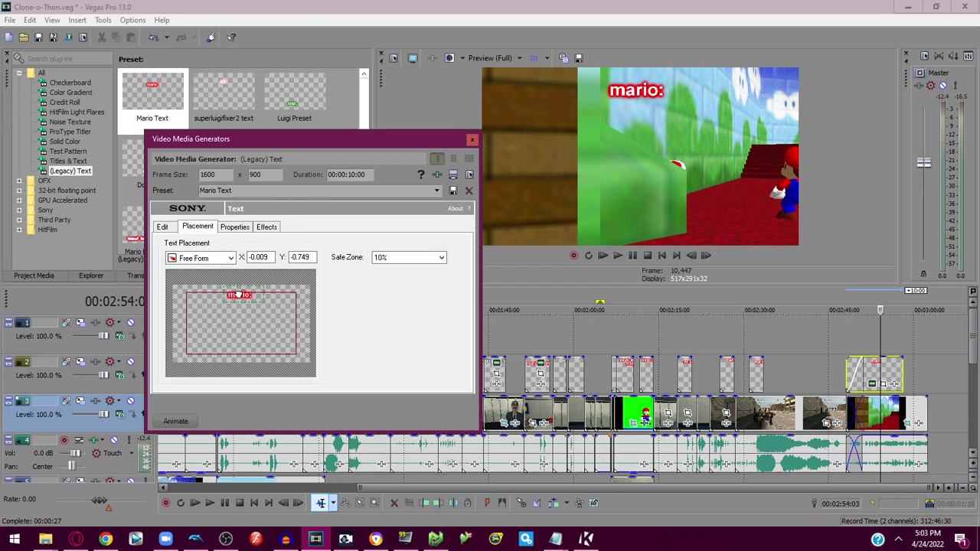
{"action": "left_click", "coordinate": [266, 226]}
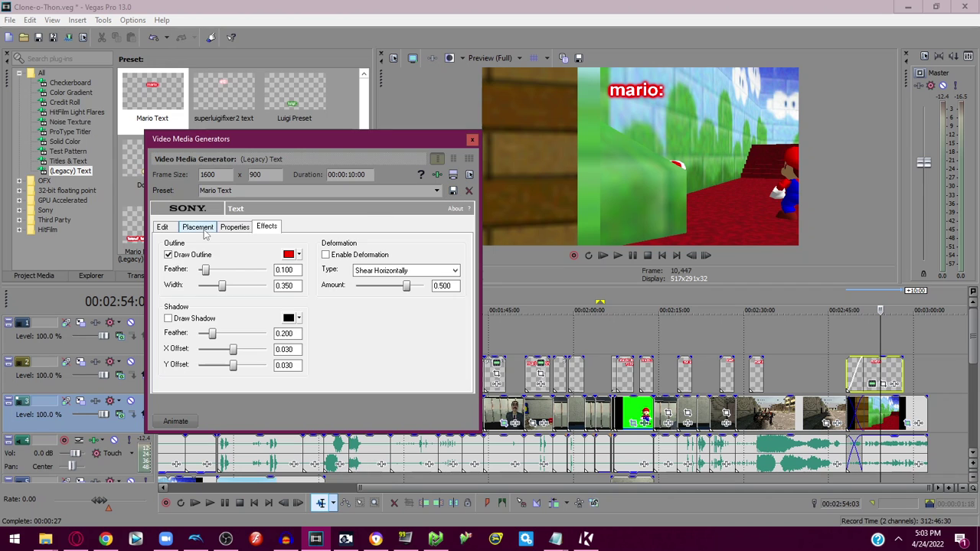
{"action": "left_click", "coordinate": [201, 228]}
Set the Mario title's text to "mario: time to test!" and trim its end back to 00:02:54:03.
{"action": "left_click", "coordinate": [163, 227]}
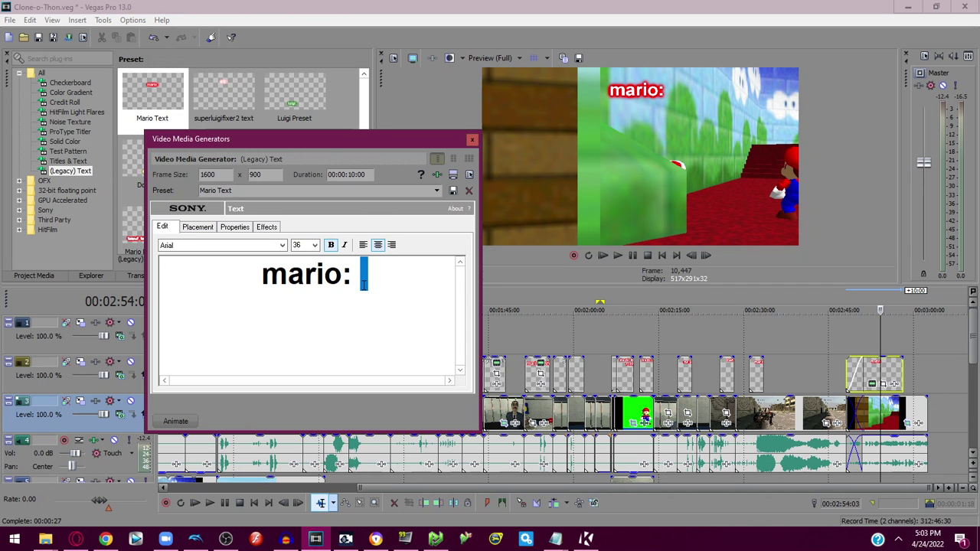
{"action": "type", "text": "thi"}
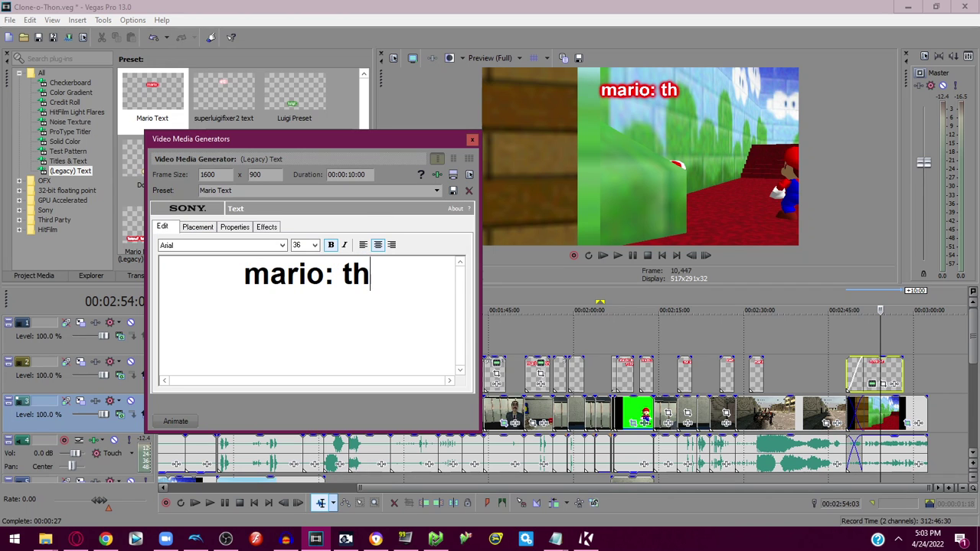
{"action": "key", "text": "BackSpace"}
{"action": "key", "text": "BackSpace"}
{"action": "type", "text": "ime to"}
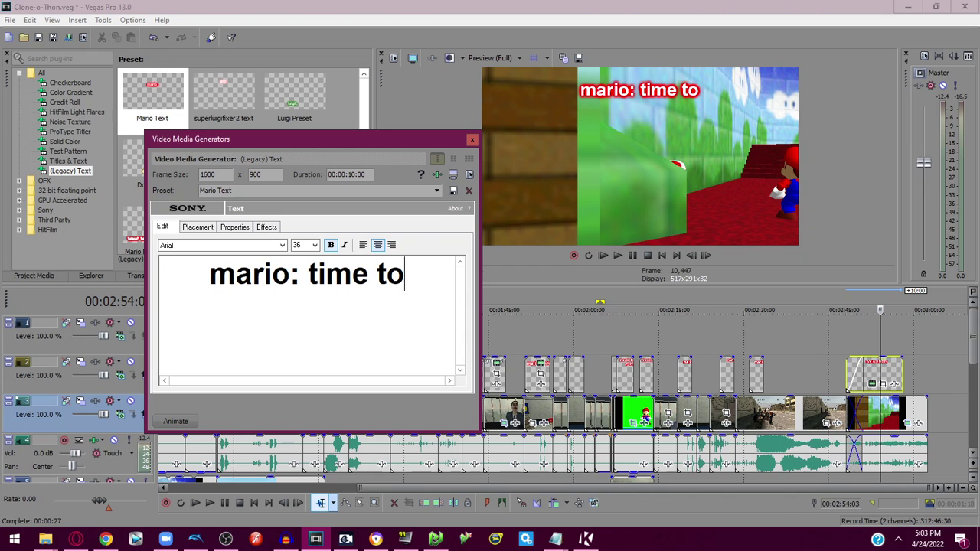
{"action": "type", "text": " test!"}
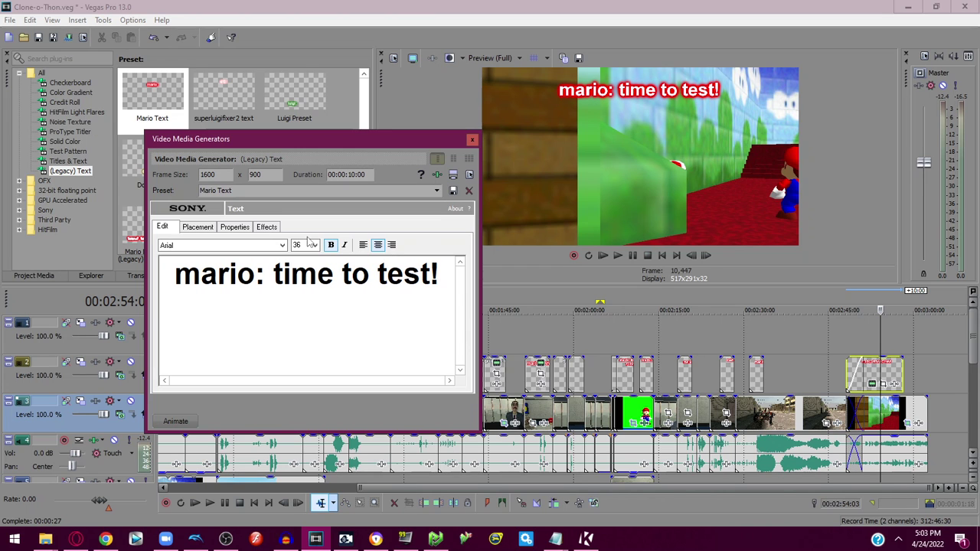
{"action": "left_click", "coordinate": [472, 140]}
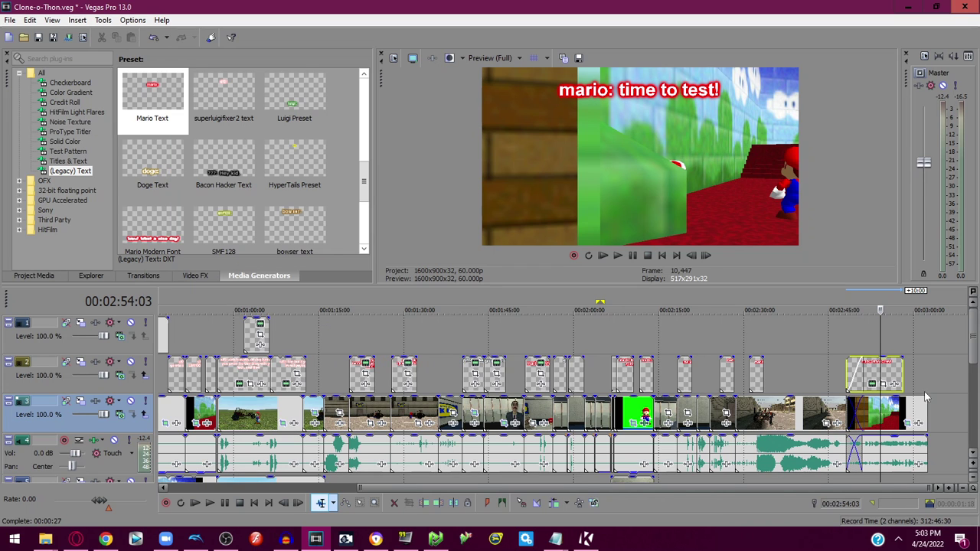
{"action": "left_click_drag", "start_coordinate": [902, 375], "coordinate": [879, 376]}
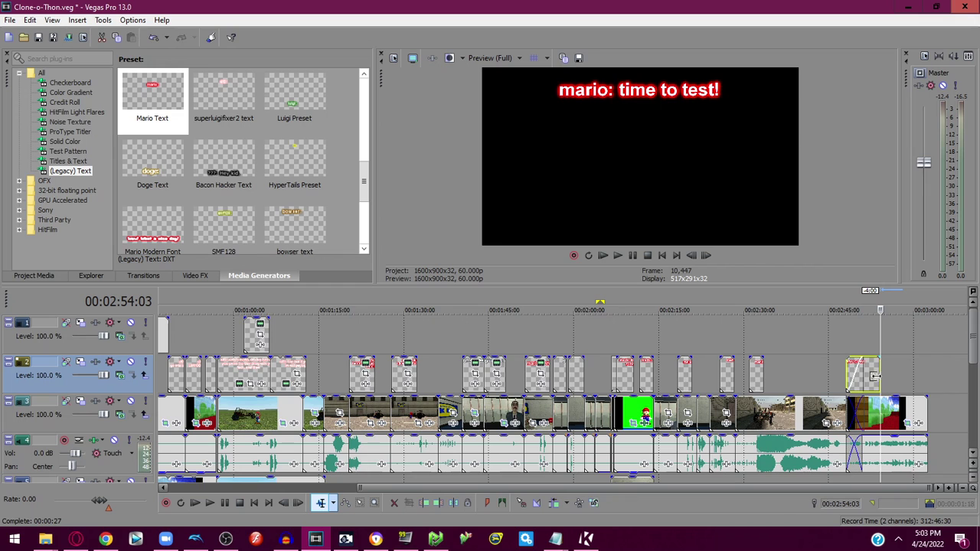
Add a Toad Text title reading "toad: test what?" on track 1 and trim its start to the end of the Mario title.
{"action": "scroll", "coordinate": [247, 213], "scroll_direction": "down", "scroll_amount": 2}
{"action": "left_click_drag", "start_coordinate": [232, 181], "coordinate": [537, 180]}
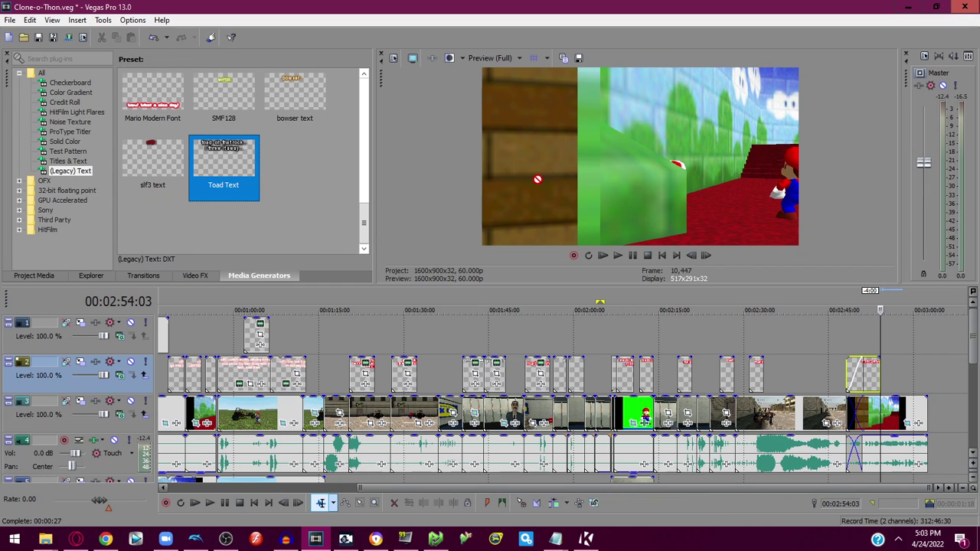
{"action": "left_click_drag", "start_coordinate": [839, 331], "coordinate": [851, 353]}
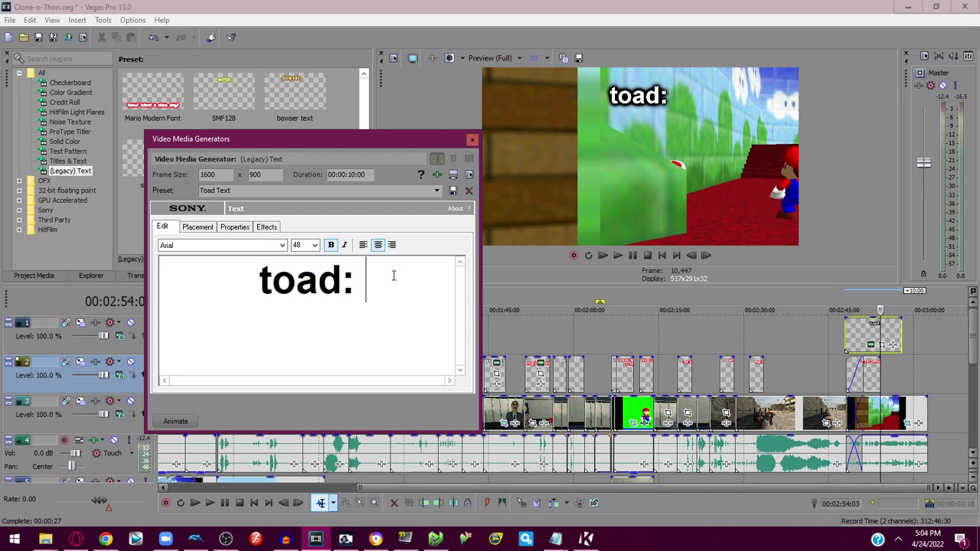
{"action": "type", "text": "test"}
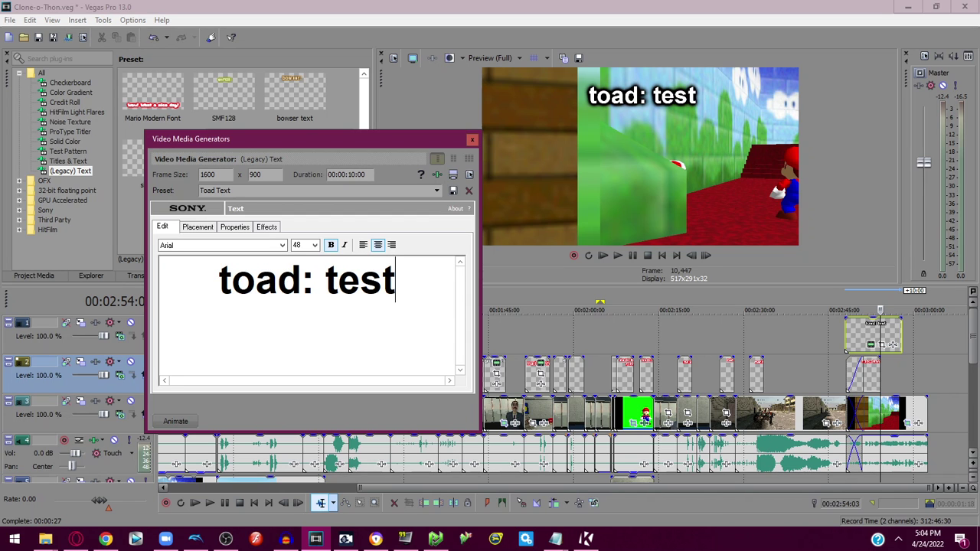
{"action": "type", "text": " what?"}
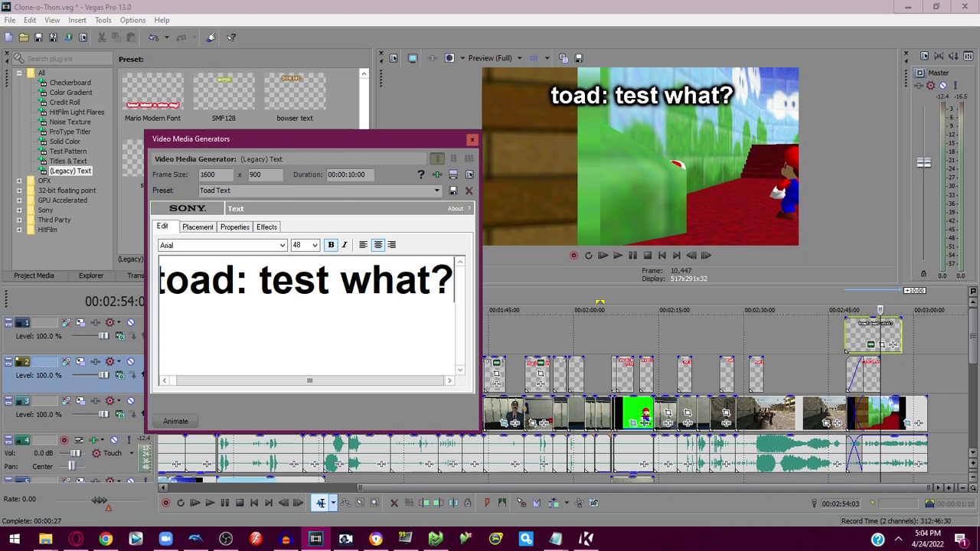
{"action": "left_click", "coordinate": [472, 142]}
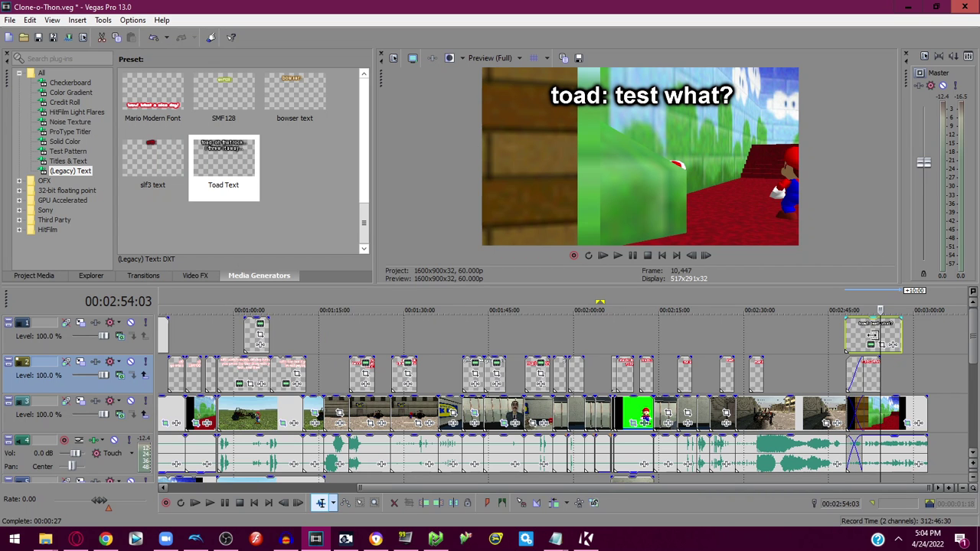
{"action": "left_click_drag", "start_coordinate": [872, 334], "coordinate": [900, 334]}
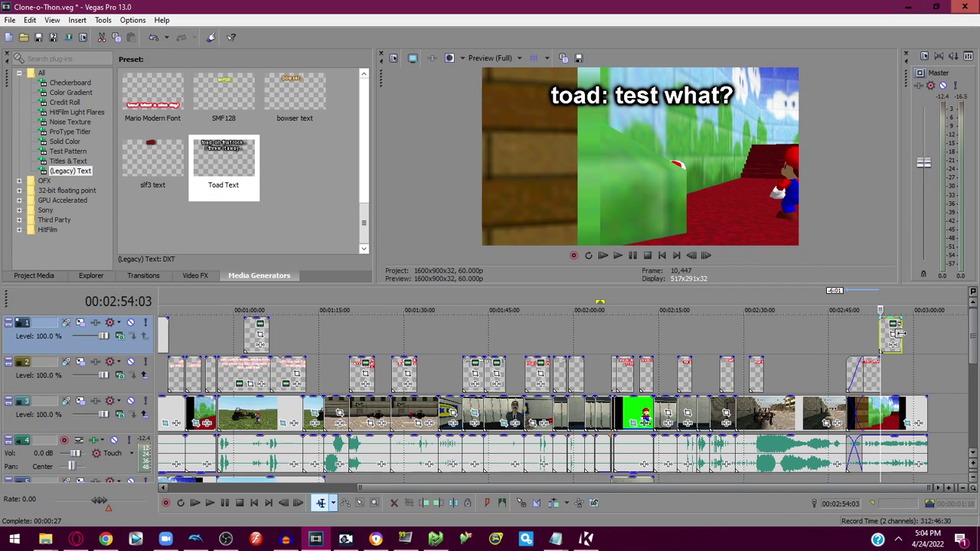
{"action": "left_click", "coordinate": [901, 335]}
Copy the Mario title to track 2 at the end of the Toad title and remove the copy's fade-in.
{"action": "left_click", "coordinate": [874, 371]}
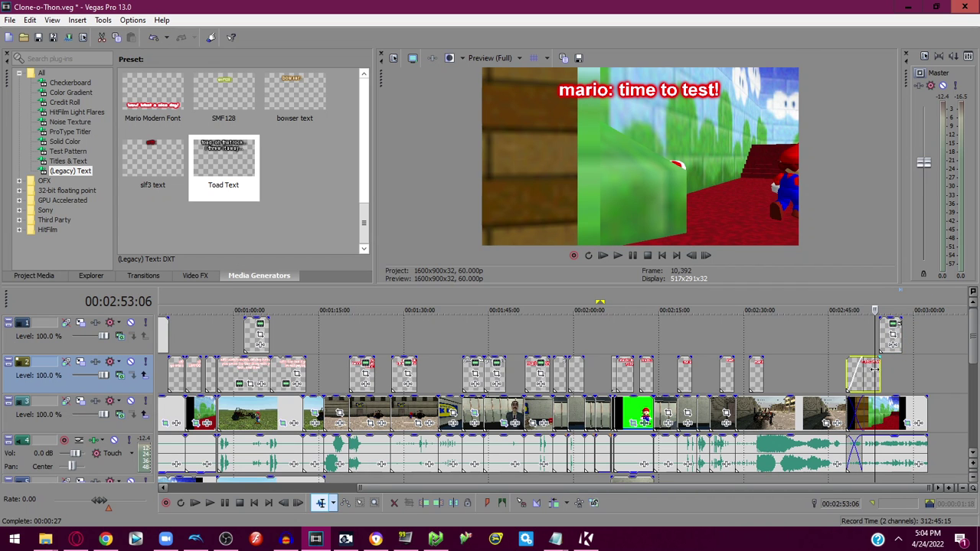
{"action": "left_click_drag", "start_coordinate": [874, 339], "coordinate": [901, 348]}
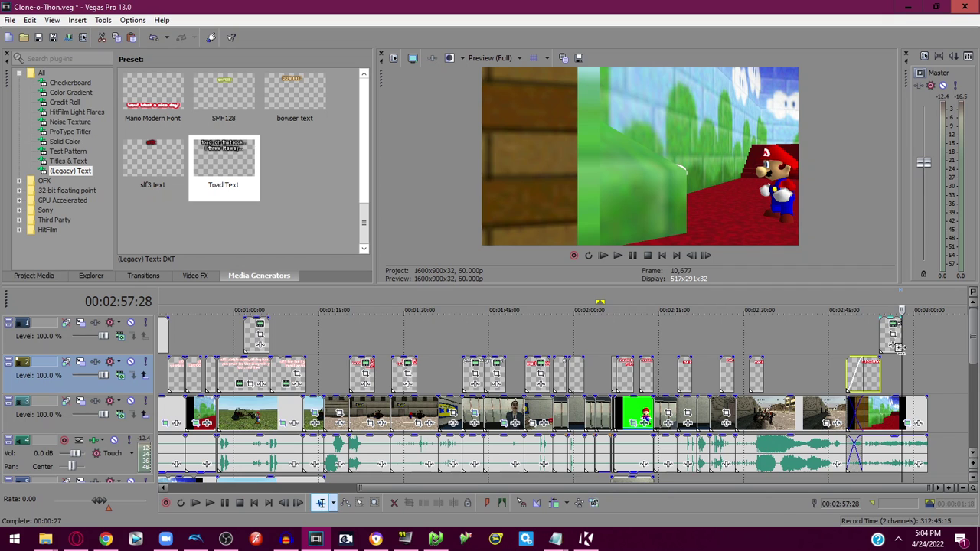
{"action": "key", "text": "ctrl+v"}
{"action": "left_click", "coordinate": [574, 235]}
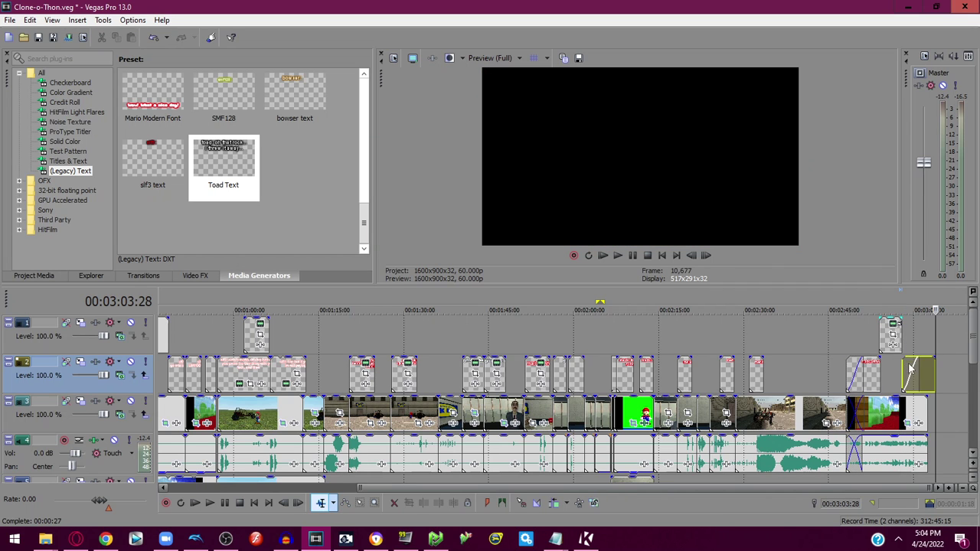
{"action": "left_click", "coordinate": [922, 370]}
{"action": "left_click_drag", "start_coordinate": [917, 369], "coordinate": [886, 366]}
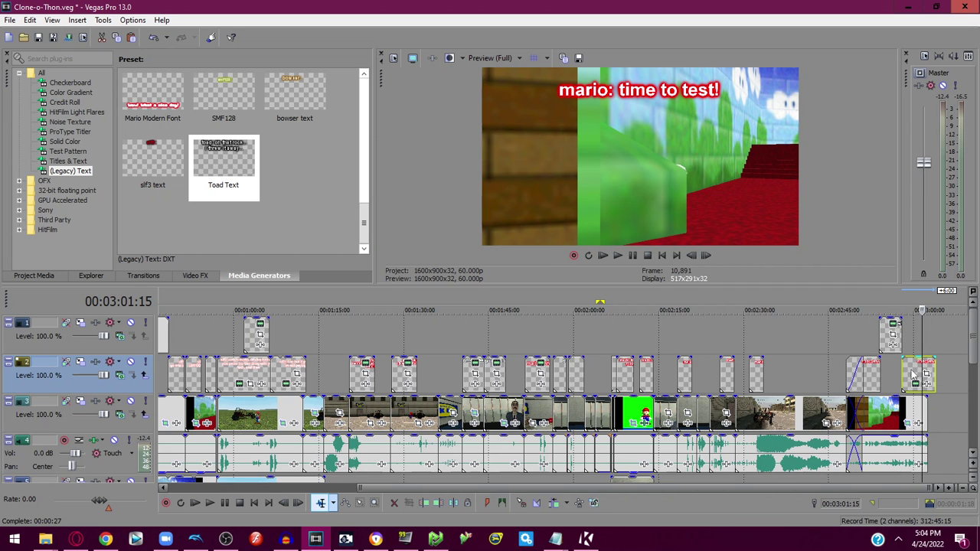
Change the copied title to "mario: nothing now go kiss a rock" / "but make sure its not mine!!" and trim its end to the clip's end.
{"action": "left_click", "coordinate": [911, 372]}
{"action": "left_click", "coordinate": [916, 385]}
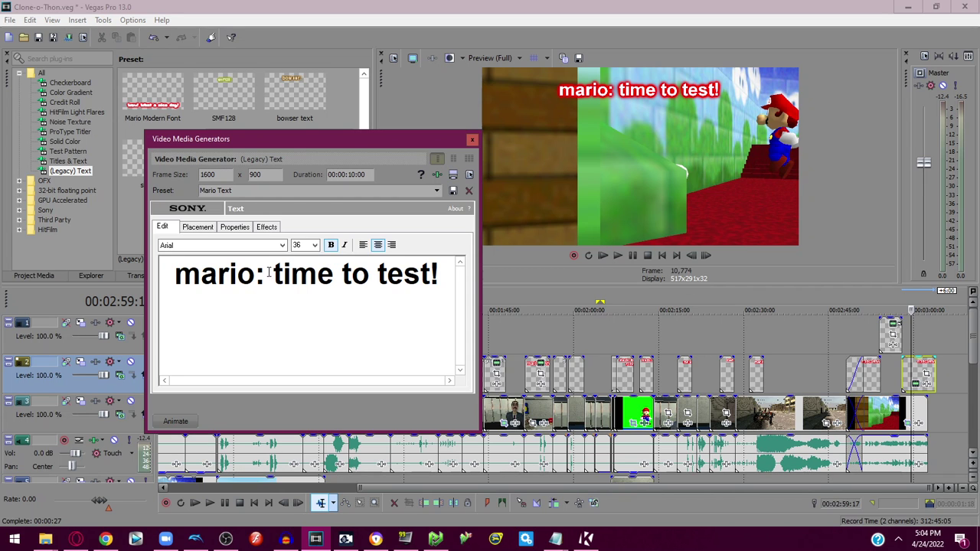
{"action": "left_click_drag", "start_coordinate": [271, 274], "coordinate": [476, 276]}
{"action": "type", "text": "nothin"}
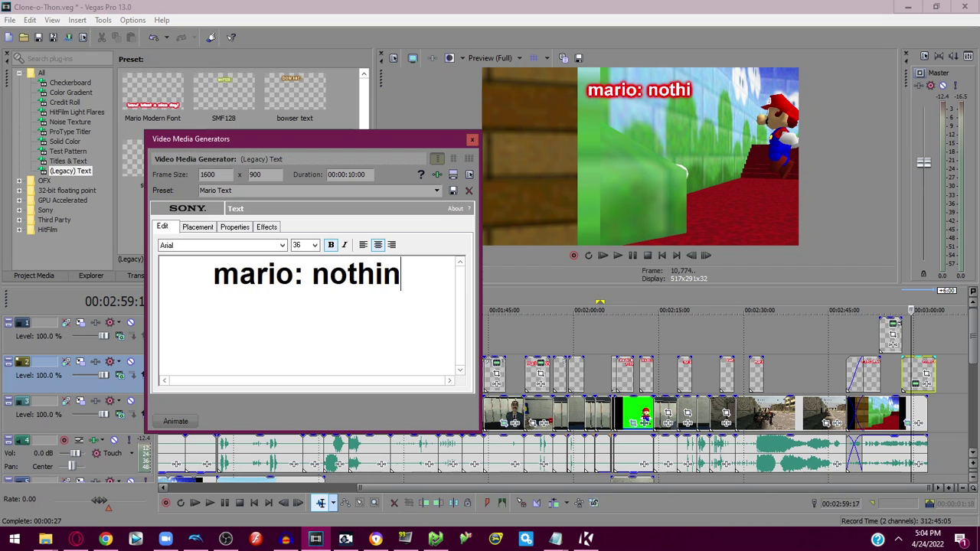
{"action": "type", "text": "g now go kis"}
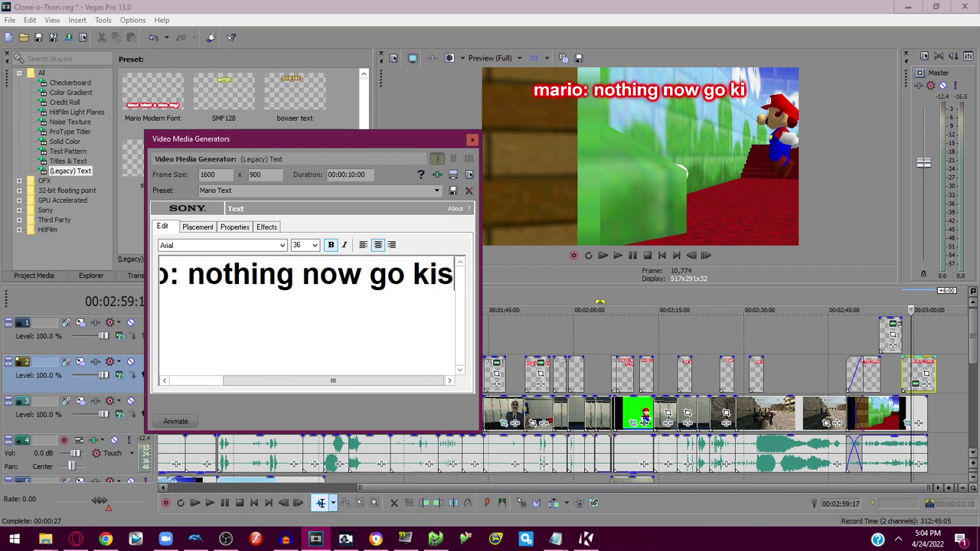
{"action": "type", "text": "s a rock"}
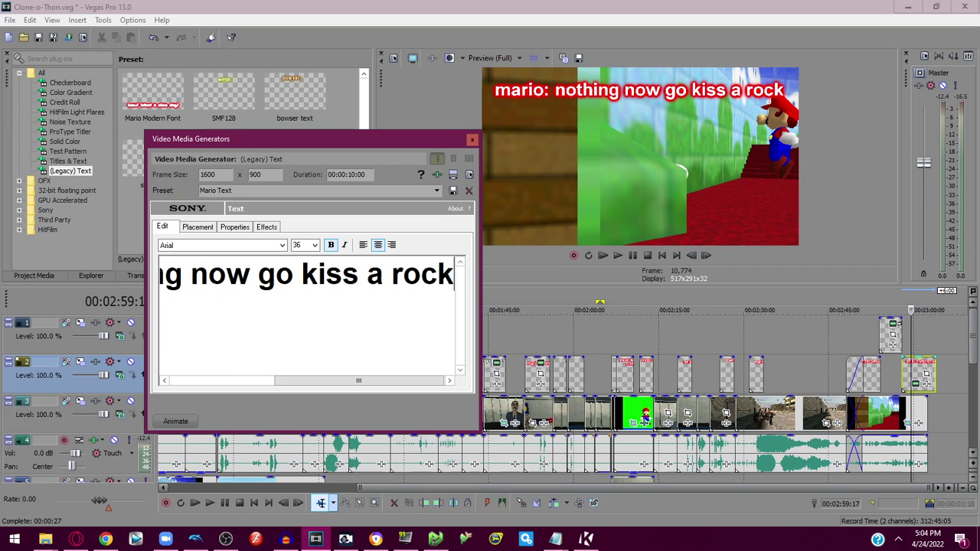
{"action": "key", "text": "Return"}
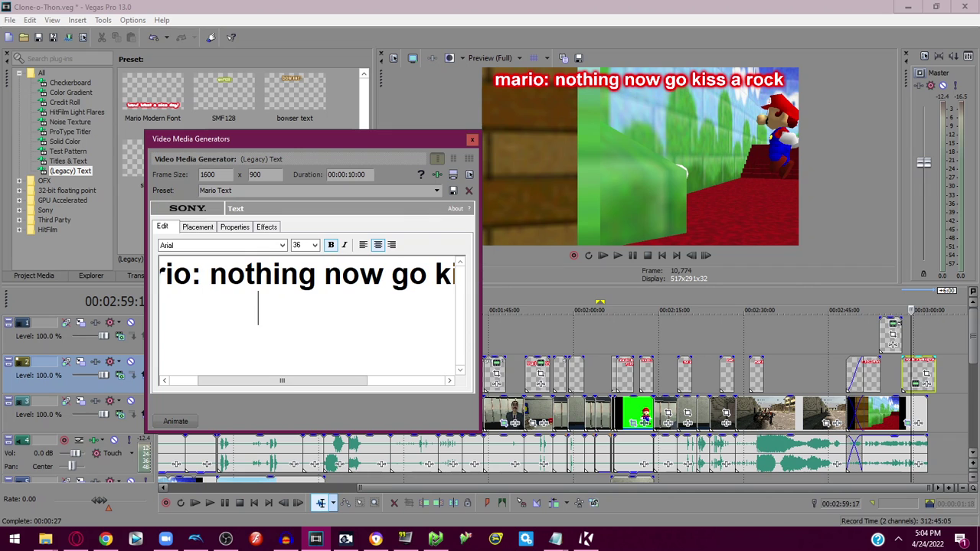
{"action": "type", "text": "but make sur"}
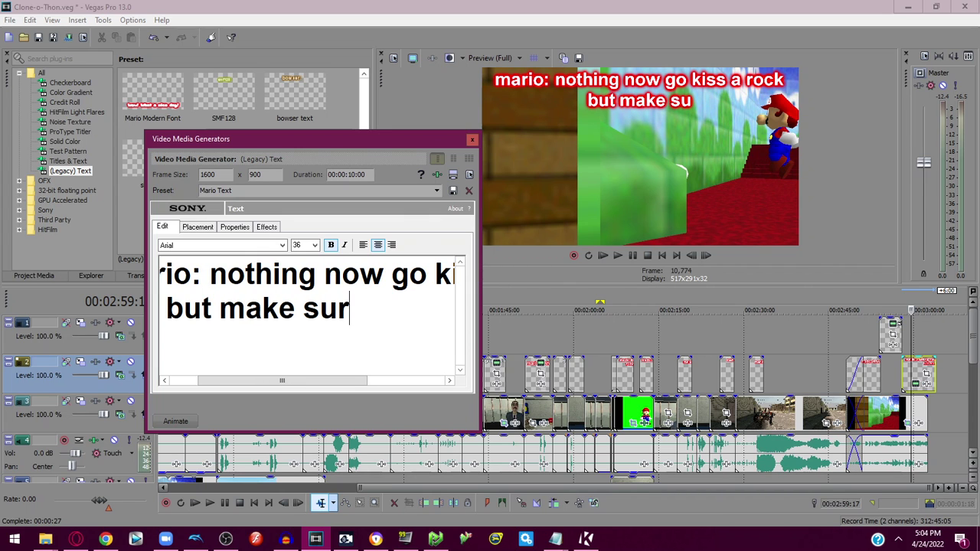
{"action": "type", "text": "e its not mine!!"}
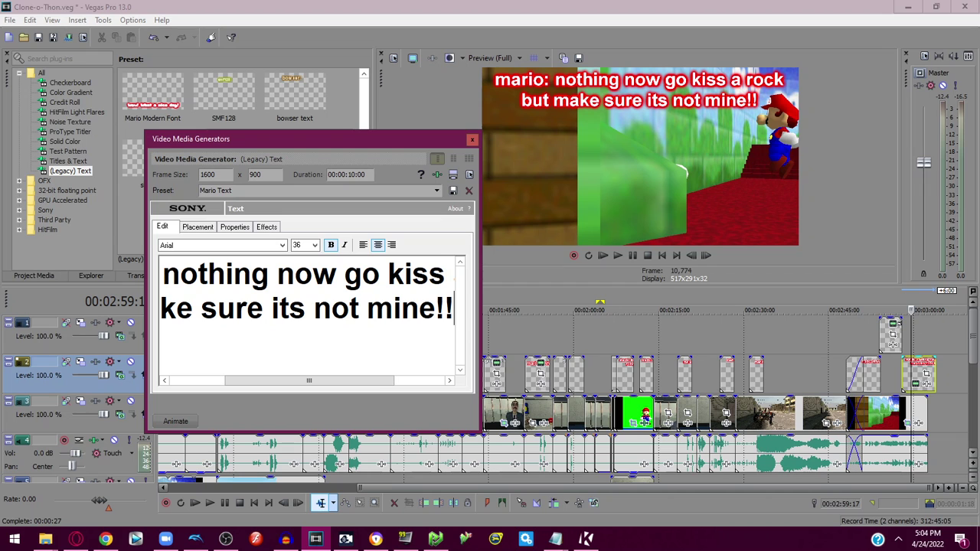
{"action": "left_click", "coordinate": [472, 140]}
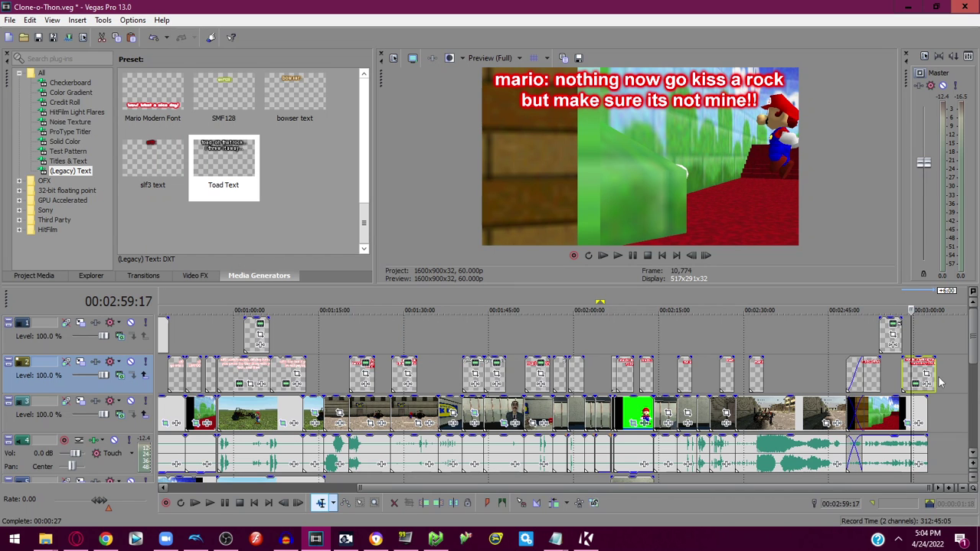
{"action": "left_click_drag", "start_coordinate": [933, 381], "coordinate": [925, 383]}
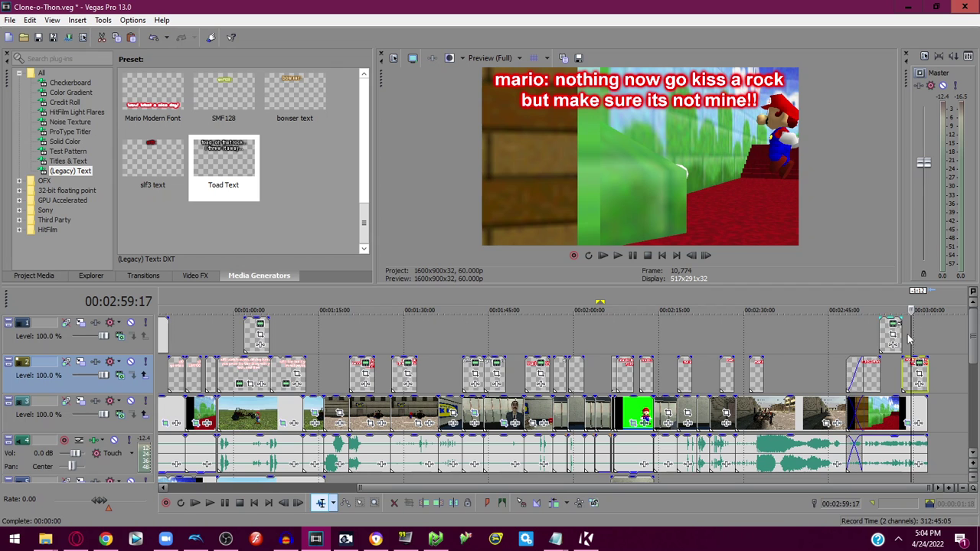
Play back the timeline from the street clips through the crossfade into the first Mario title.
{"action": "left_click_drag", "start_coordinate": [850, 349], "coordinate": [789, 349]}
{"action": "left_click", "coordinate": [628, 260]}
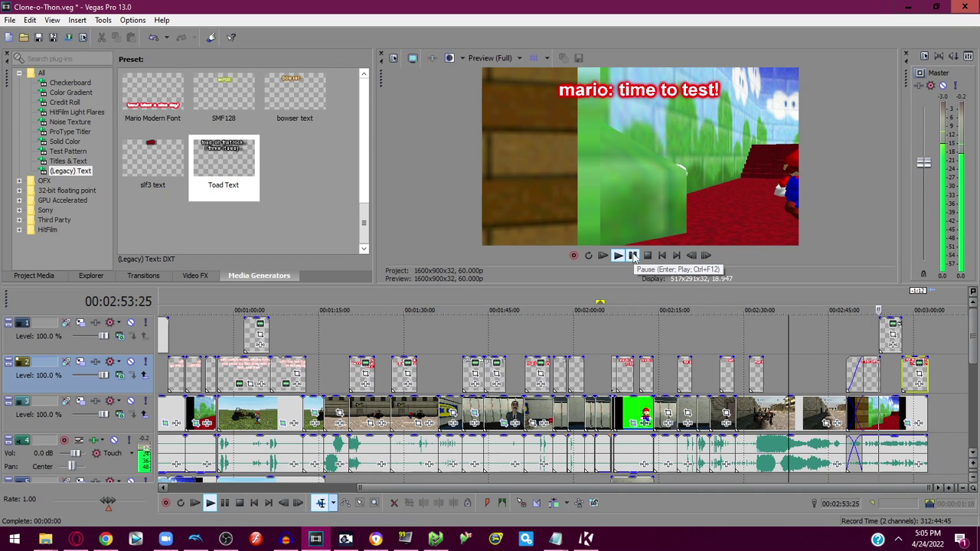
{"action": "left_click", "coordinate": [634, 256]}
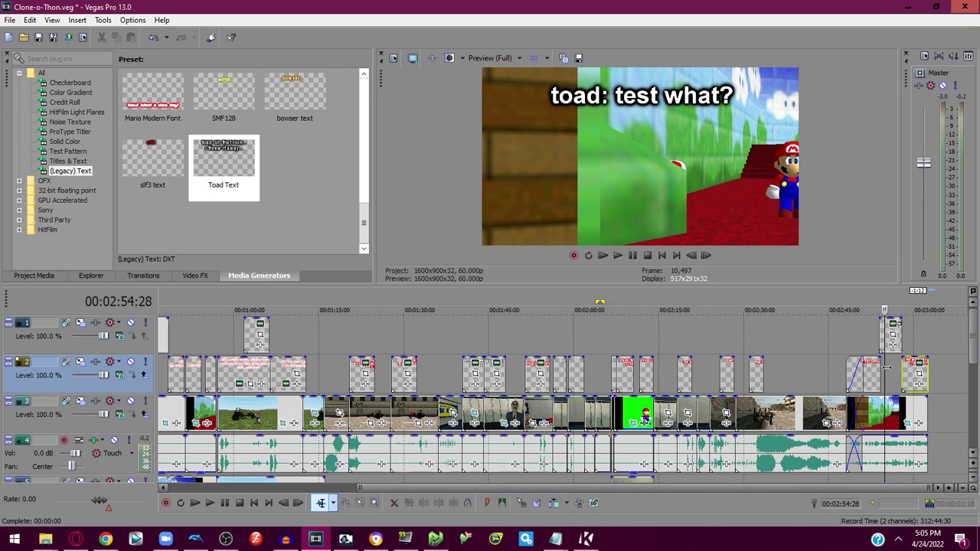
{"action": "left_click_drag", "start_coordinate": [885, 368], "coordinate": [847, 360]}
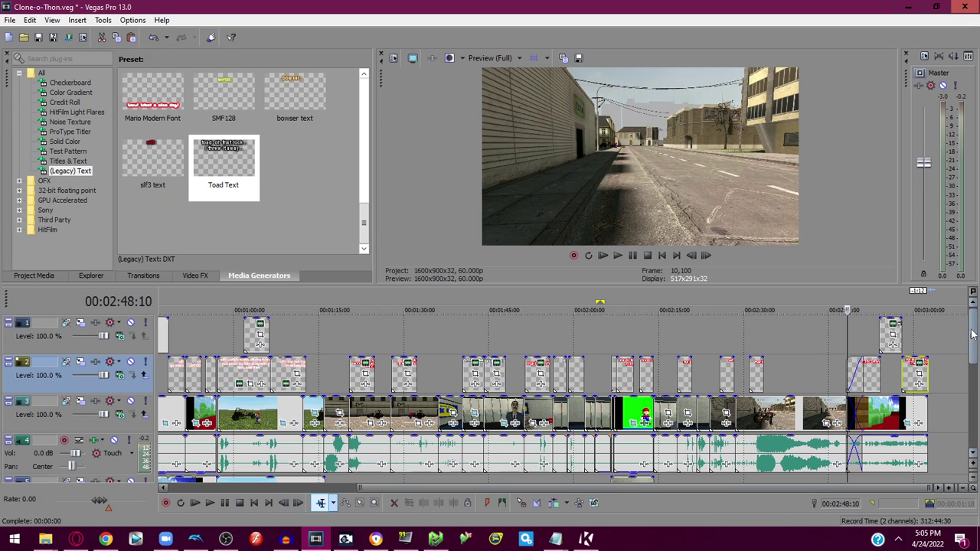
{"action": "left_click_drag", "start_coordinate": [972, 334], "coordinate": [972, 362]}
Switch to the Opera browser, go to the Text to Speech page of uberduck.ai and open its log-in form.
{"action": "left_click", "coordinate": [75, 539]}
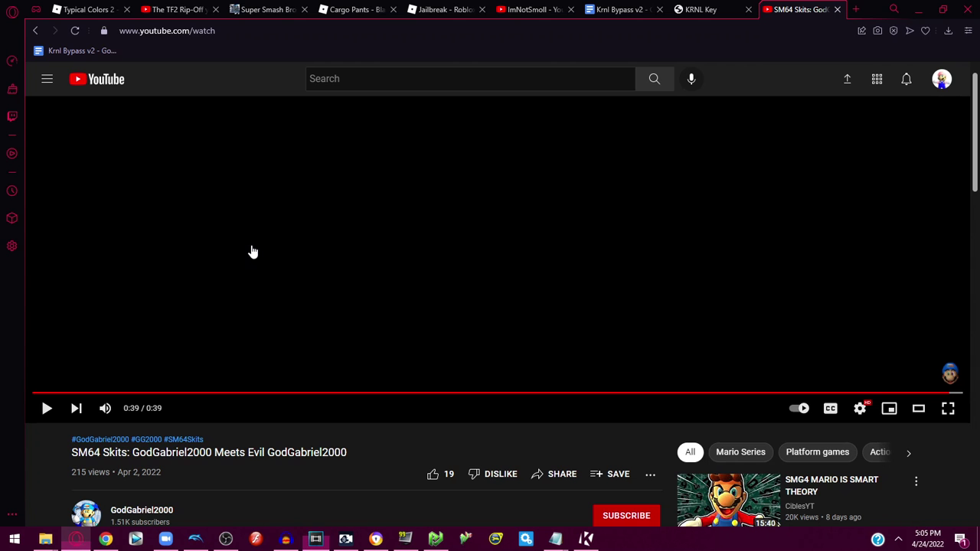
{"action": "left_click", "coordinate": [326, 34]}
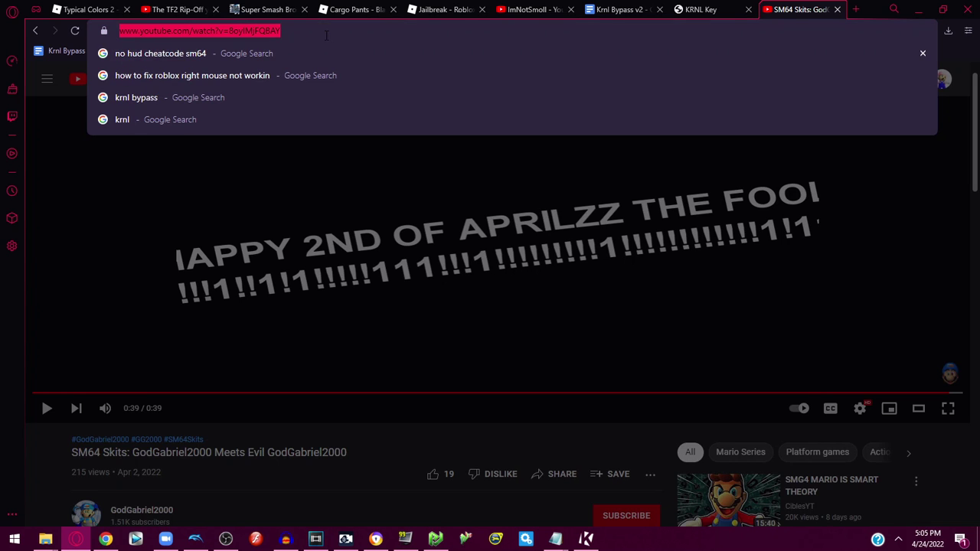
{"action": "type", "text": "uberduck.ai"}
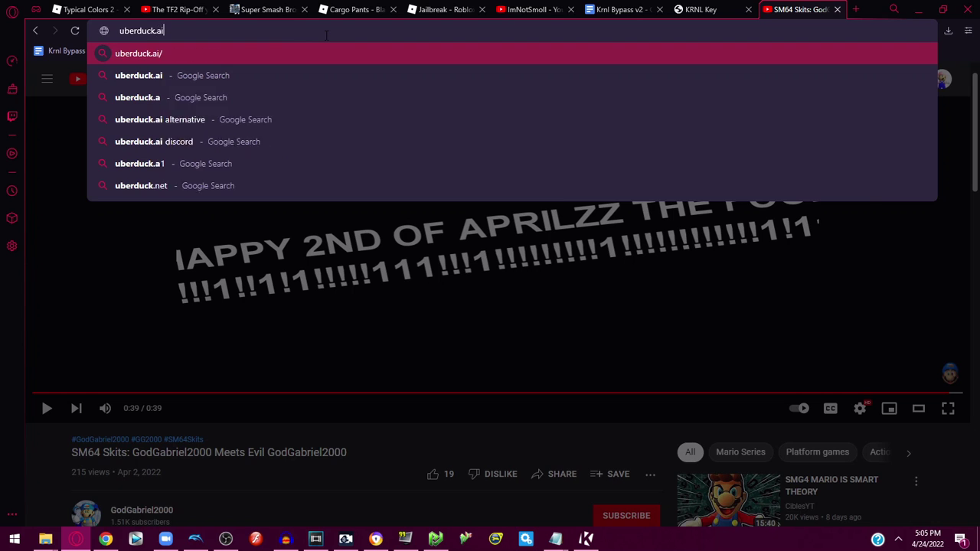
{"action": "key", "text": "Return"}
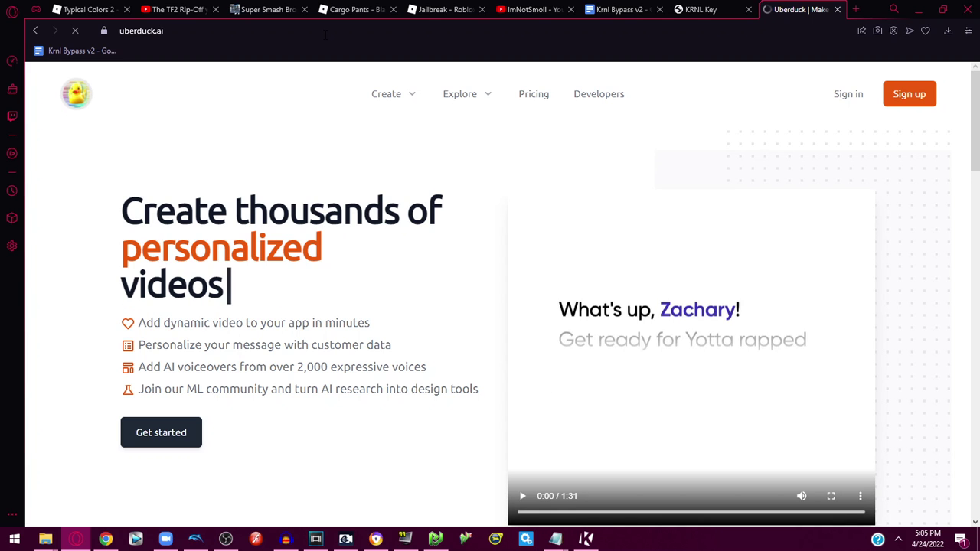
{"action": "left_click", "coordinate": [386, 98]}
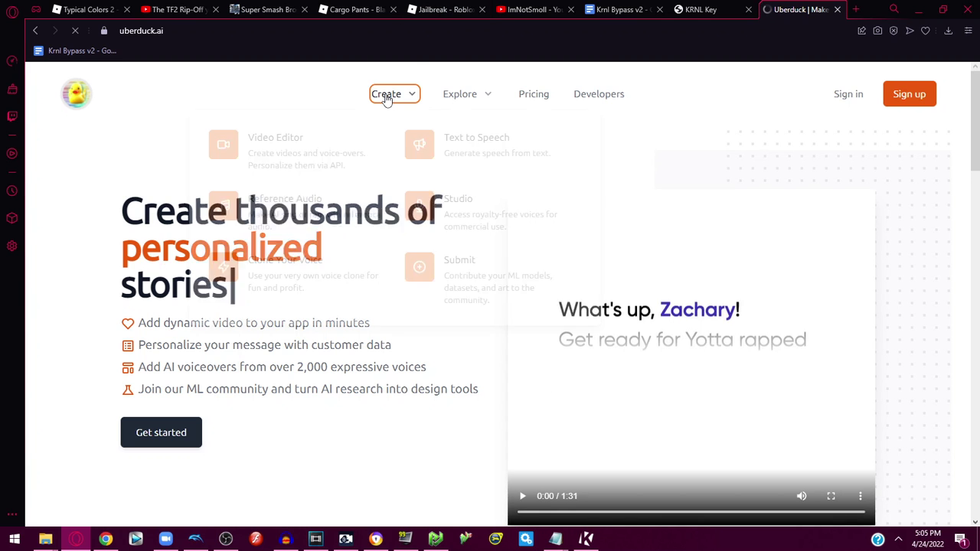
{"action": "left_click", "coordinate": [417, 148]}
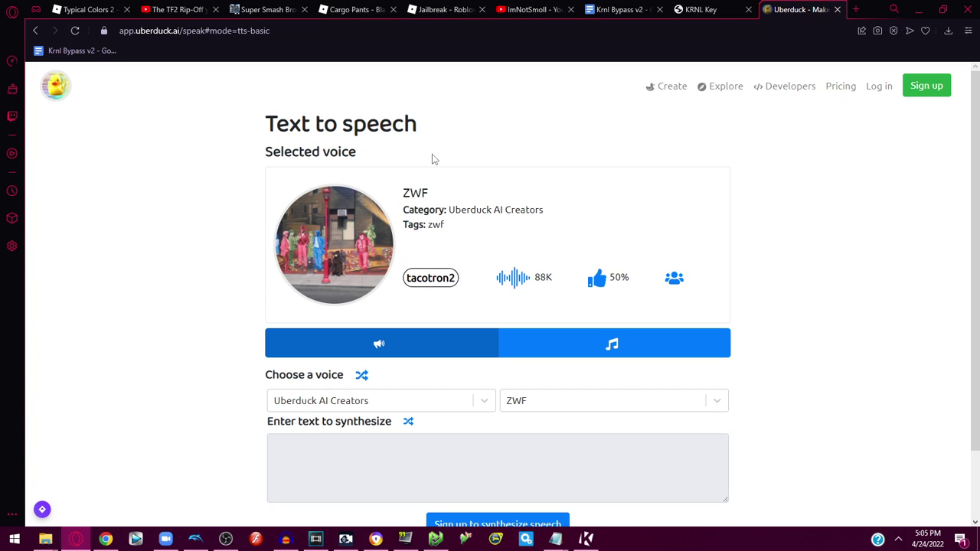
{"action": "left_click", "coordinate": [875, 90]}
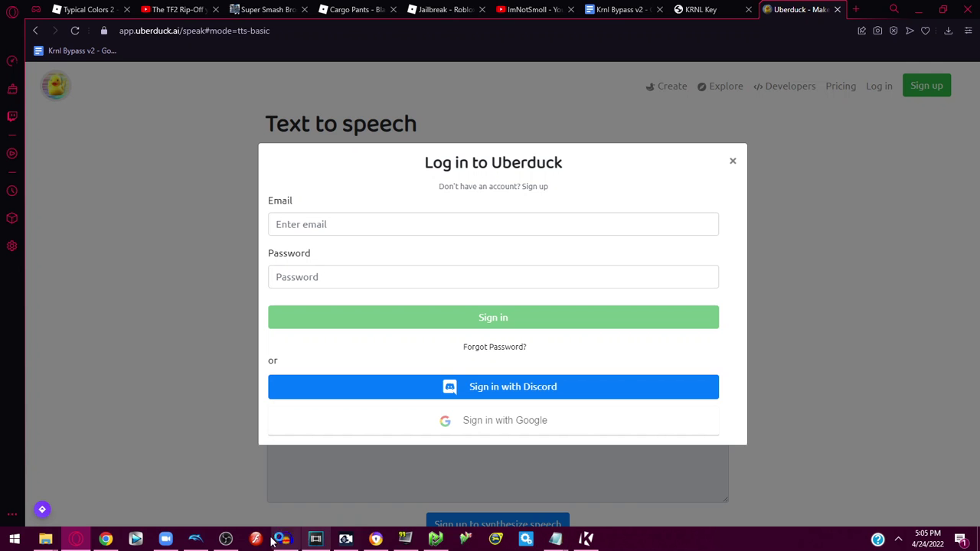
{"action": "left_click", "coordinate": [229, 541]}
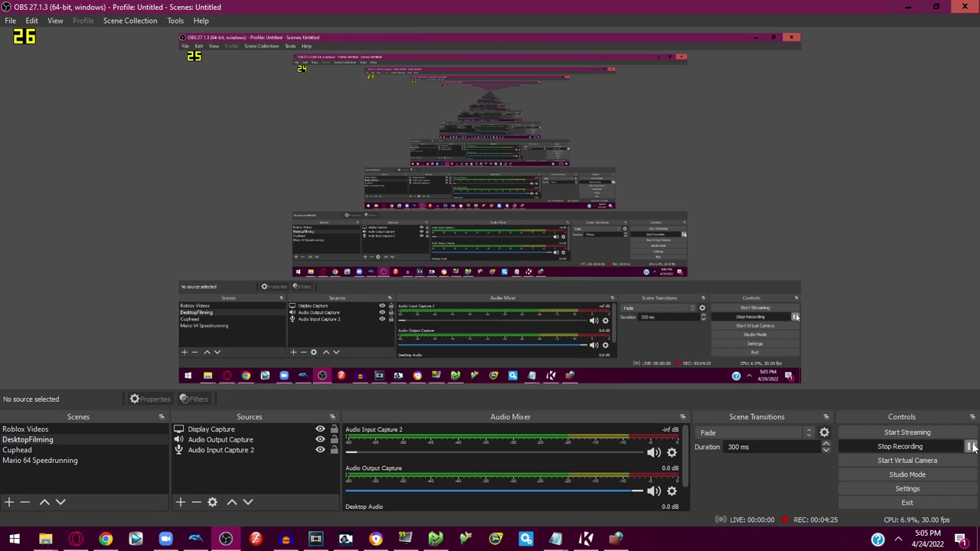
{"action": "left_click", "coordinate": [79, 542]}
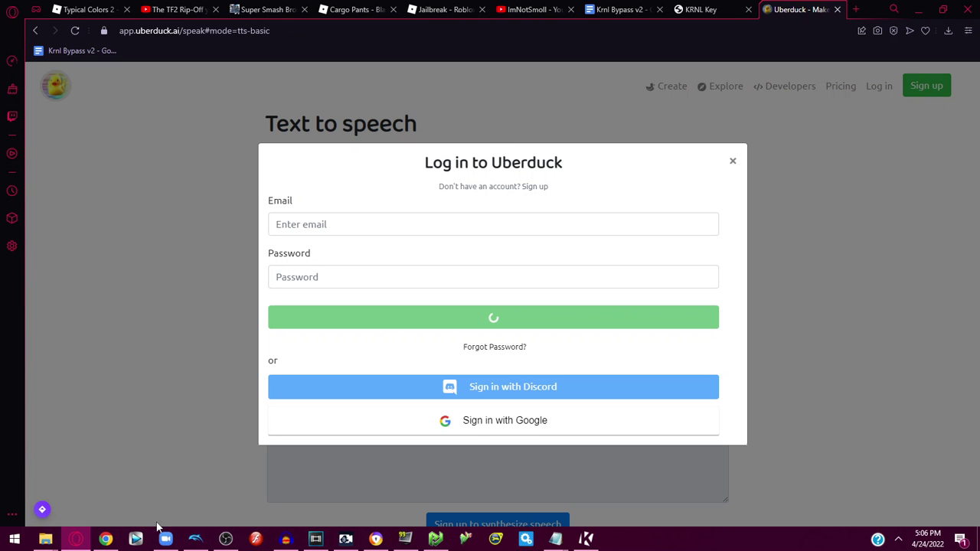
{"action": "left_click", "coordinate": [226, 538]}
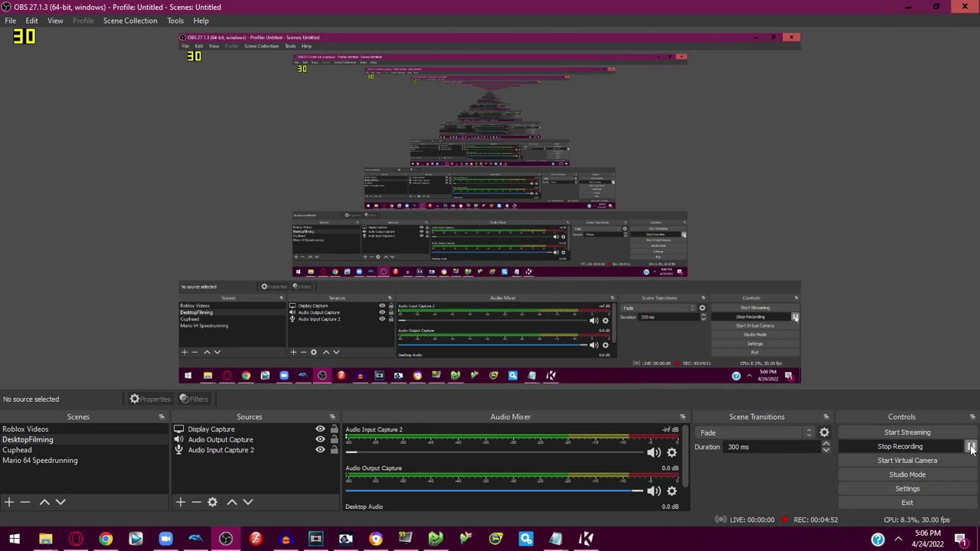
{"action": "left_click", "coordinate": [97, 542]}
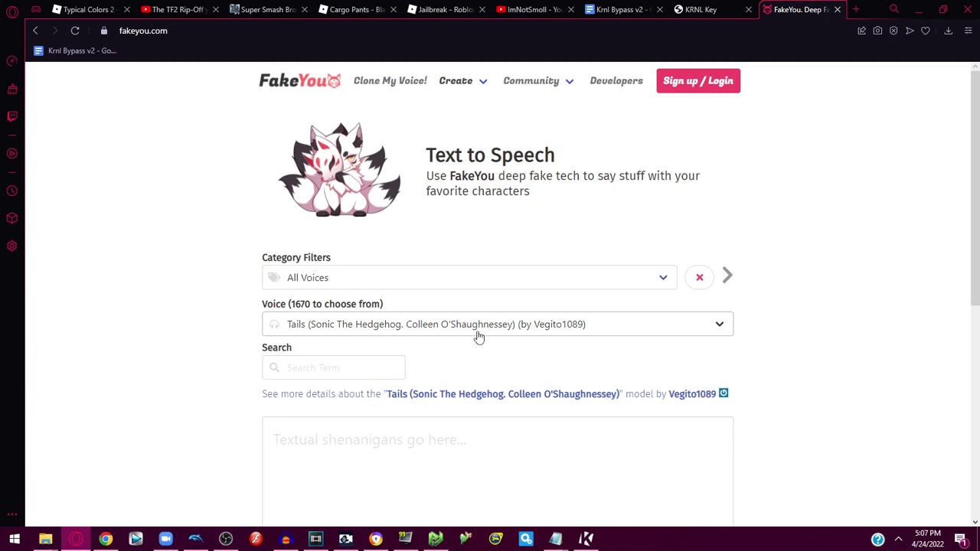
Choose the "Mario (Super Mario Franchise) (by eros71)" voice on FakeYou's Text to Speech page.
{"action": "scroll", "coordinate": [477, 335], "scroll_direction": "down", "scroll_amount": 1}
{"action": "left_click", "coordinate": [440, 269]}
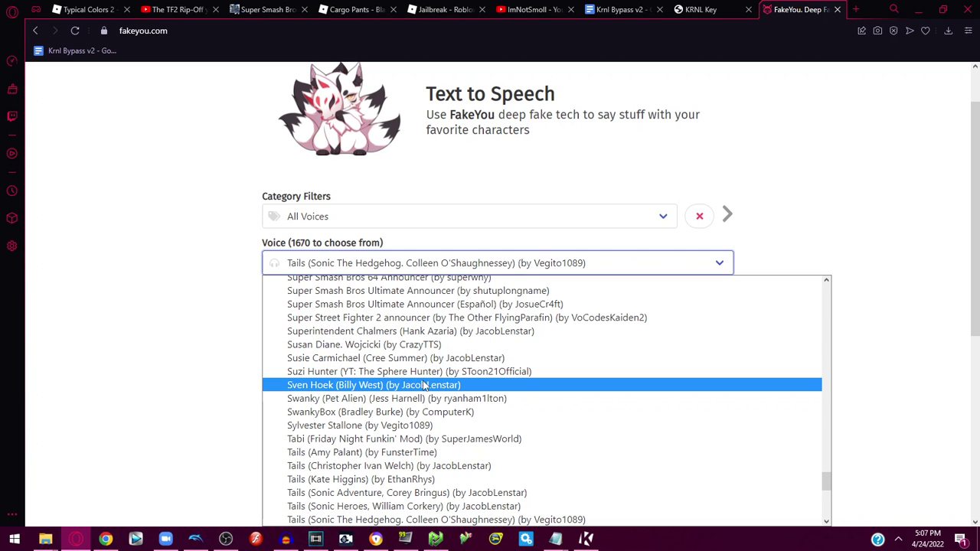
{"action": "type", "text": "mac"}
{"action": "key", "text": "Down"}
{"action": "key", "text": "Down"}
{"action": "key", "text": "Down"}
{"action": "key", "text": "Down"}
{"action": "key", "text": "Down"}
{"action": "key", "text": "Down"}
{"action": "key", "text": "Down"}
{"action": "key", "text": "Down"}
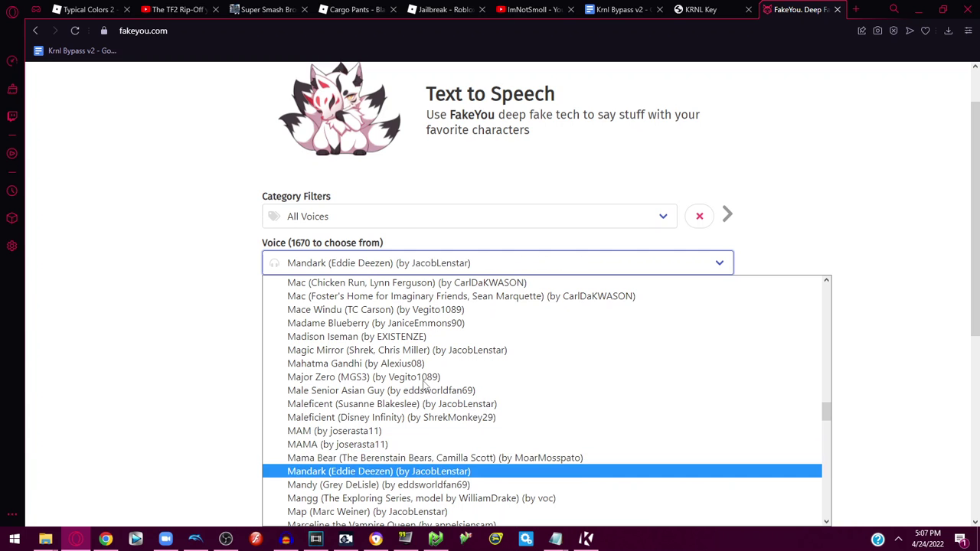
{"action": "scroll", "coordinate": [440, 350], "scroll_direction": "down", "scroll_amount": 3}
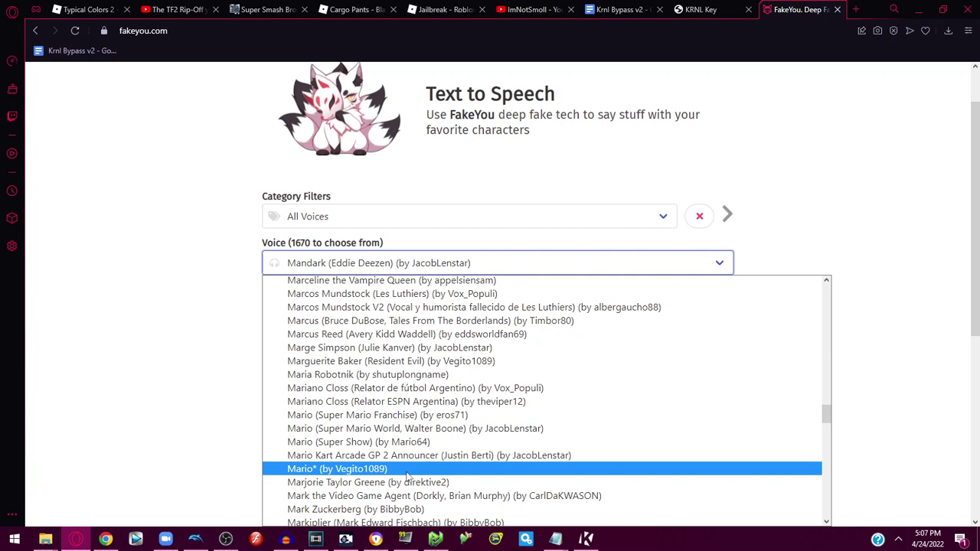
{"action": "left_click", "coordinate": [382, 416]}
Enter "Time to test" as the speech text and generate the audio.
{"action": "left_click", "coordinate": [364, 395]}
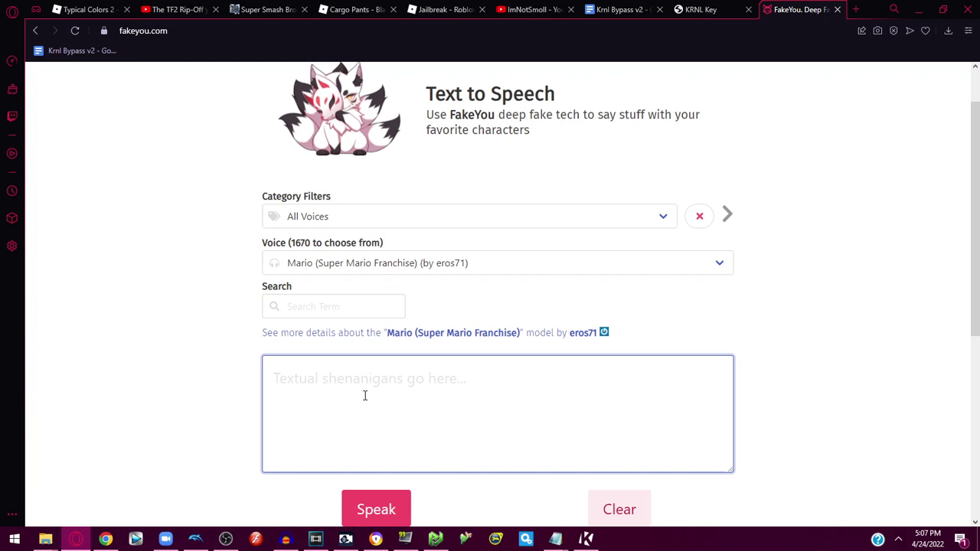
{"action": "type", "text": "T"}
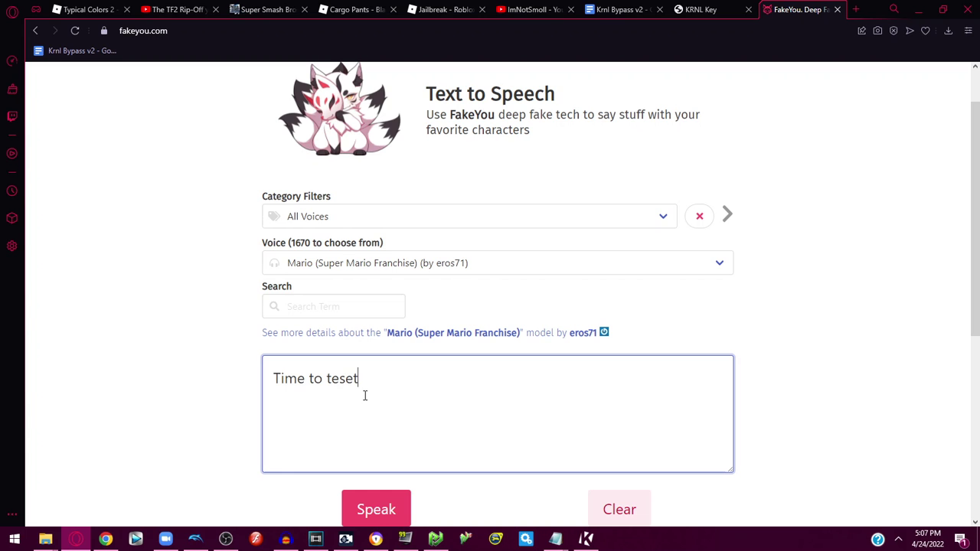
{"action": "type", "text": "ime to test"}
{"action": "scroll", "coordinate": [429, 397], "scroll_direction": "down", "scroll_amount": 2}
{"action": "left_click", "coordinate": [385, 391]}
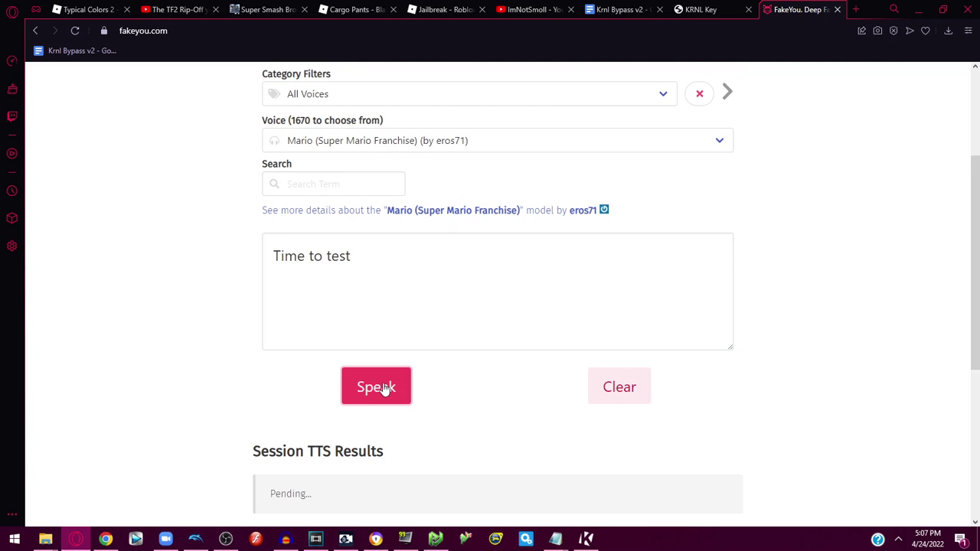
{"action": "scroll", "coordinate": [390, 391], "scroll_direction": "down", "scroll_amount": 1}
{"action": "scroll", "coordinate": [393, 395], "scroll_direction": "down", "scroll_amount": 3}
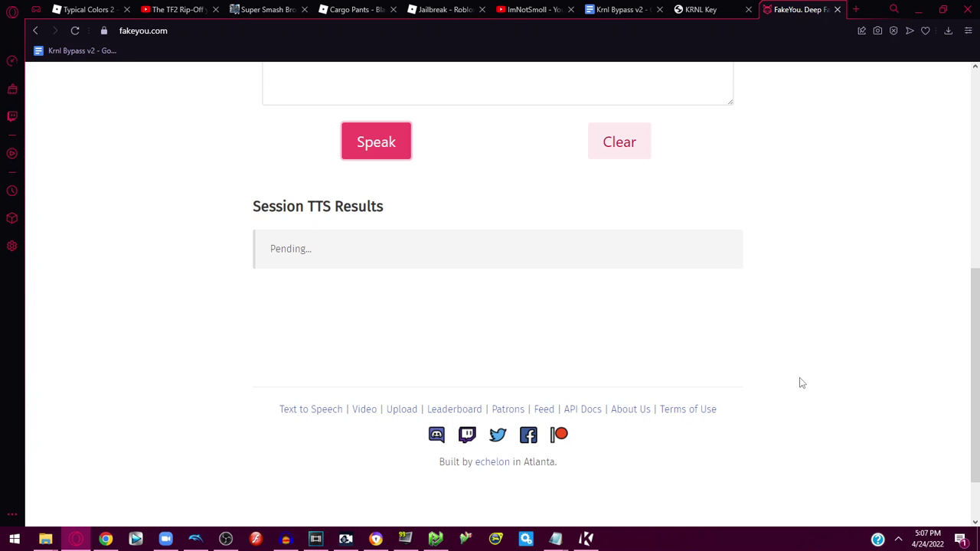
{"action": "left_click", "coordinate": [226, 539]}
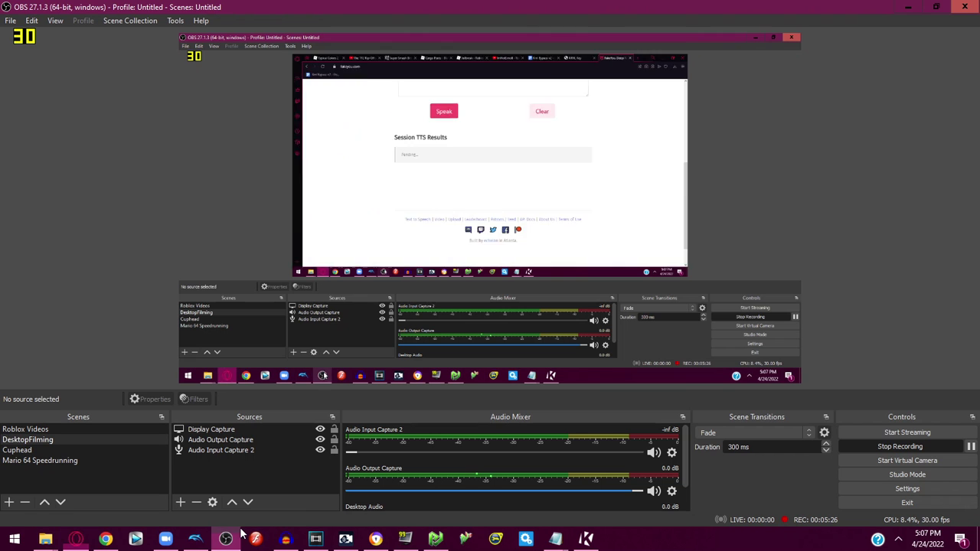
{"action": "left_click", "coordinate": [970, 446]}
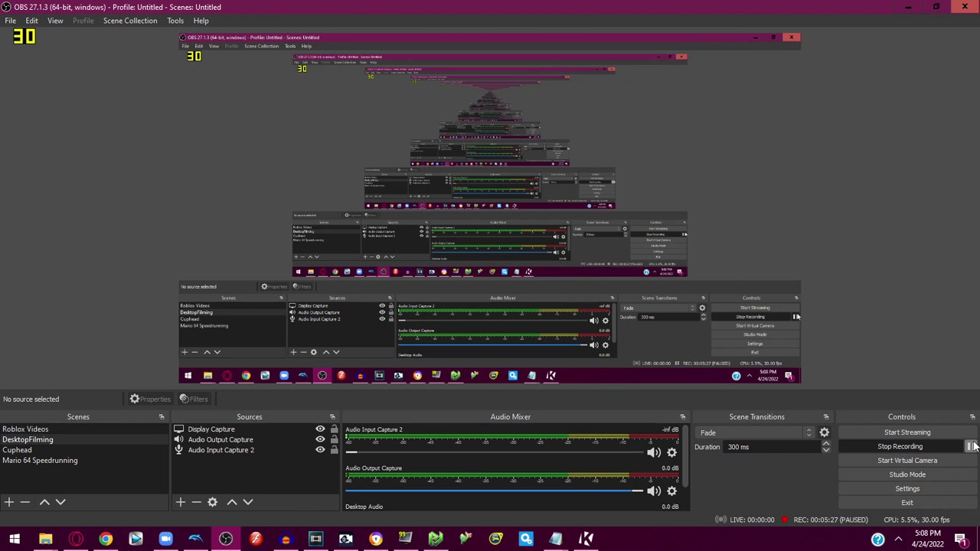
{"action": "left_click", "coordinate": [907, 7]}
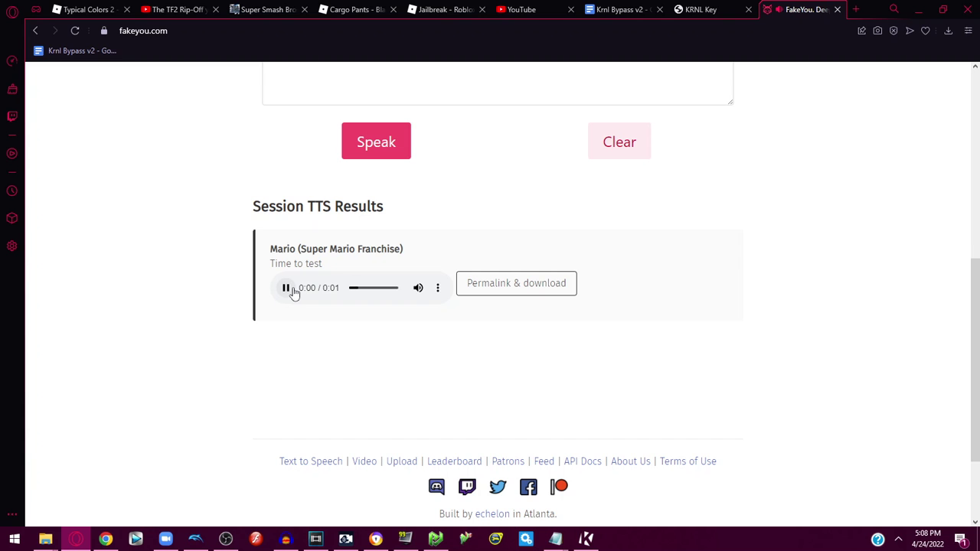
Open the generated Mario speech's audio file from its download page and save it to Downloads as "mario time to test".
{"action": "left_click", "coordinate": [514, 284]}
{"action": "left_click", "coordinate": [492, 372]}
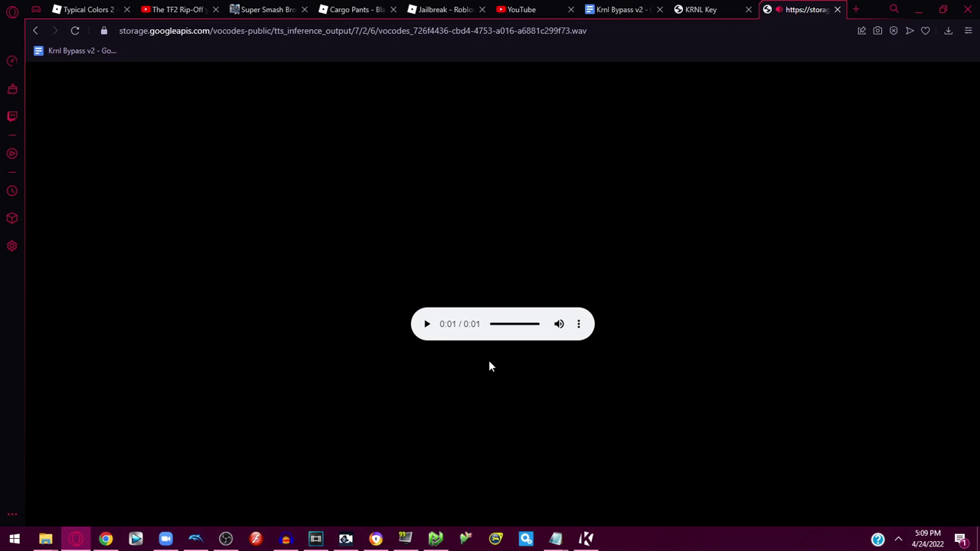
{"action": "left_click", "coordinate": [697, 10]}
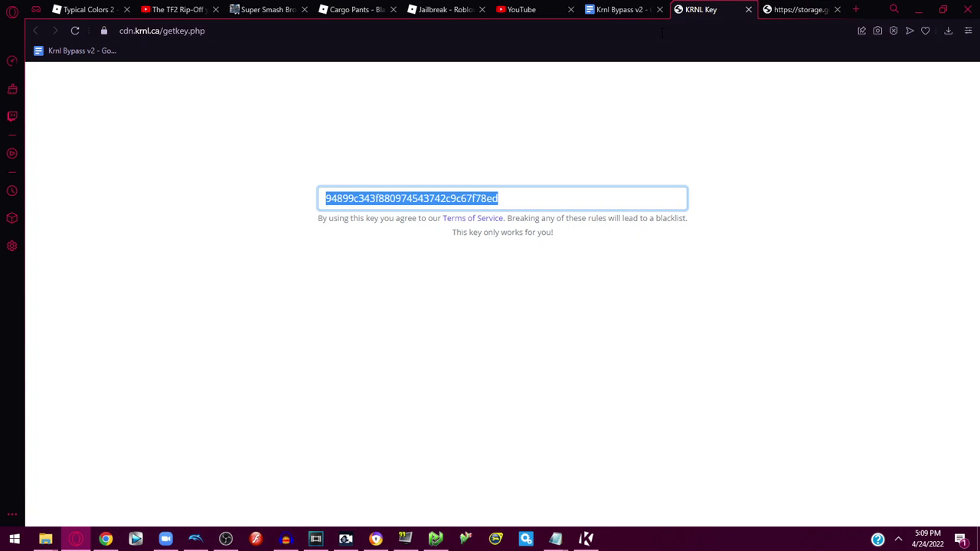
{"action": "left_click", "coordinate": [796, 8]}
{"action": "right_click", "coordinate": [366, 186]}
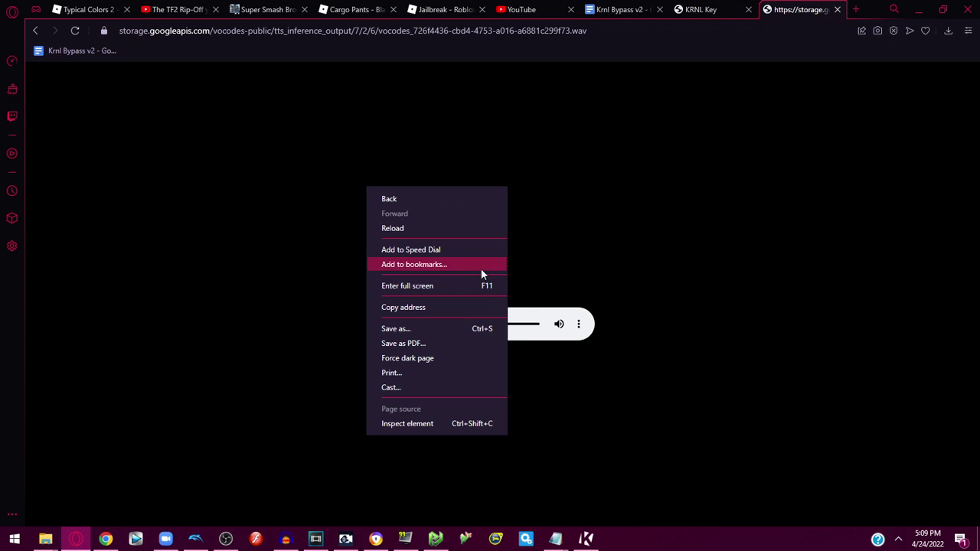
{"action": "right_click", "coordinate": [550, 324]}
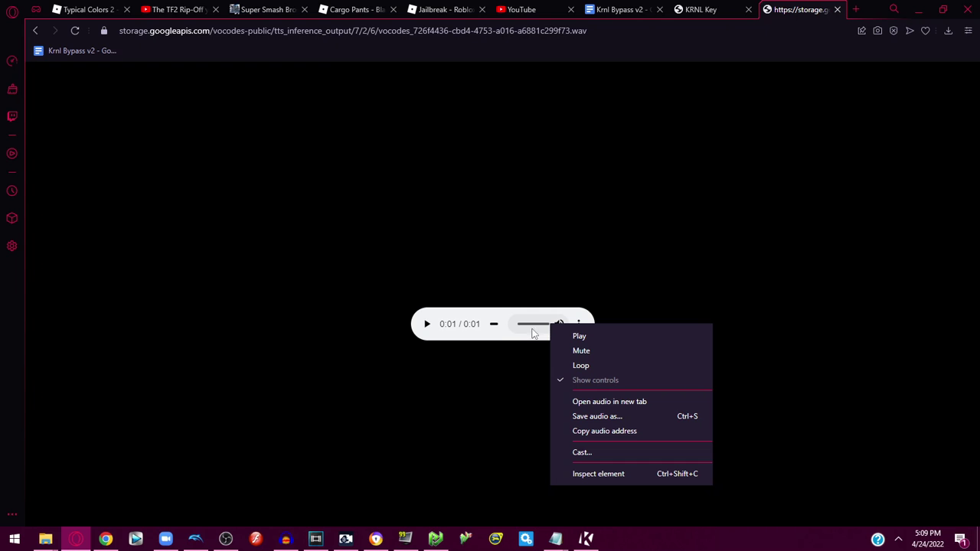
{"action": "left_click", "coordinate": [620, 418]}
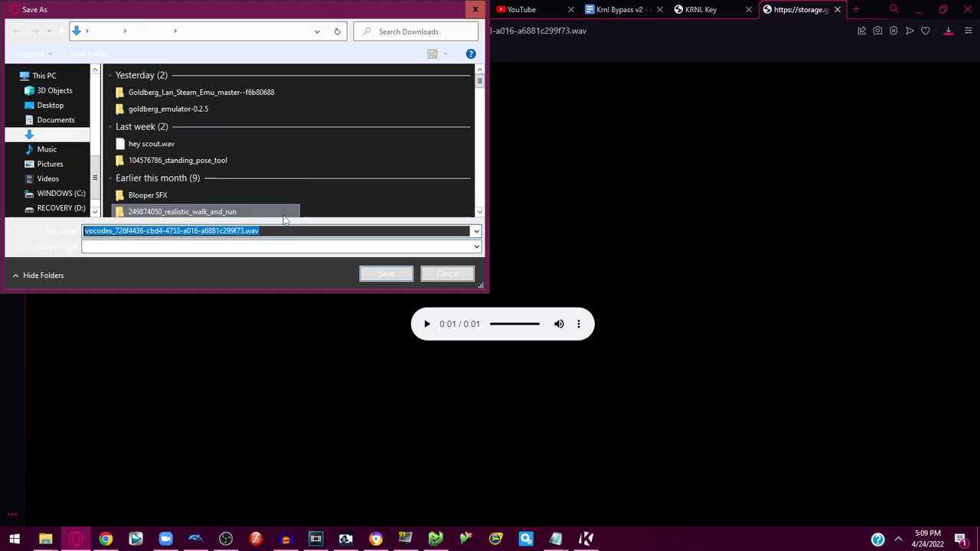
{"action": "type", "text": "mario time to test"}
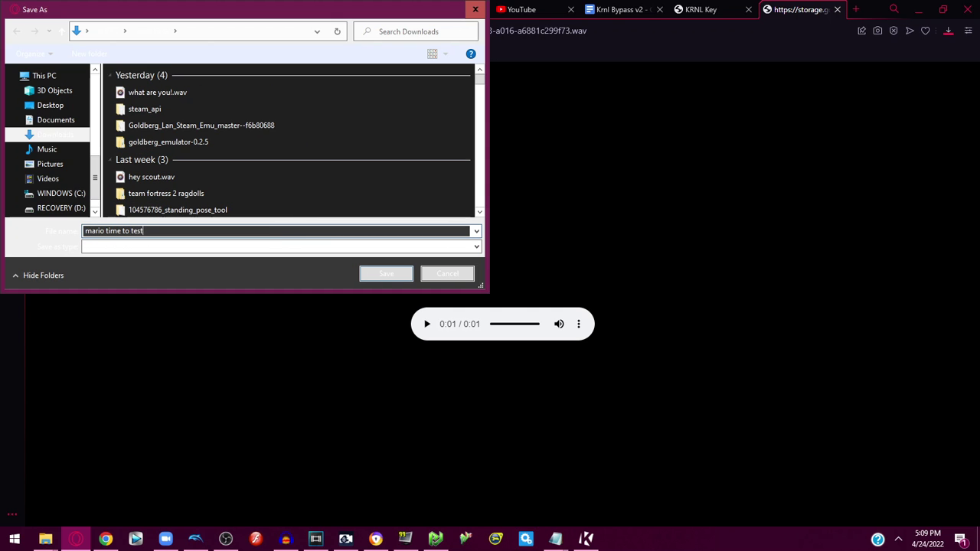
{"action": "key", "text": "Return"}
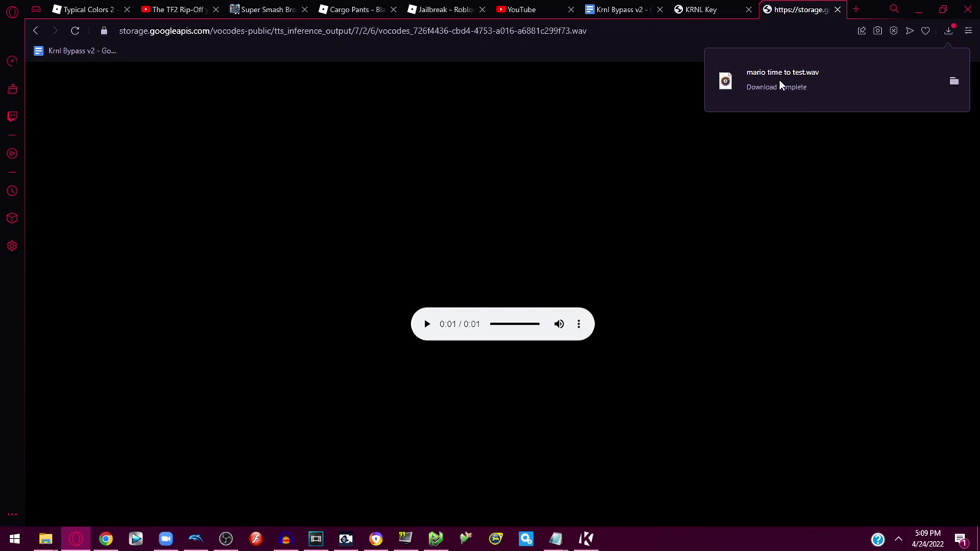
Place "mario time to test.wav" on track 6 of the Vegas Pro timeline at about 00:02:50 and play it back up to the Toad title.
{"action": "left_click", "coordinate": [955, 85]}
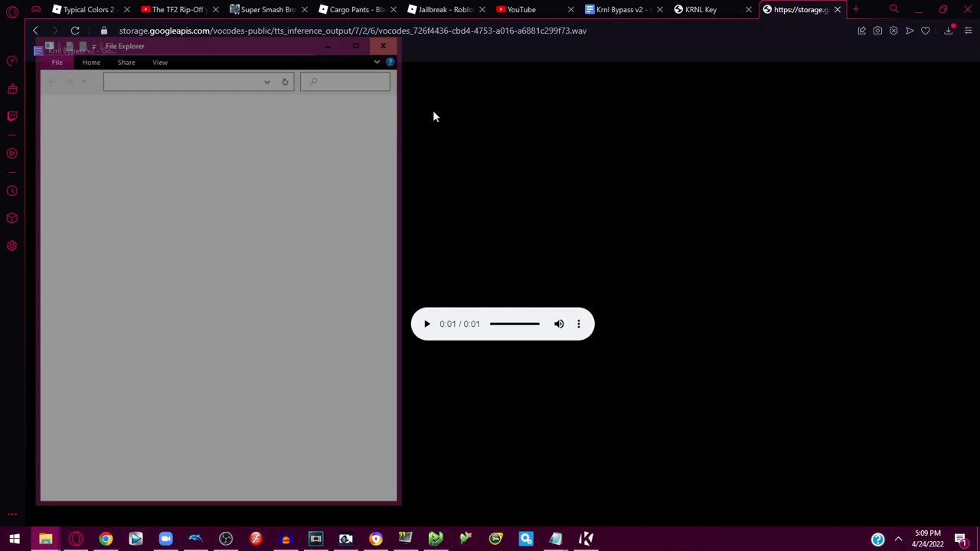
{"action": "left_click_drag", "start_coordinate": [195, 134], "coordinate": [855, 424]}
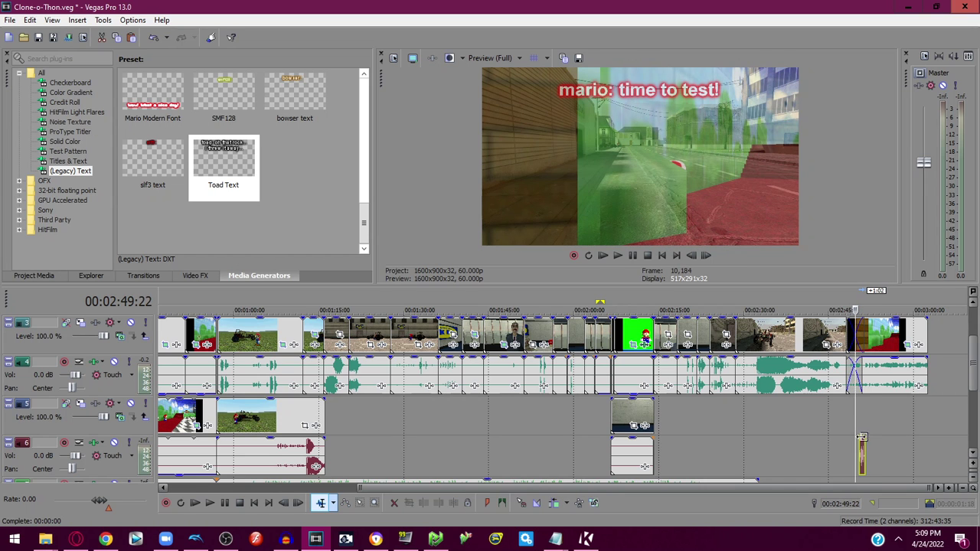
{"action": "key", "text": "alt+Right"}
{"action": "key", "text": "alt+Right"}
{"action": "key", "text": "alt+Right"}
{"action": "key", "text": "alt+Right"}
{"action": "key", "text": "alt+Right"}
{"action": "key", "text": "alt+Right"}
{"action": "key", "text": "alt+Right"}
{"action": "key", "text": "alt+Right"}
{"action": "key", "text": "alt+Right"}
{"action": "key", "text": "alt+Right"}
{"action": "key", "text": "alt+Right"}
{"action": "key", "text": "alt+Right"}
{"action": "key", "text": "alt+Right"}
{"action": "key", "text": "alt+Right"}
{"action": "key", "text": "alt+Right"}
{"action": "key", "text": "alt+Right"}
{"action": "key", "text": "alt+Right"}
{"action": "key", "text": "alt+Right"}
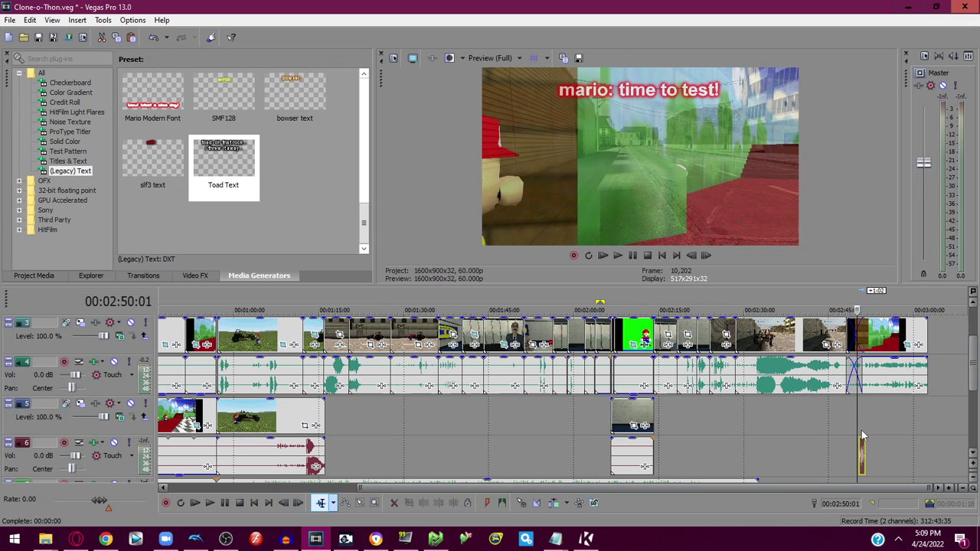
{"action": "left_click_drag", "start_coordinate": [862, 437], "coordinate": [861, 436]}
{"action": "left_click", "coordinate": [620, 258]}
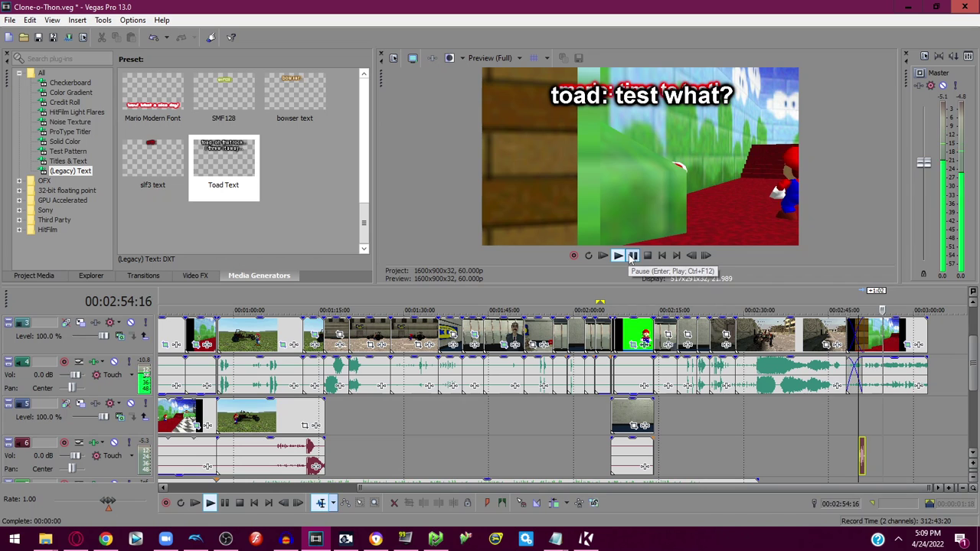
{"action": "left_click", "coordinate": [633, 256]}
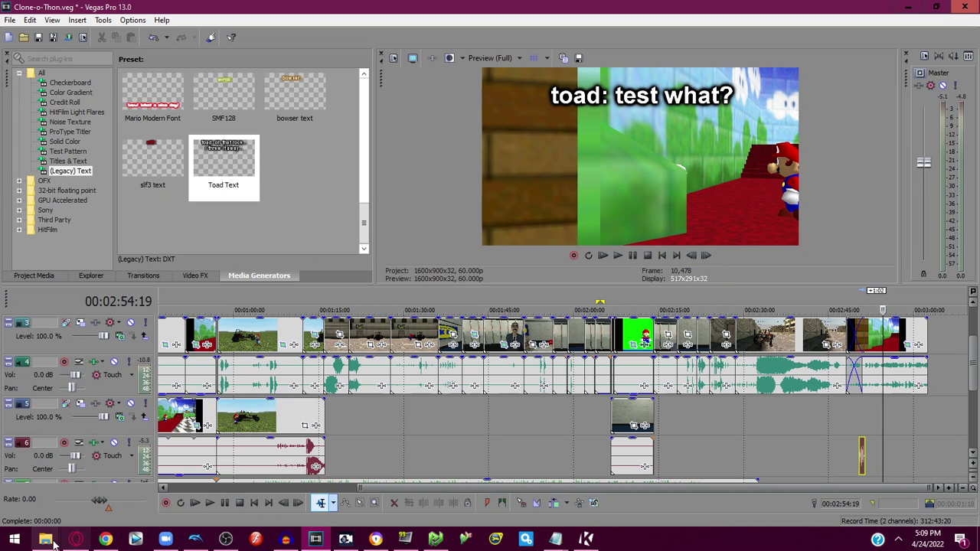
Add "Happy grumbling.wav" from the Toad folder in Blooper SFX to track 6 at 00:02:54:19, under the Toad title.
{"action": "mouse_move", "coordinate": [46, 539]}
{"action": "left_click", "coordinate": [217, 473]}
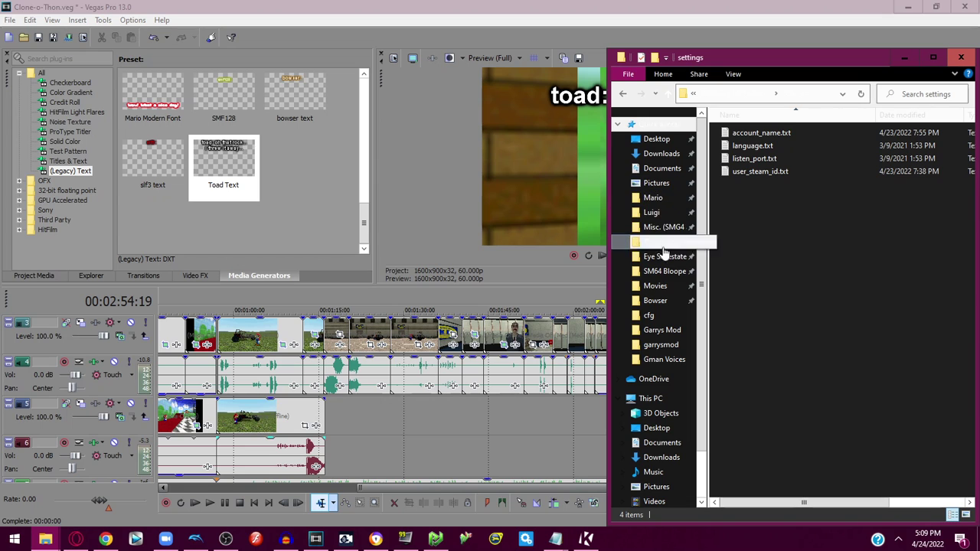
{"action": "left_click", "coordinate": [653, 198]}
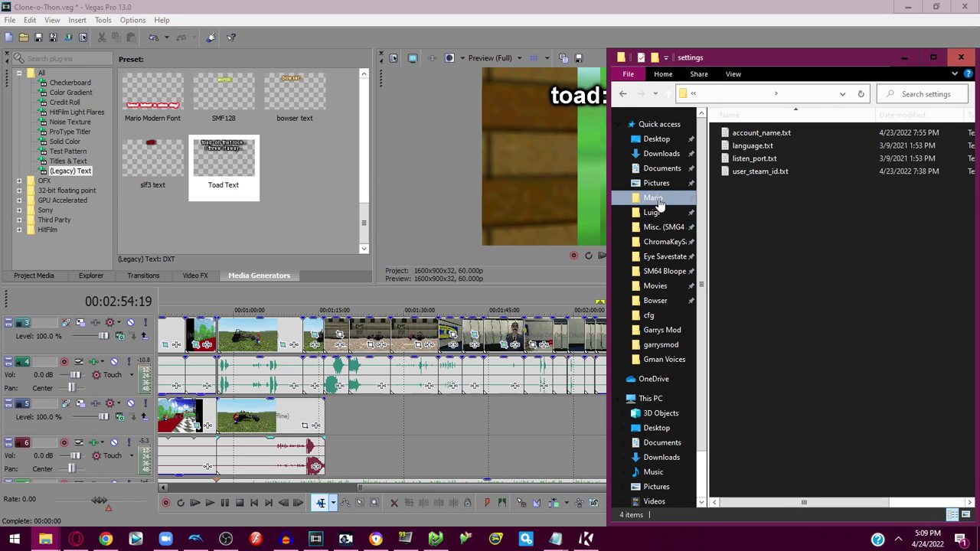
{"action": "left_click", "coordinate": [718, 93]}
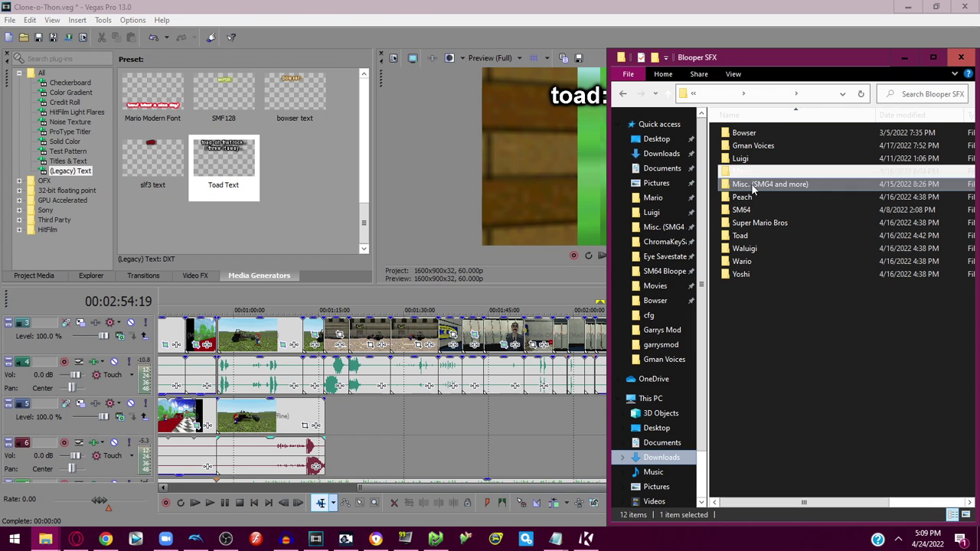
{"action": "left_click", "coordinate": [750, 235]}
{"action": "double_click", "coordinate": [750, 235]}
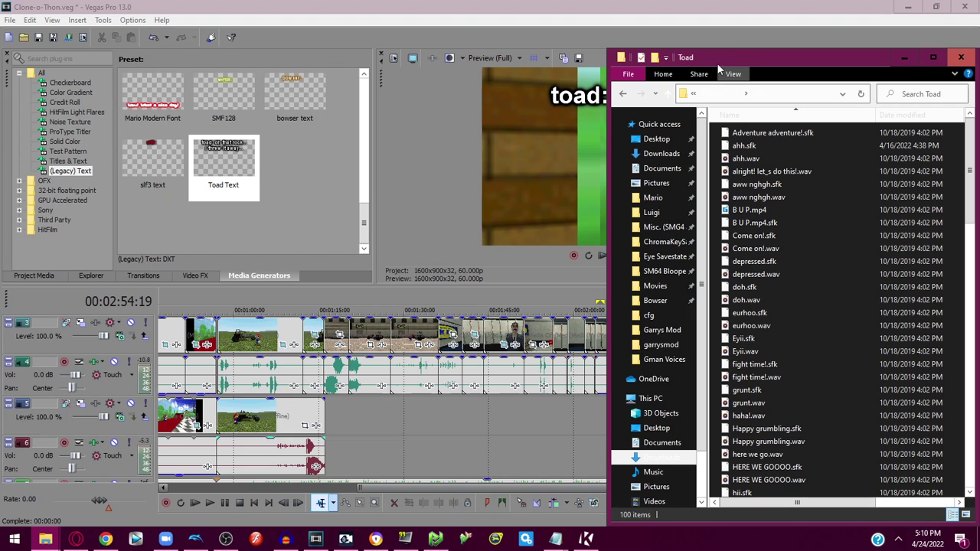
{"action": "left_click_drag", "start_coordinate": [715, 61], "coordinate": [334, 35]}
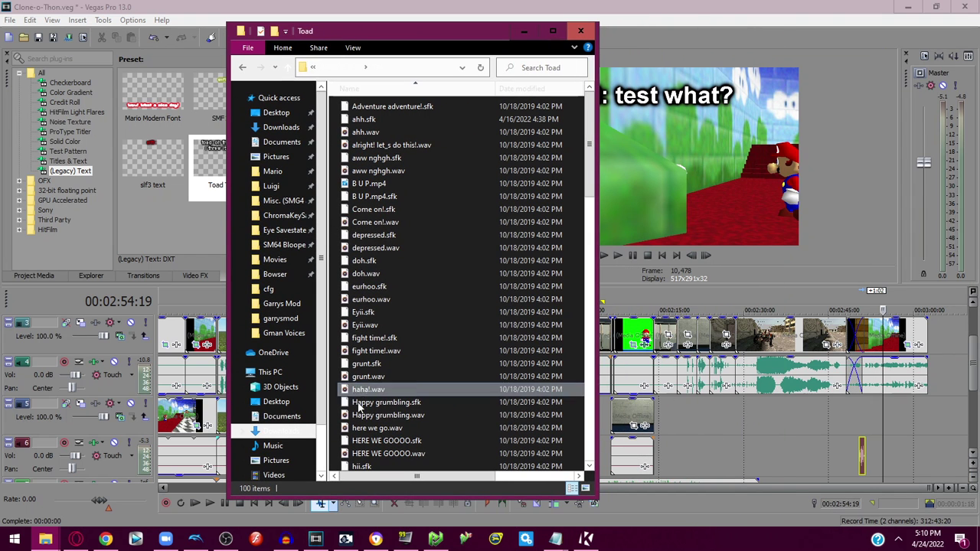
{"action": "left_click_drag", "start_coordinate": [383, 415], "coordinate": [886, 435]}
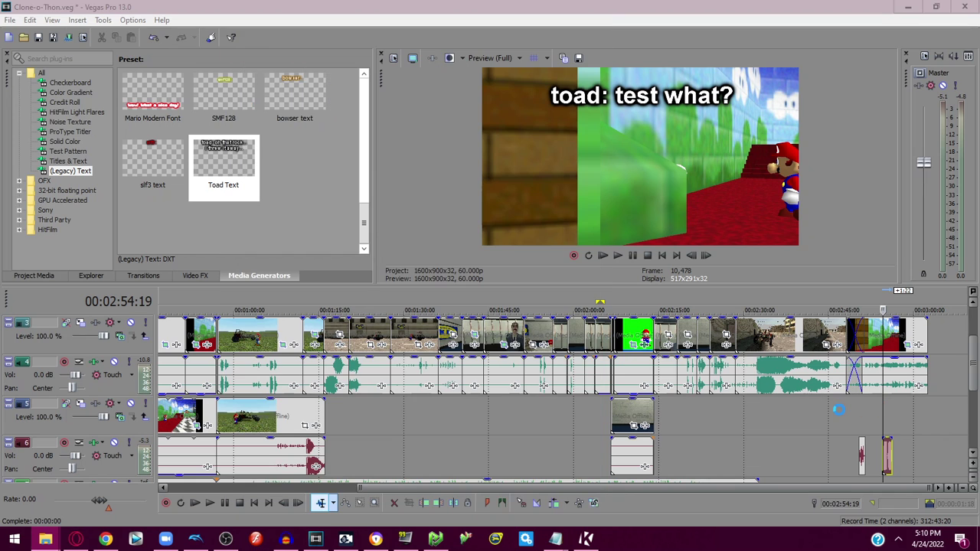
Play back the timeline from 00:02:47:20 through the Mario voice line and the Toad sound.
{"action": "left_click", "coordinate": [839, 410]}
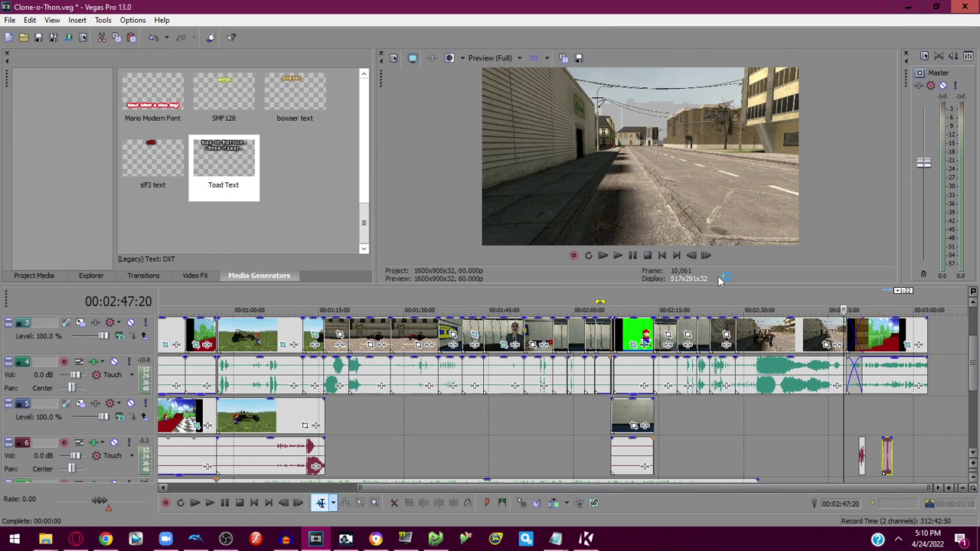
{"action": "left_click", "coordinate": [617, 255]}
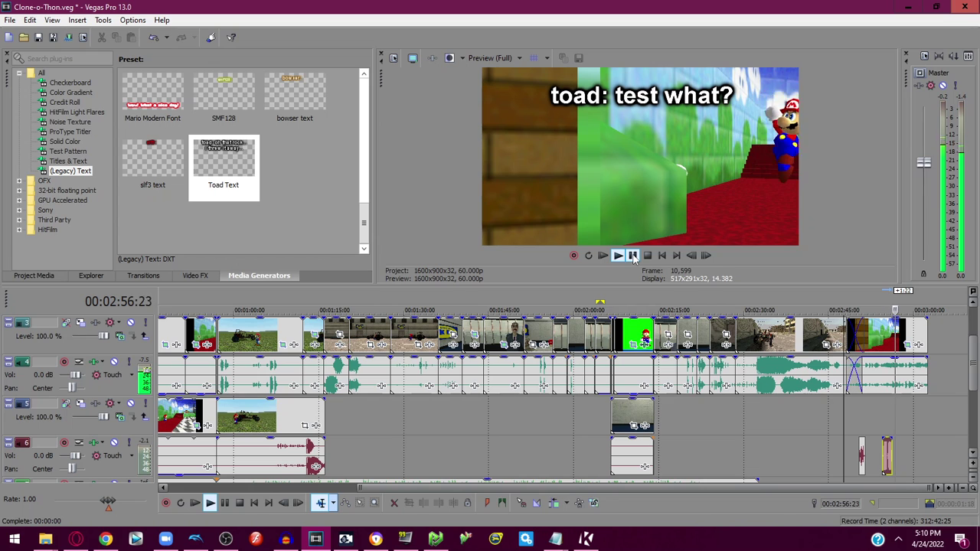
{"action": "left_click", "coordinate": [632, 256]}
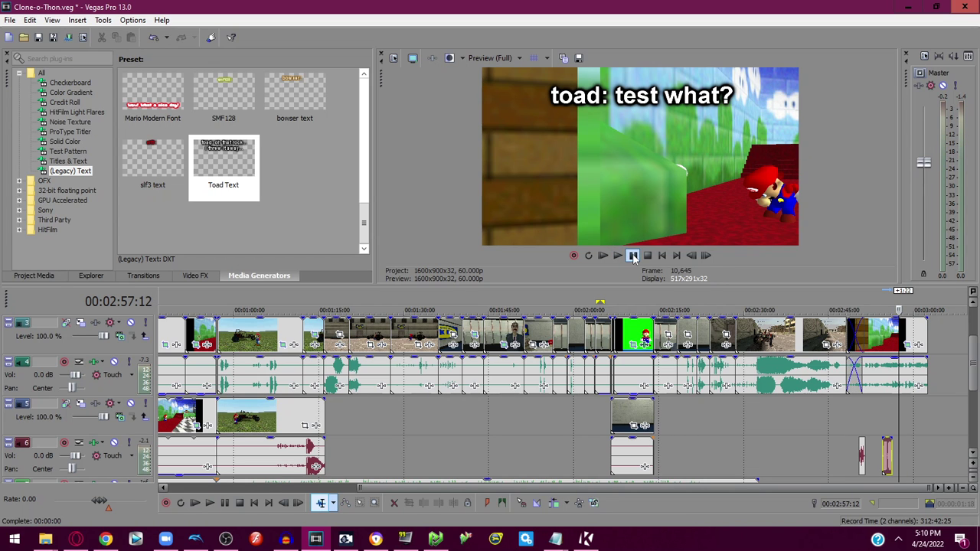
Add "mario - fore!!.mp3" from the Mario sounds folder to track 6 at 00:02:59:04, under the second Mario title.
{"action": "left_click", "coordinate": [632, 256]}
{"action": "left_click", "coordinate": [632, 256]}
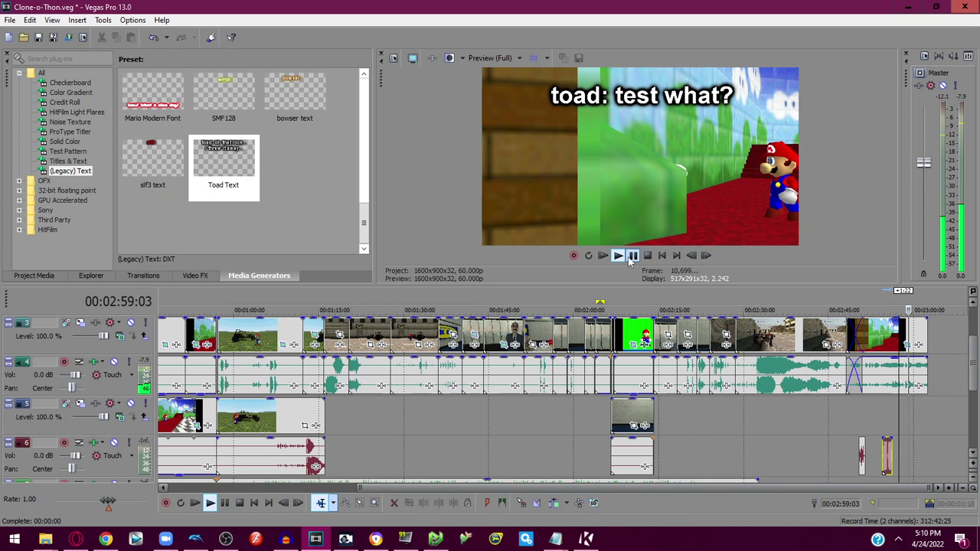
{"action": "mouse_move", "coordinate": [69, 543]}
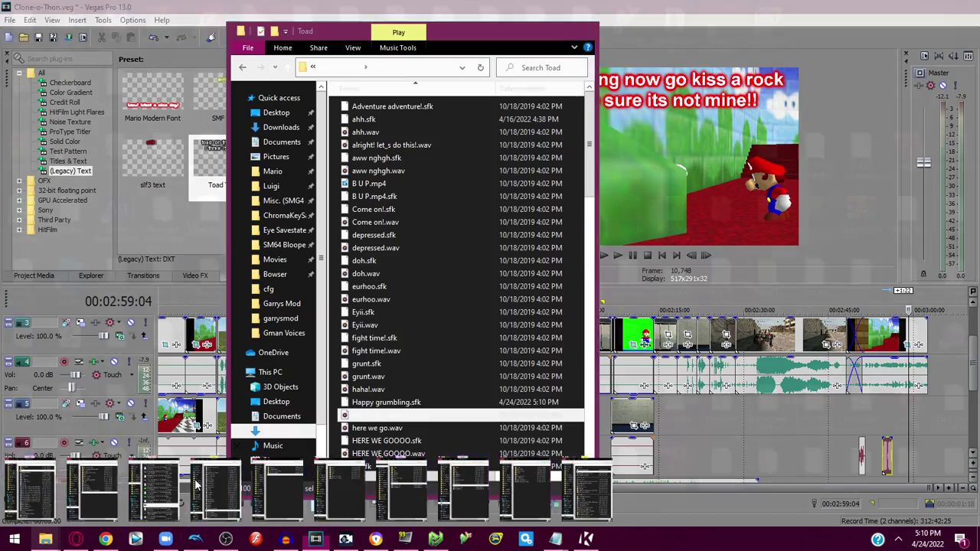
{"action": "left_click", "coordinate": [197, 483]}
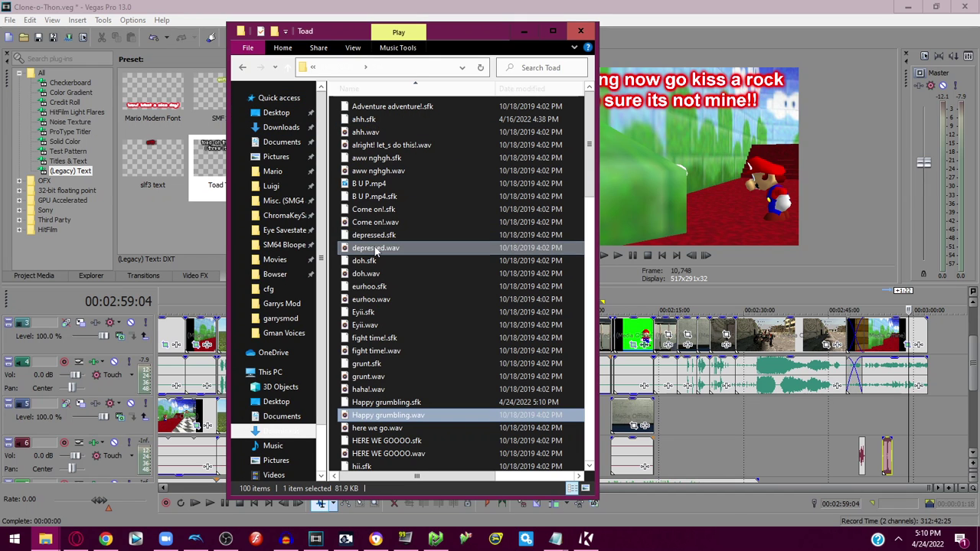
{"action": "left_click", "coordinate": [267, 171]}
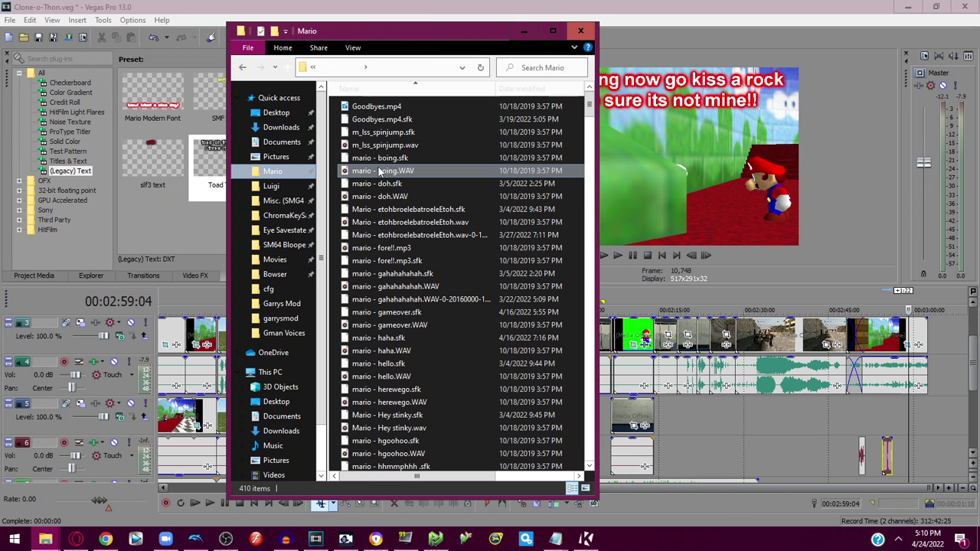
{"action": "left_click_drag", "start_coordinate": [420, 222], "coordinate": [420, 225]}
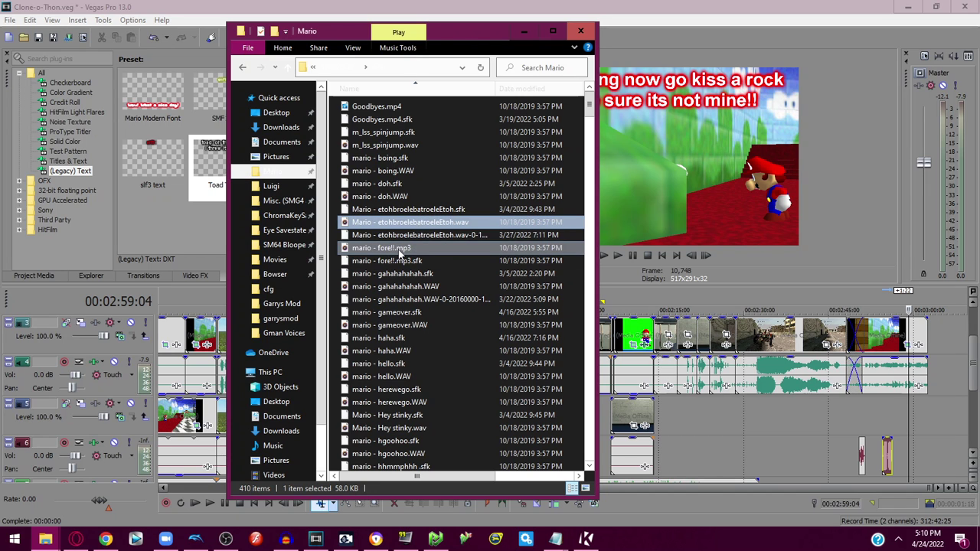
{"action": "left_click", "coordinate": [399, 250]}
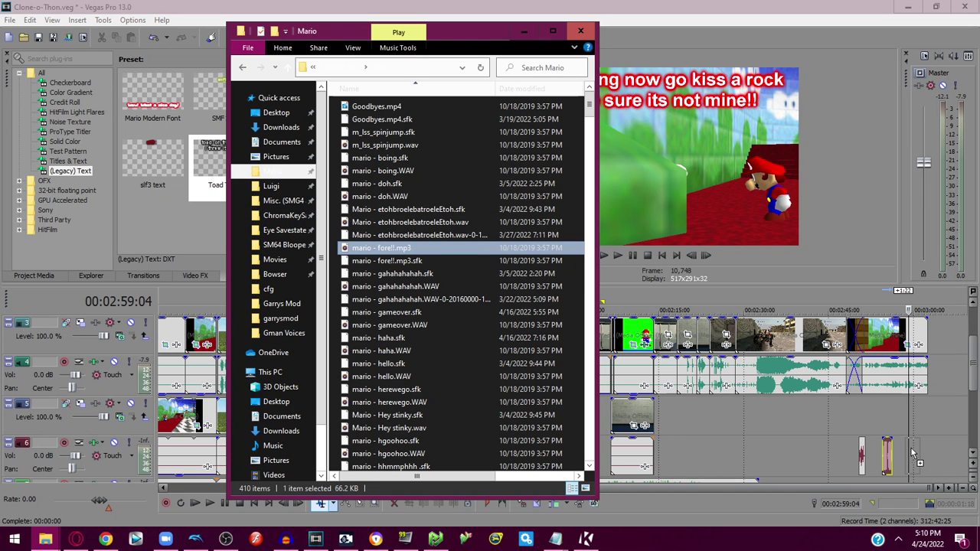
{"action": "left_click_drag", "start_coordinate": [916, 453], "coordinate": [915, 454]}
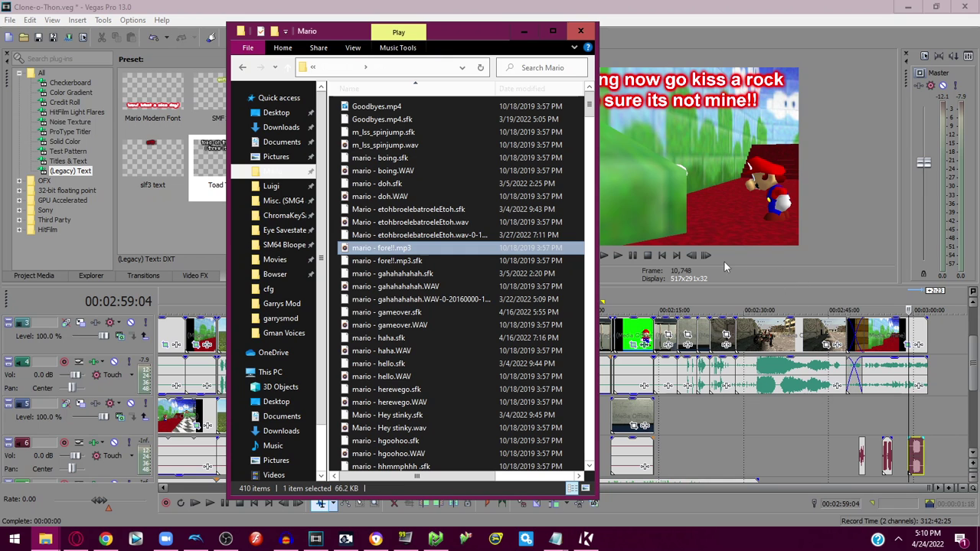
Play back the last Mario line and trim its title on track 2 to end with the video clip at about 00:03:02:15.
{"action": "left_click", "coordinate": [634, 255]}
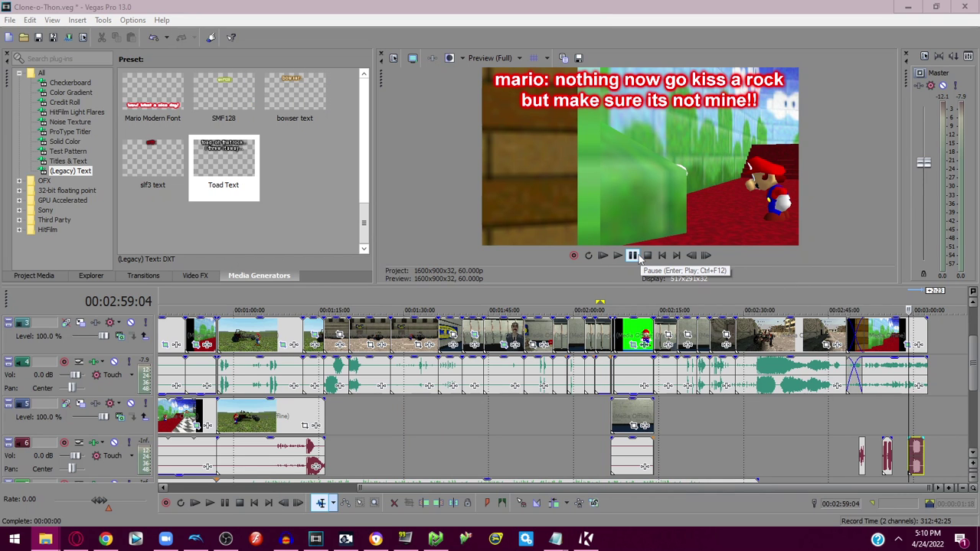
{"action": "left_click", "coordinate": [638, 258]}
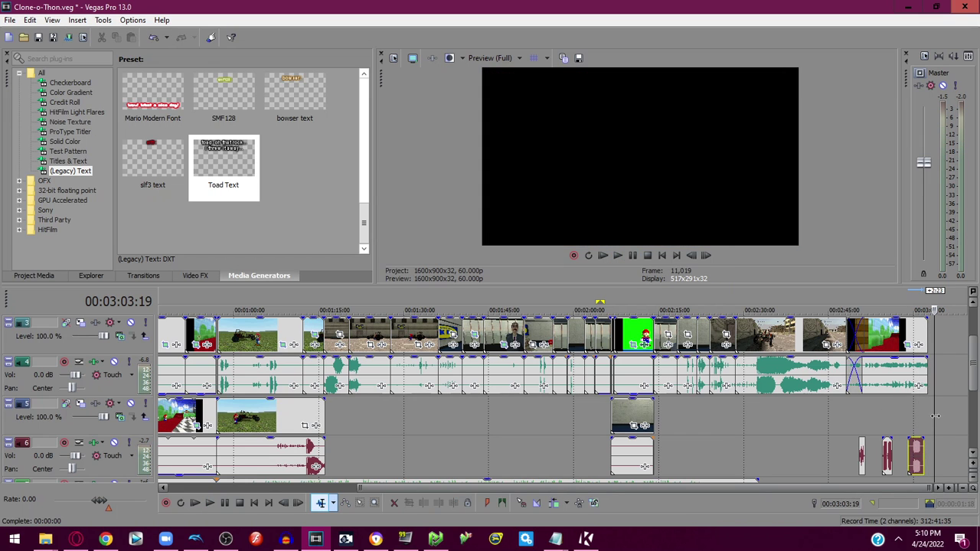
{"action": "mouse_move", "coordinate": [932, 423]}
{"action": "left_mouse_down"}
{"action": "mouse_move", "coordinate": [878, 426]}
{"action": "mouse_move", "coordinate": [927, 436]}
{"action": "left_mouse_up"}
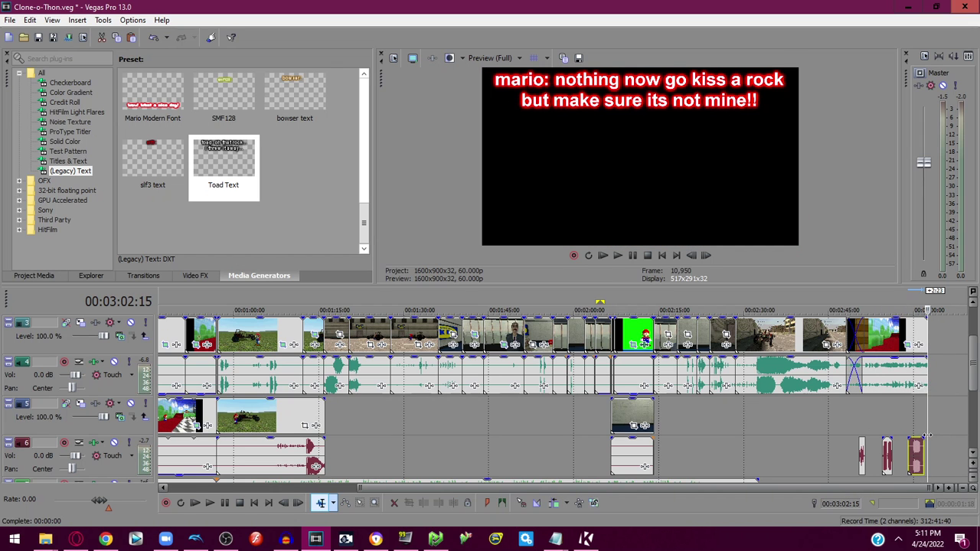
{"action": "scroll", "coordinate": [973, 358], "scroll_direction": "up", "scroll_amount": 3}
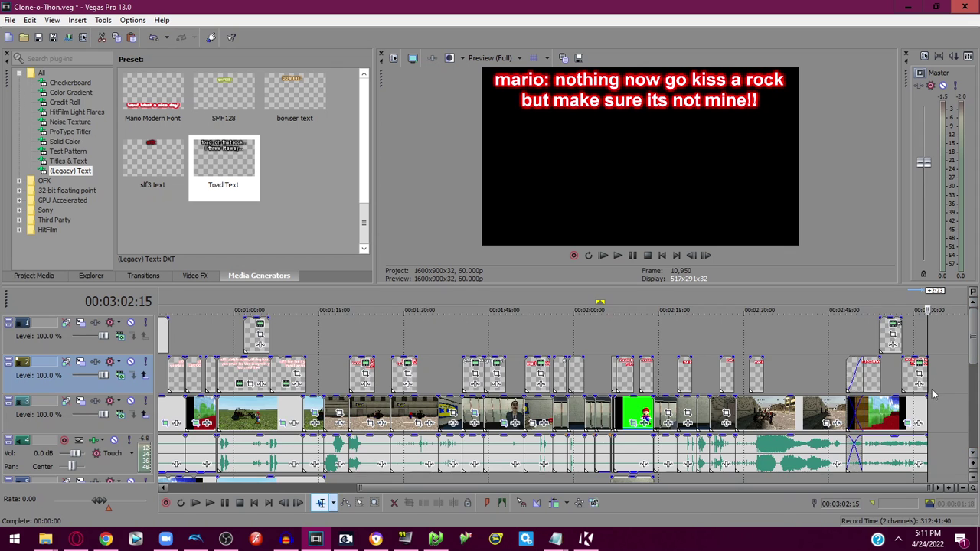
{"action": "scroll", "coordinate": [896, 389], "scroll_direction": "up", "scroll_amount": 6}
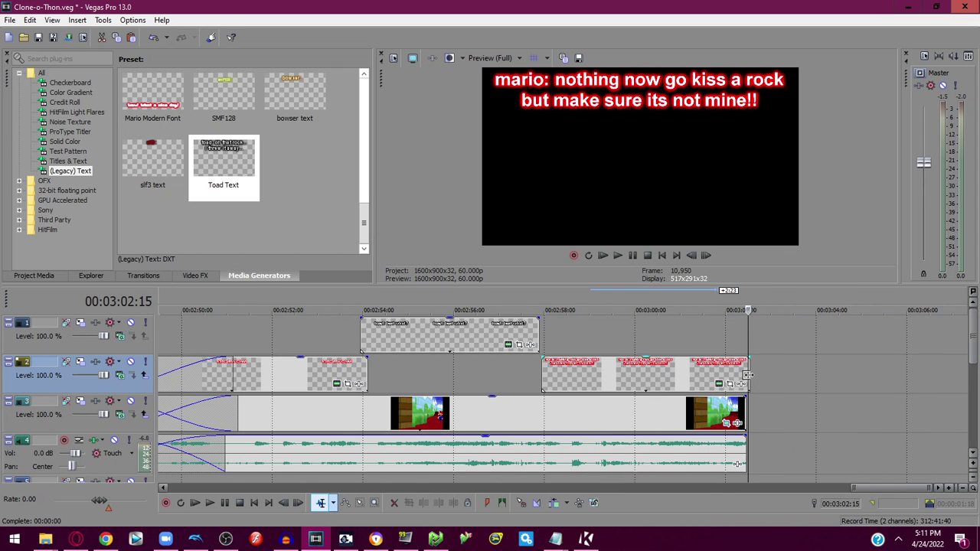
{"action": "mouse_move", "coordinate": [747, 376]}
{"action": "left_mouse_down"}
{"action": "mouse_move", "coordinate": [729, 376]}
{"action": "mouse_move", "coordinate": [742, 376]}
{"action": "left_mouse_up"}
{"action": "scroll", "coordinate": [793, 452], "scroll_direction": "down", "scroll_amount": 4}
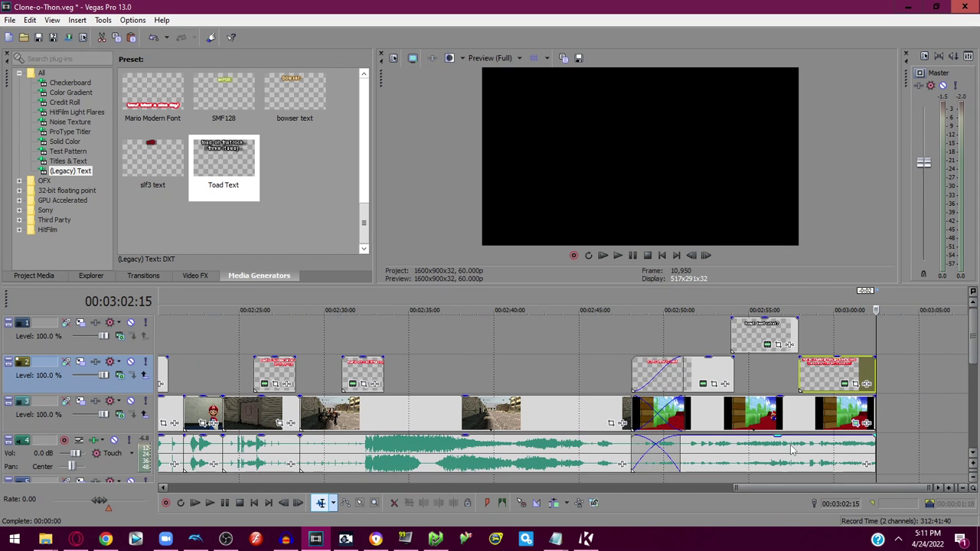
{"action": "left_click_drag", "start_coordinate": [877, 340], "coordinate": [876, 352]}
Switch to the emulator running Super Mario 64.
{"action": "left_click", "coordinate": [435, 539]}
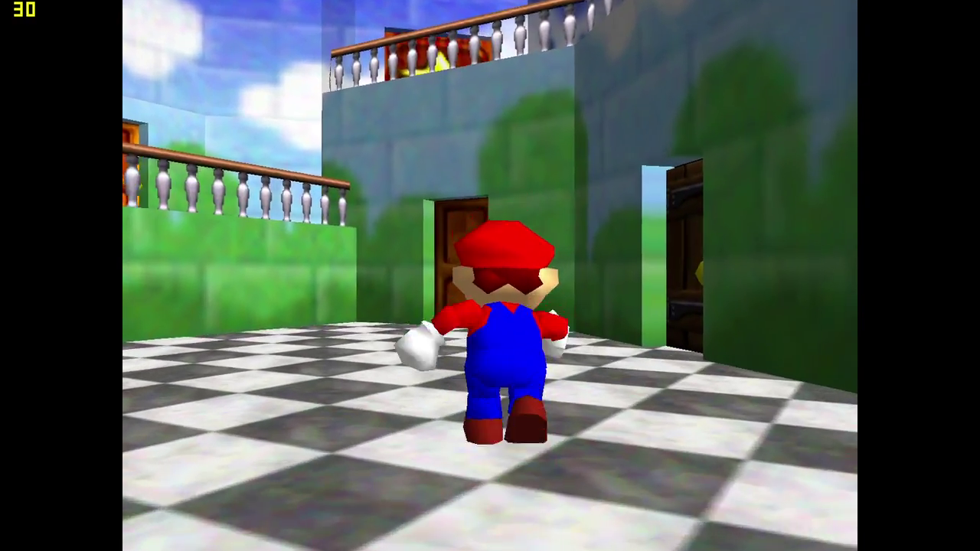
{"action": "key", "text": "Right"}
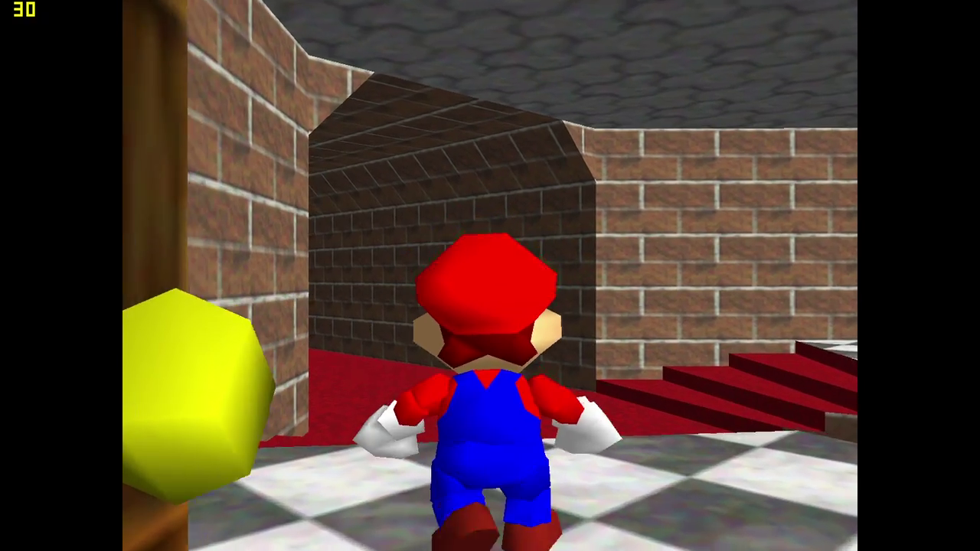
{"action": "key", "text": "Up"}
{"action": "key", "text": "Right"}
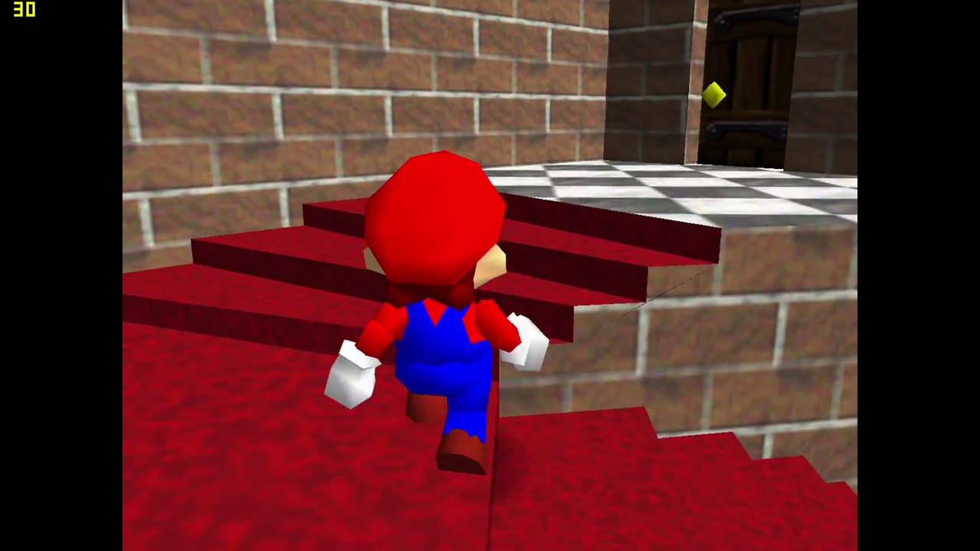
{"action": "key", "text": "Right"}
{"action": "key", "text": "Up"}
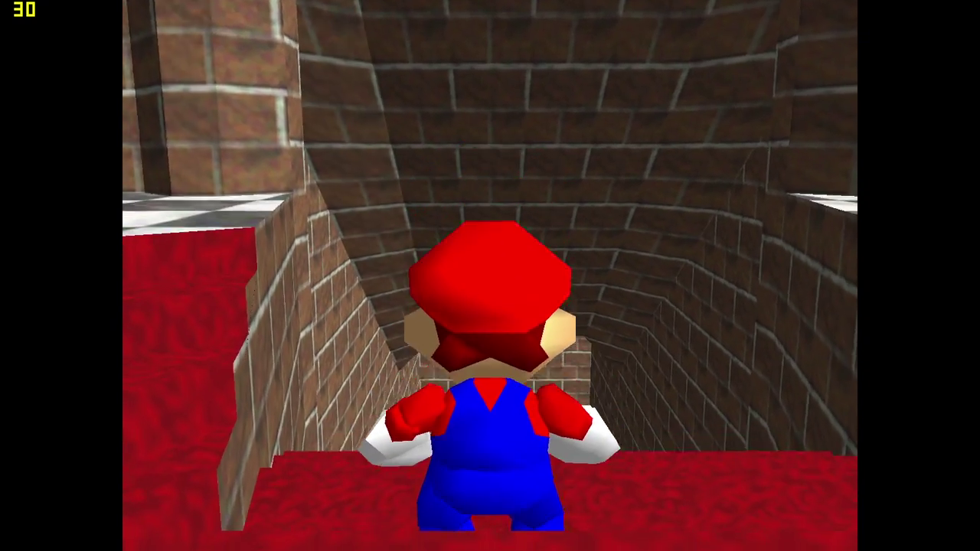
{"action": "key", "text": "Up"}
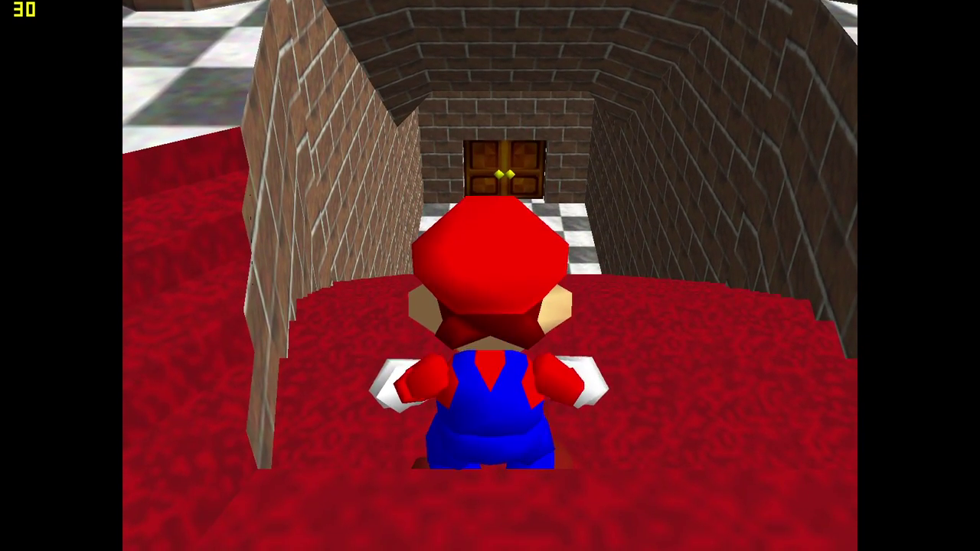
{"action": "key", "text": "Up"}
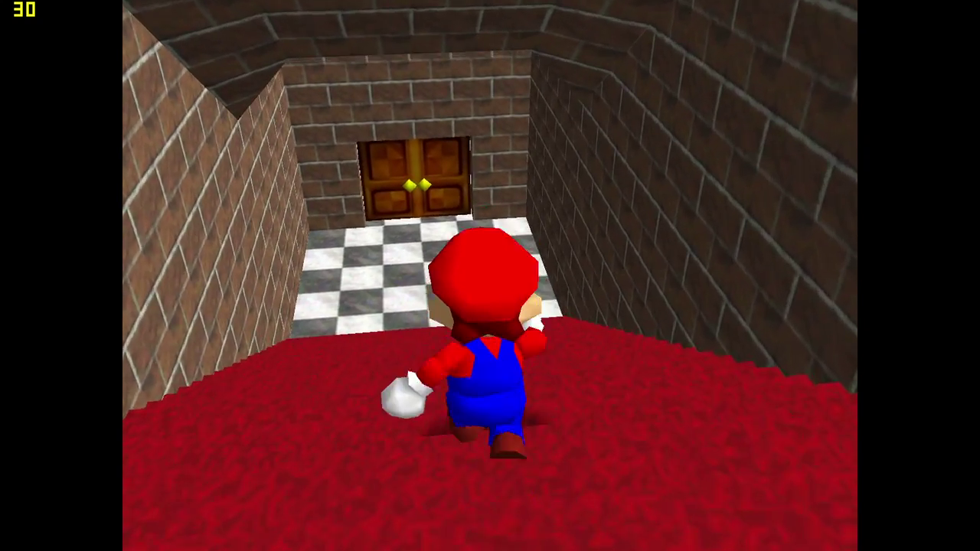
{"action": "key", "text": "Up"}
{"action": "key", "text": "Right"}
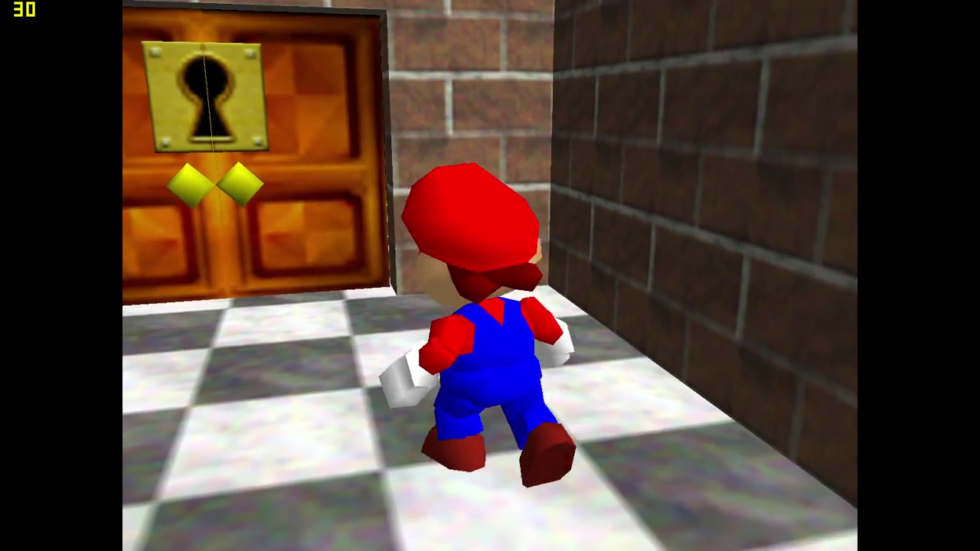
{"action": "key", "text": "Left"}
{"action": "key", "text": "Up"}
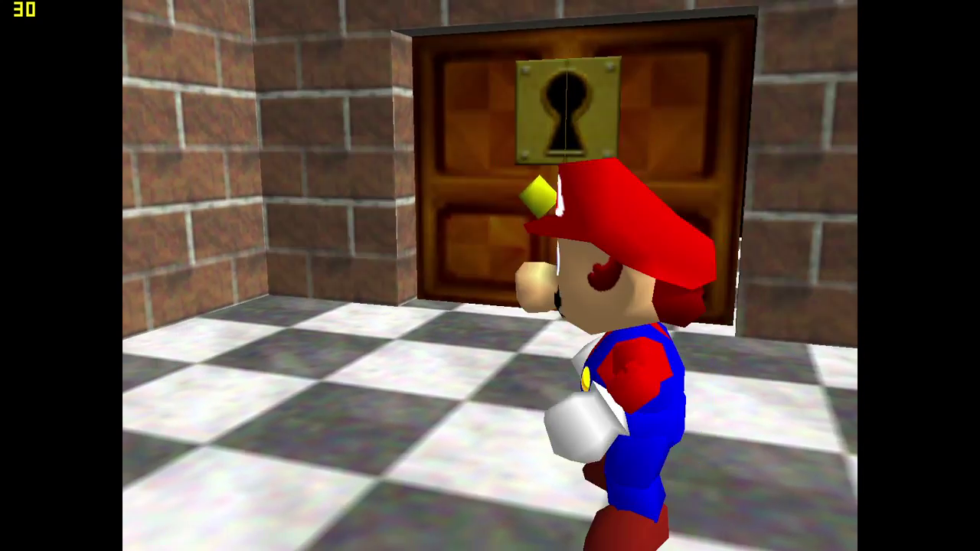
{"action": "key", "text": "Down"}
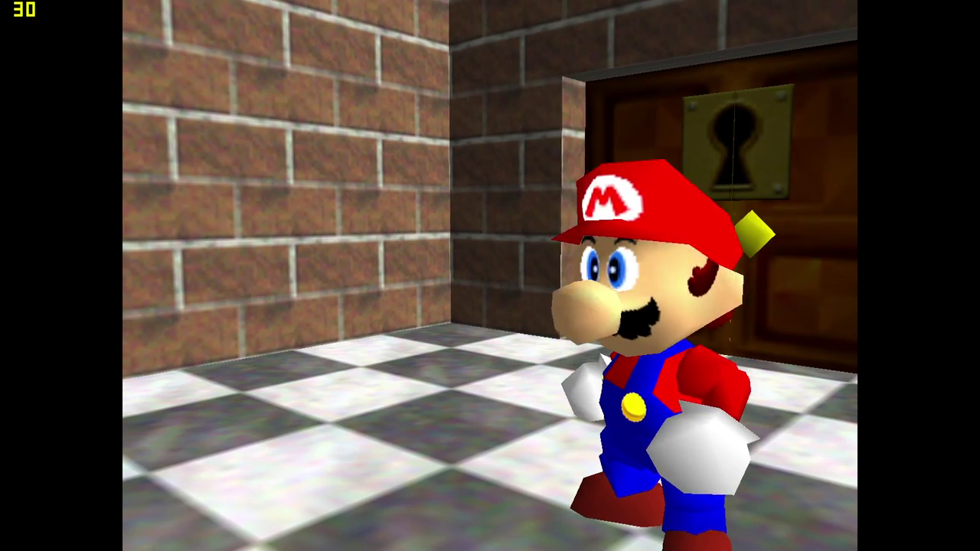
{"action": "key", "text": "Left"}
{"action": "key", "text": "Up"}
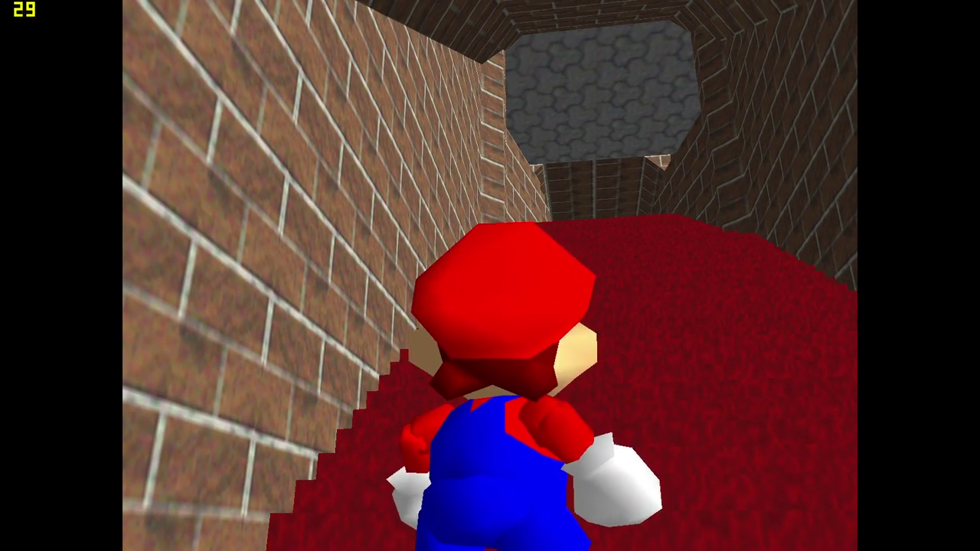
{"action": "key", "text": "Up"}
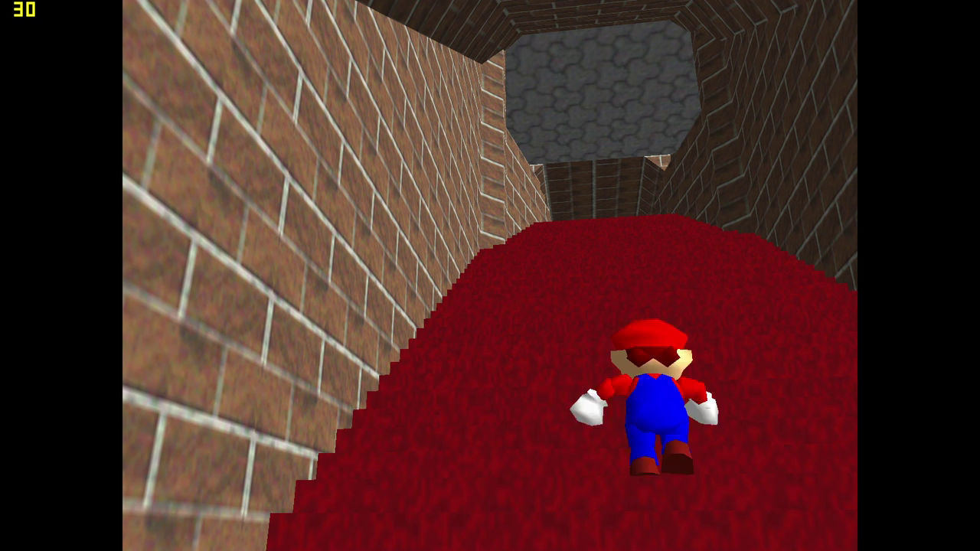
{"action": "key", "text": "Left"}
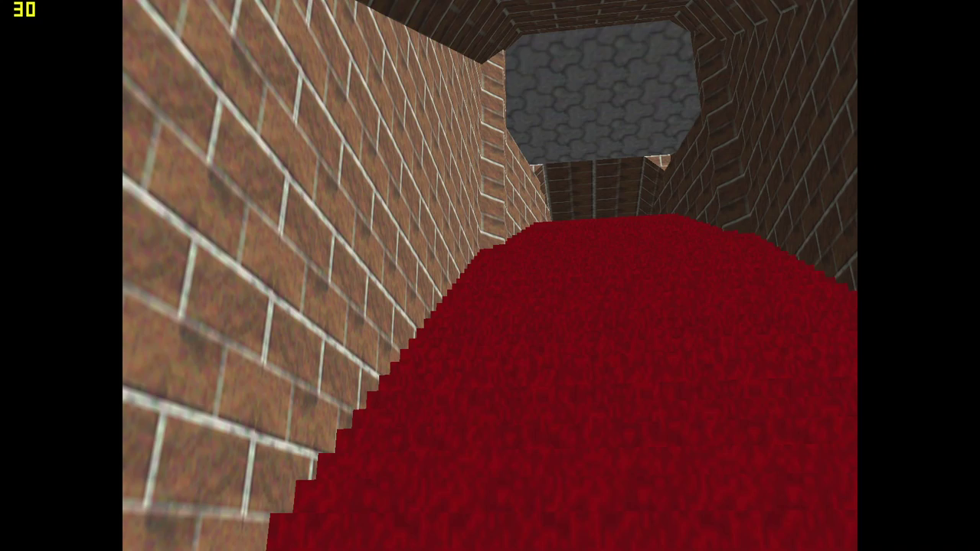
{"action": "key", "text": "Up"}
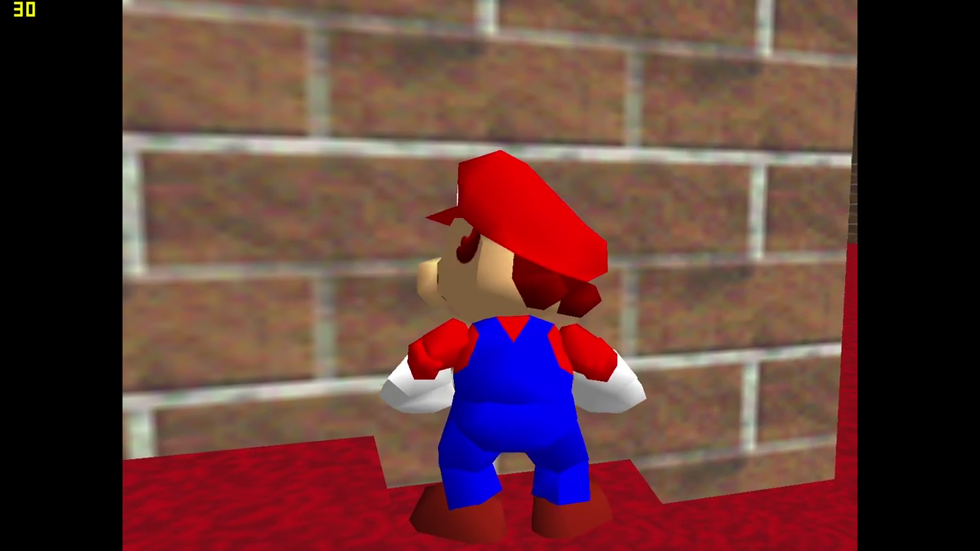
{"action": "key", "text": "Right"}
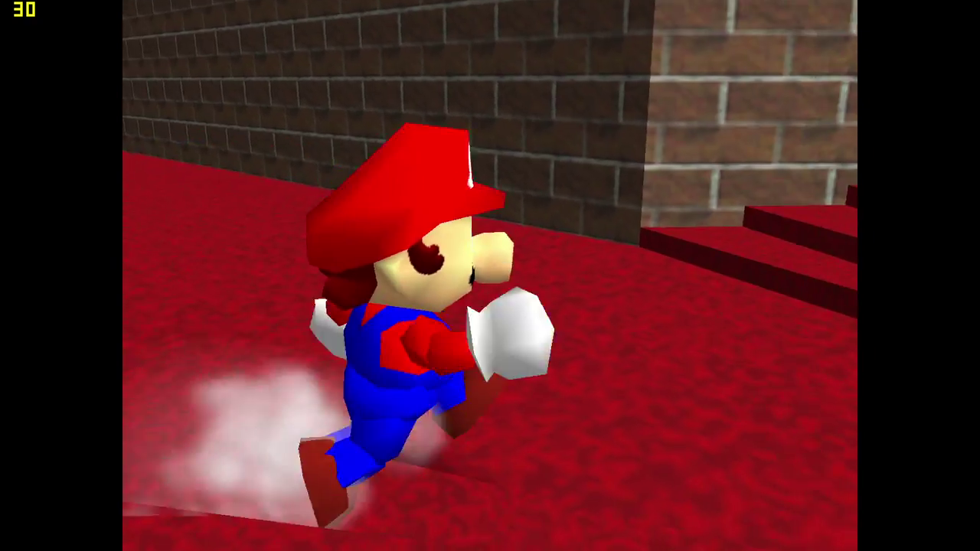
{"action": "key", "text": "Up"}
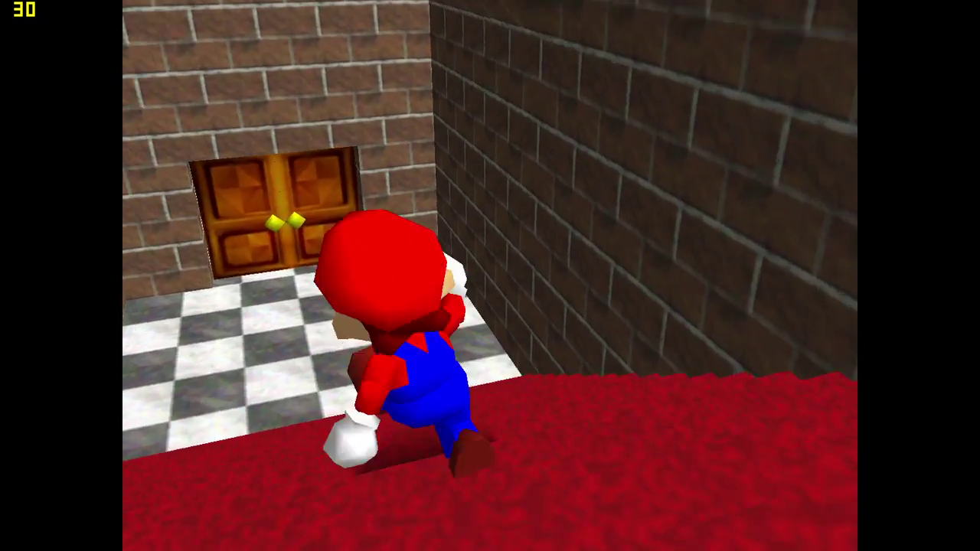
{"action": "key", "text": "Up"}
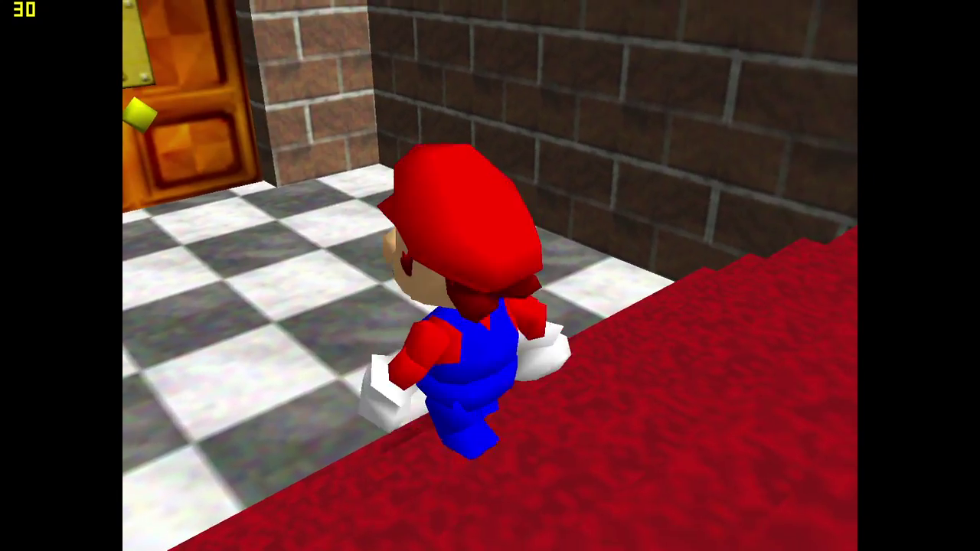
{"action": "key", "text": "Up"}
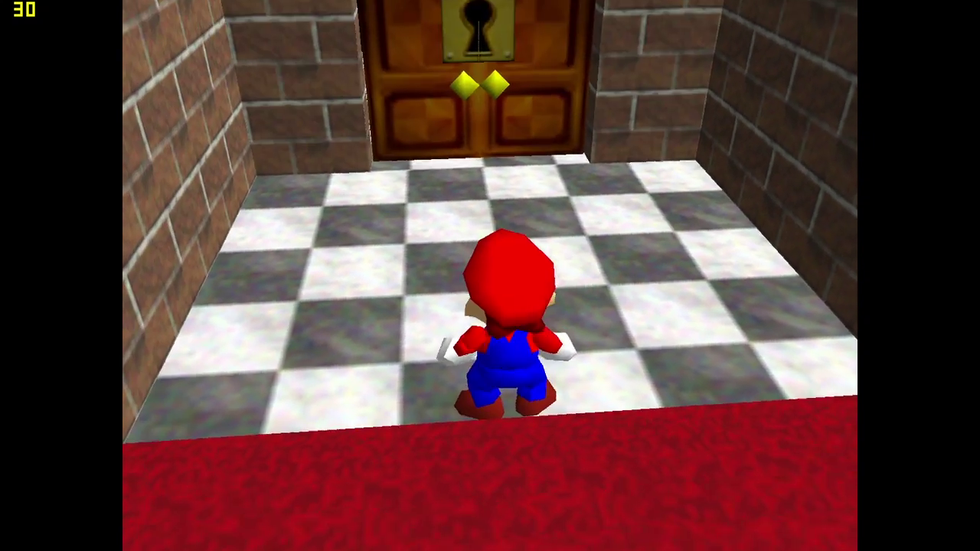
{"action": "key", "text": "Up"}
{"action": "key", "text": "Down"}
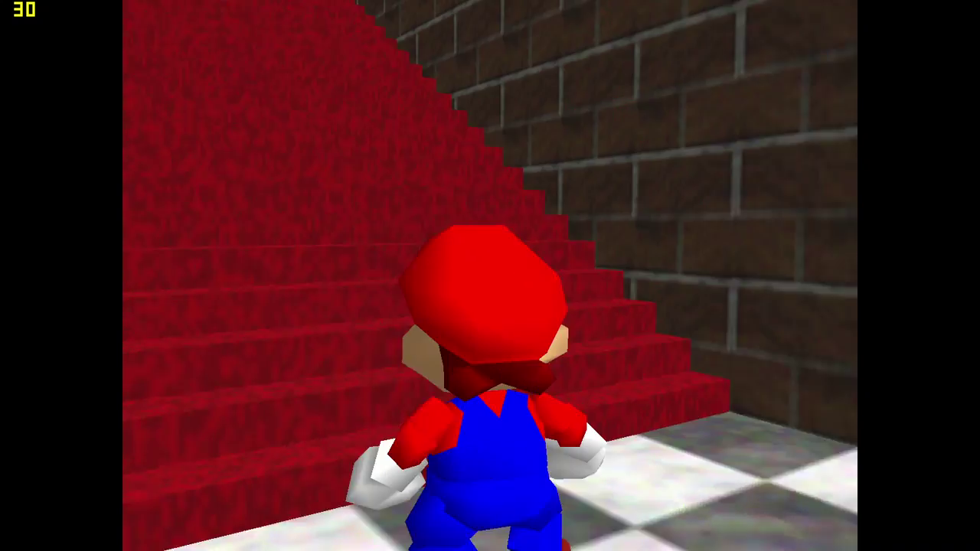
{"action": "key", "text": "Up"}
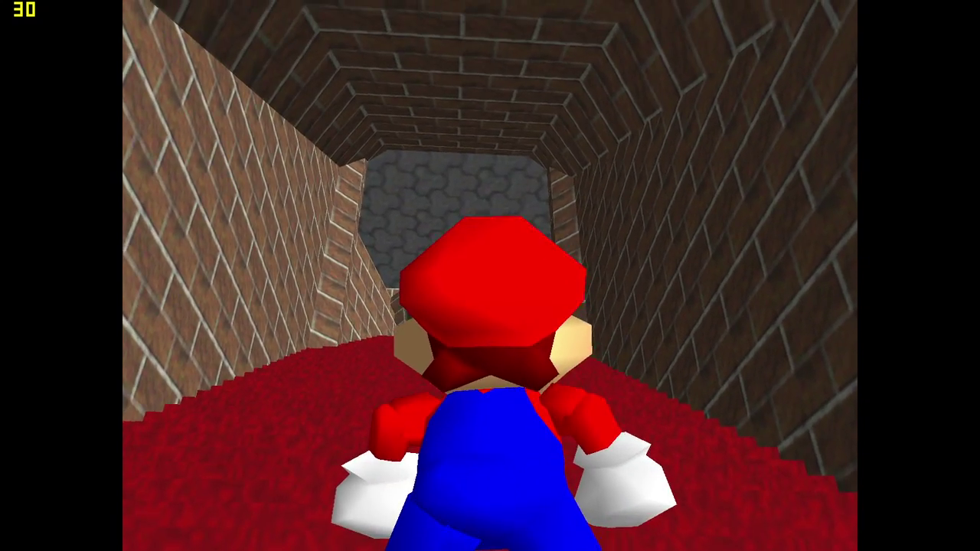
{"action": "key", "text": "Up"}
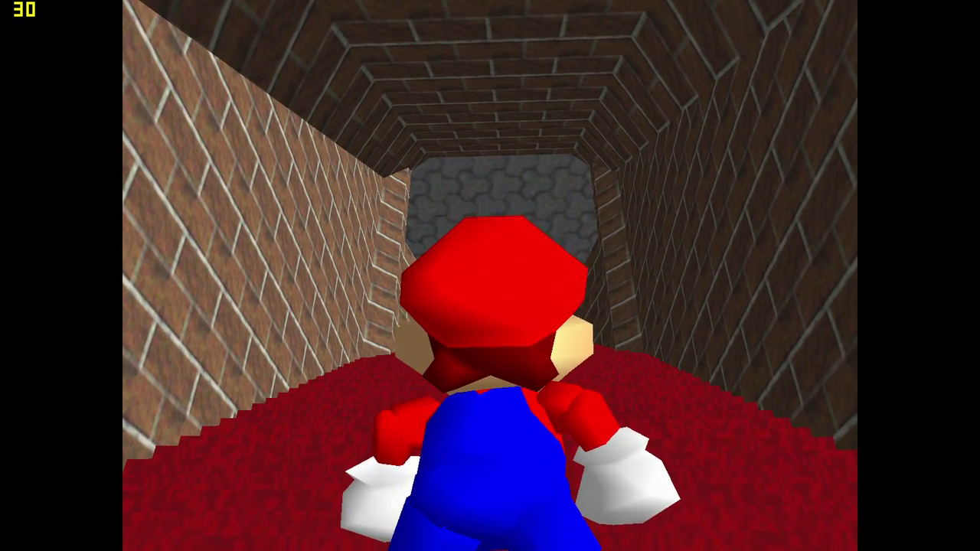
{"action": "key", "text": "Up"}
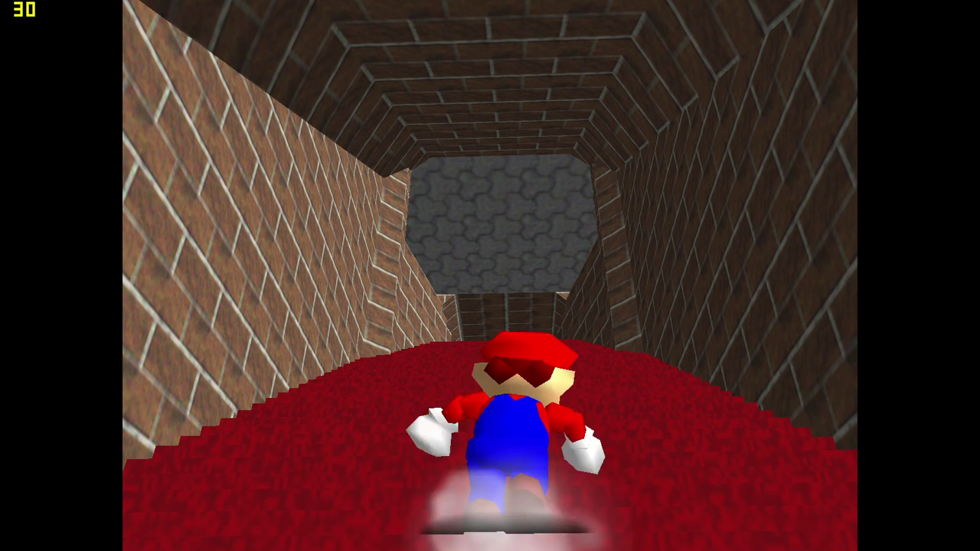
{"action": "key", "text": "Up"}
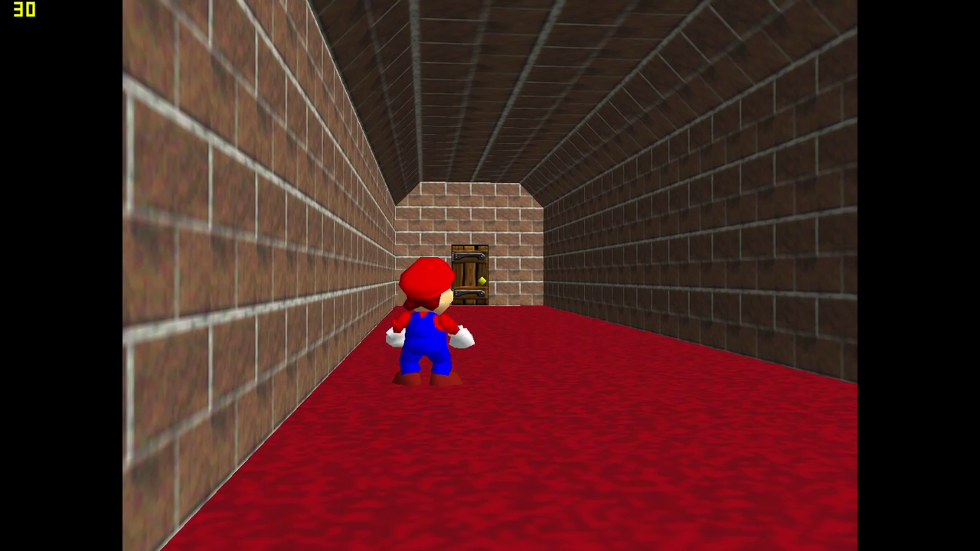
Walk Mario out of the red-carpeted hallway and position him facing down the castle corridor toward the wooden double doors.
{"action": "key", "text": "Down"}
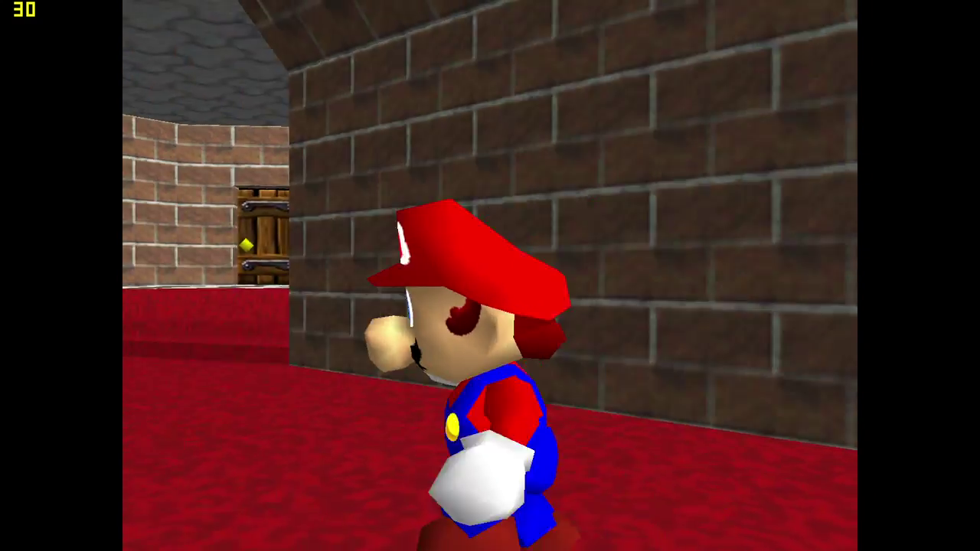
{"action": "key", "text": "Up"}
{"action": "key", "text": "Left"}
{"action": "key", "text": "Up"}
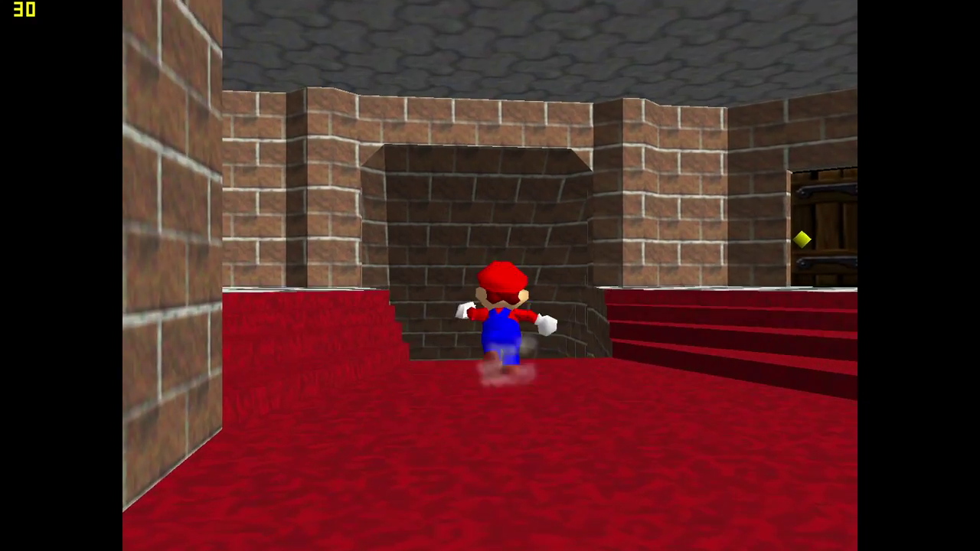
{"action": "key", "text": "w"}
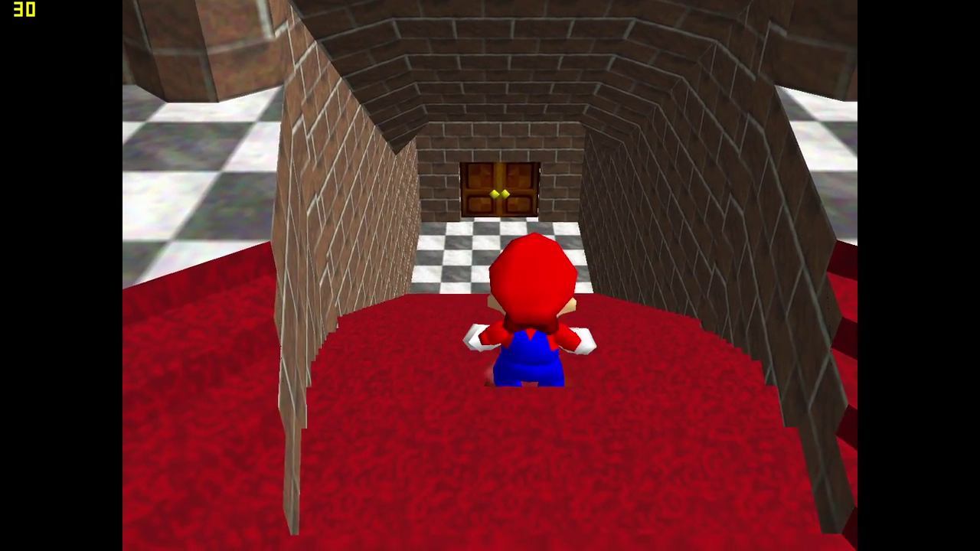
{"action": "key", "text": "w"}
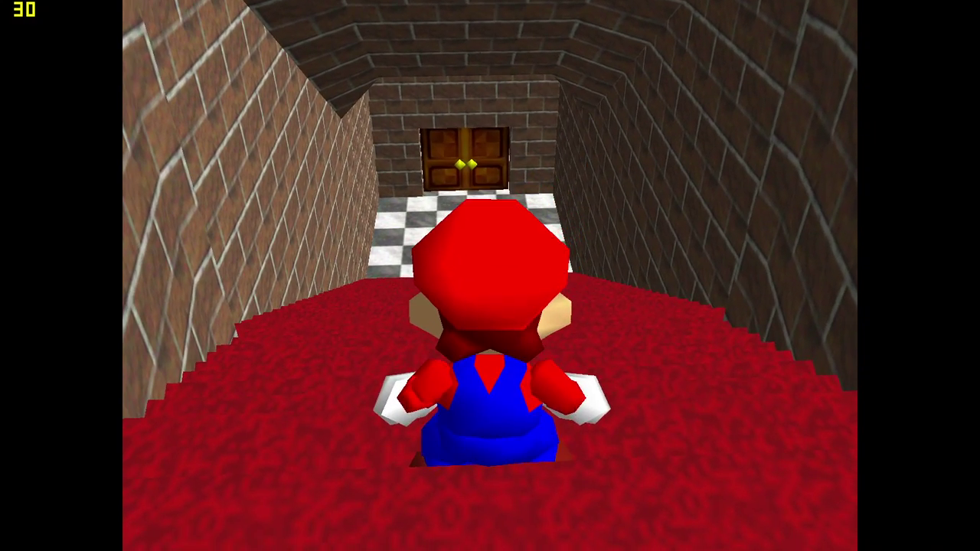
{"action": "key", "text": "w"}
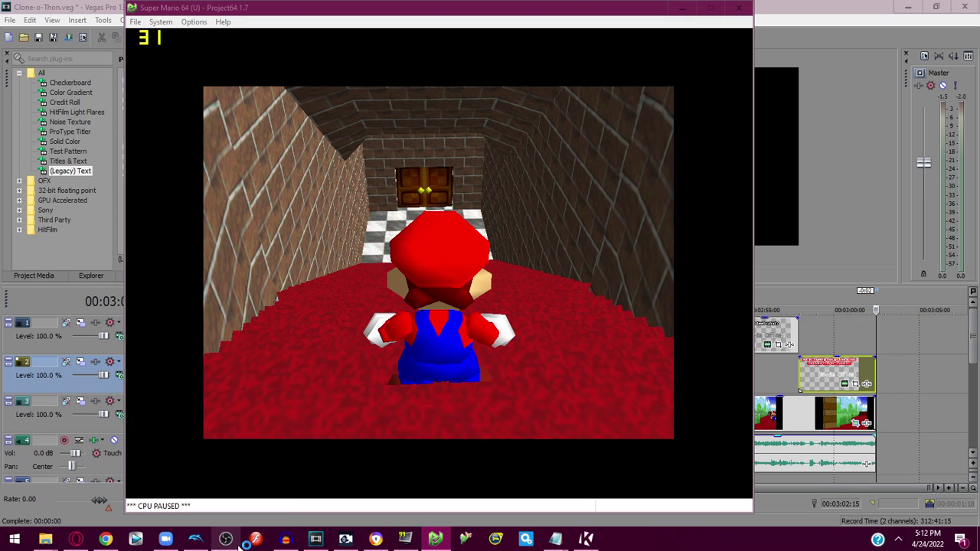
Switch to OBS, bring up Notepad over it and start a new blank document.
{"action": "mouse_move", "coordinate": [230, 536]}
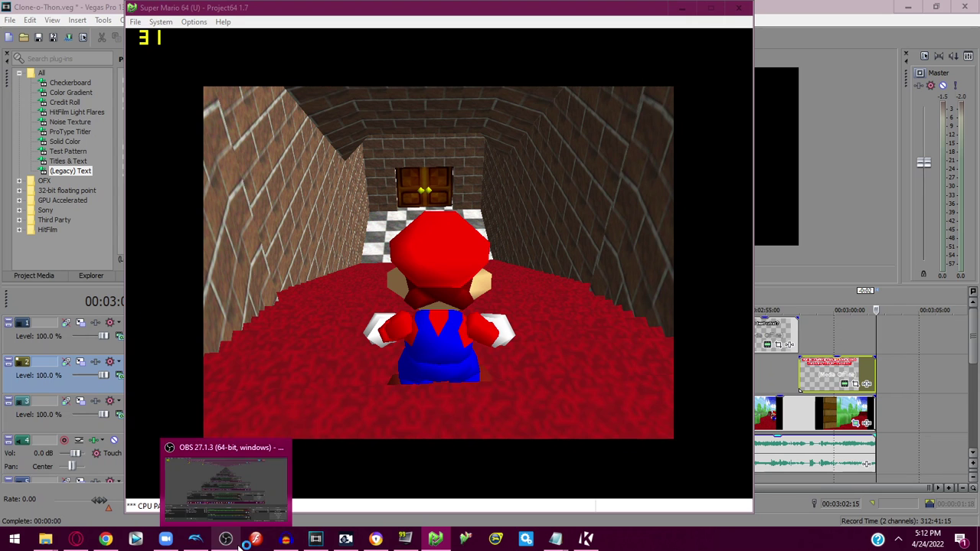
{"action": "left_click", "coordinate": [234, 503]}
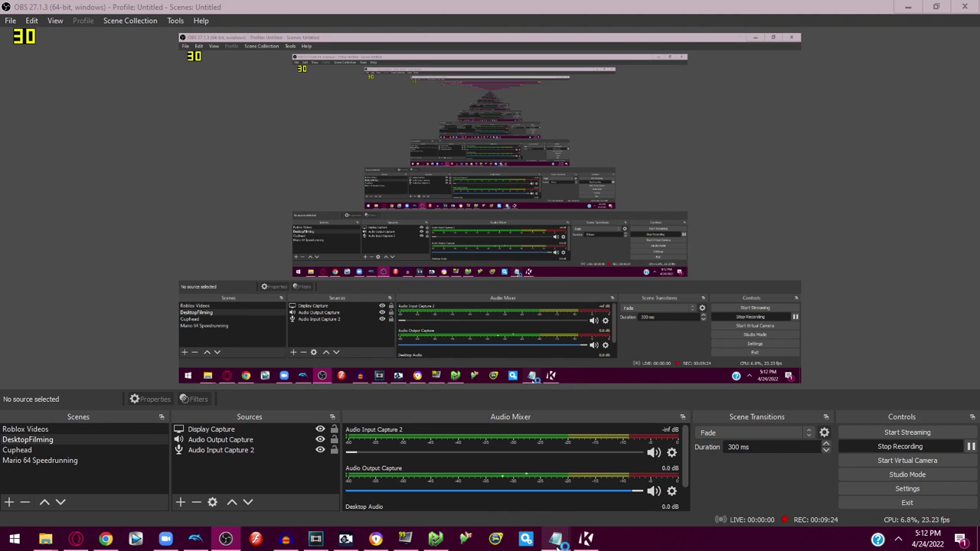
{"action": "mouse_move", "coordinate": [555, 539]}
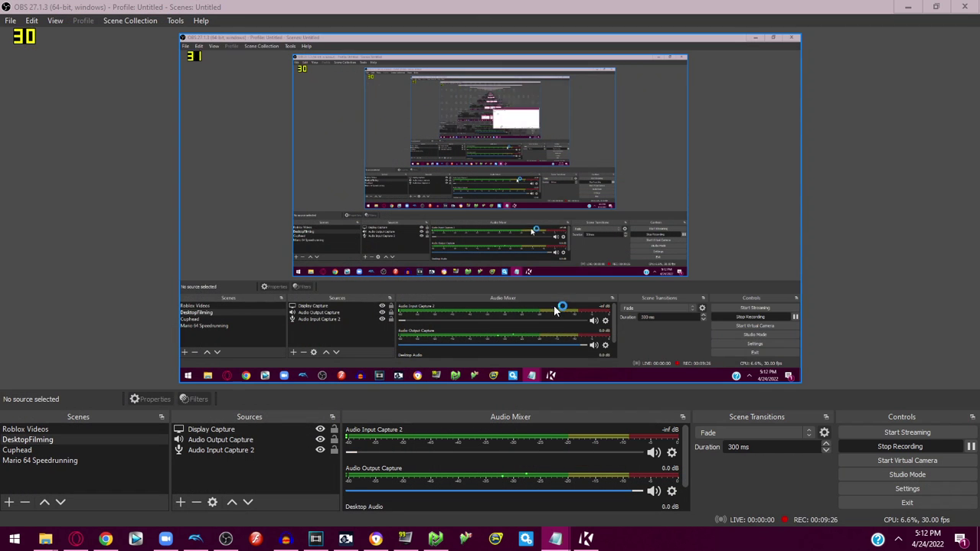
{"action": "left_click", "coordinate": [556, 539]}
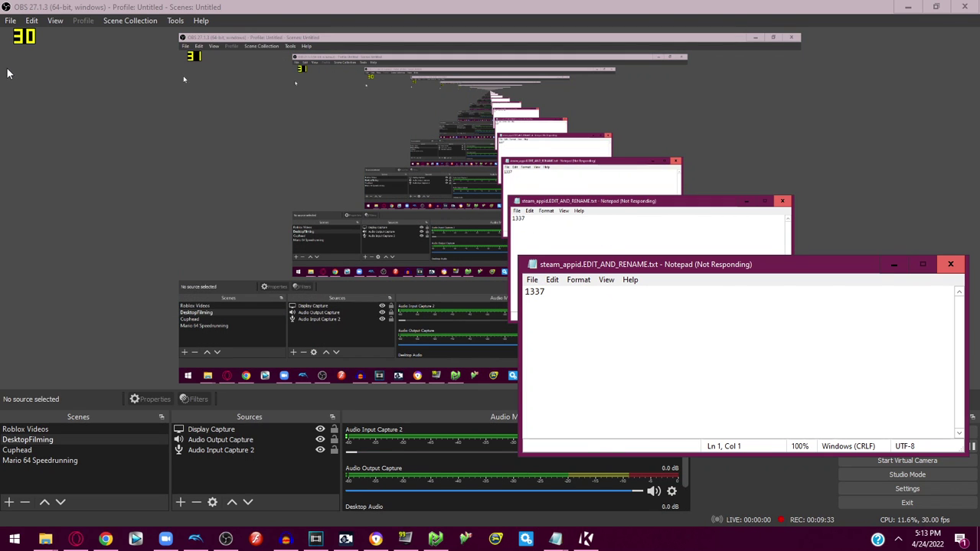
{"action": "left_click", "coordinate": [533, 280]}
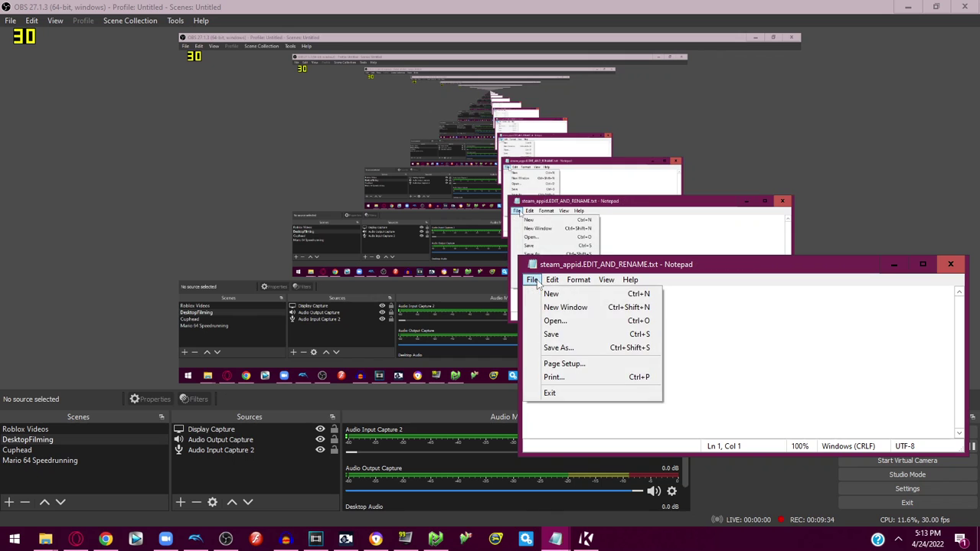
{"action": "left_click", "coordinate": [563, 294]}
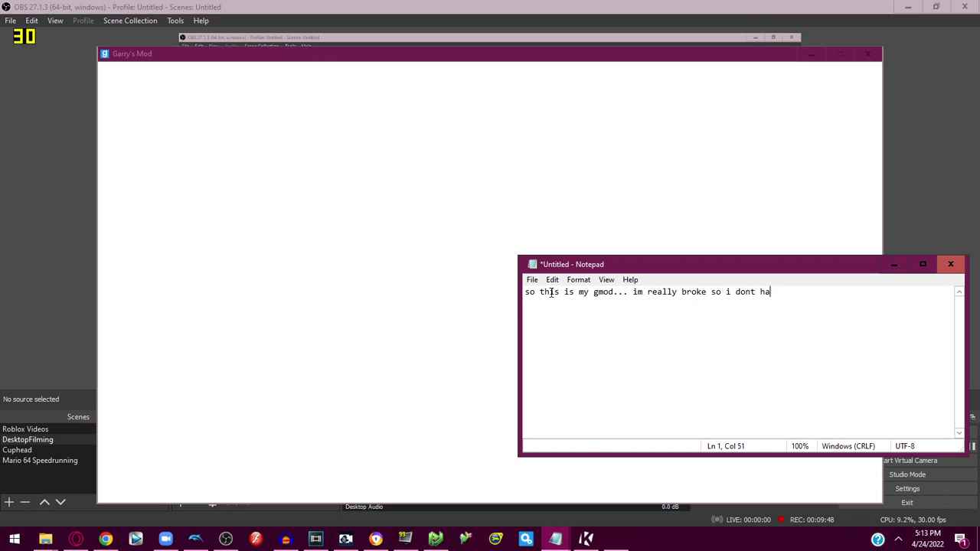
Finish the note "so this is my gmod... im really broke so i dont have the official! x", then erase it and start over.
{"action": "type", "text": "ve the official! x"}
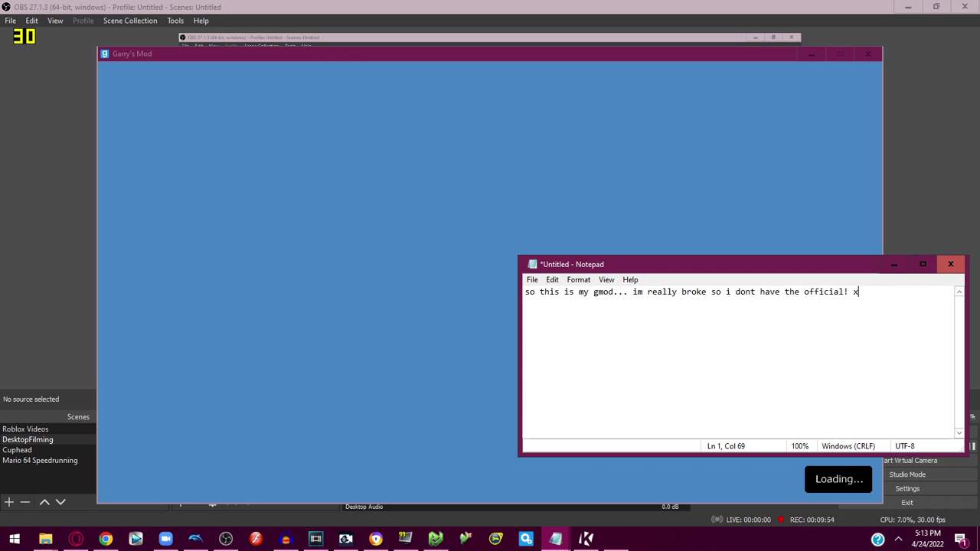
{"action": "key", "text": "ctrl+a"}
{"action": "key", "text": "BackSpace"}
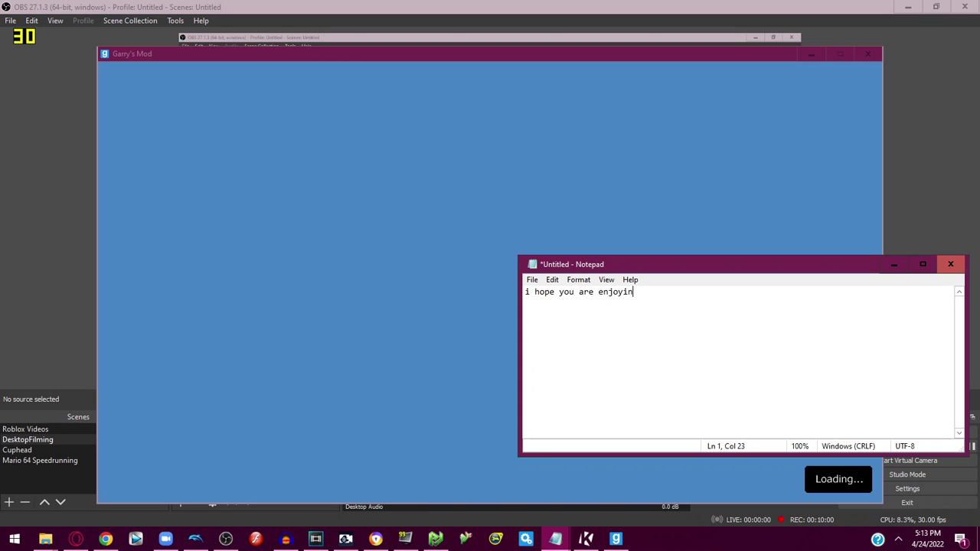
{"action": "key", "text": "ctrl+a"}
{"action": "type", "text": "\\"}
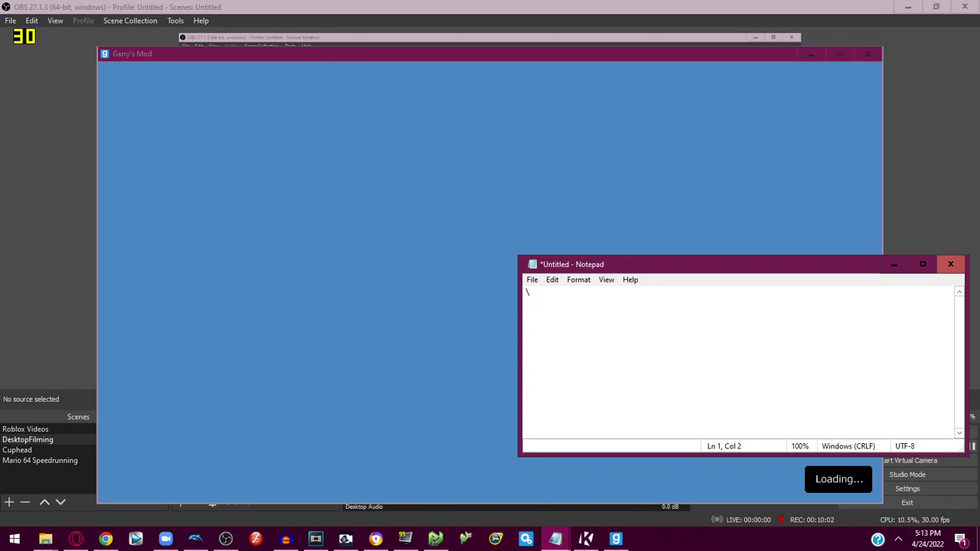
Put Notepad away, switch to Vegas Pro and save the Clone-o-Thon project.
{"action": "left_click", "coordinate": [894, 264]}
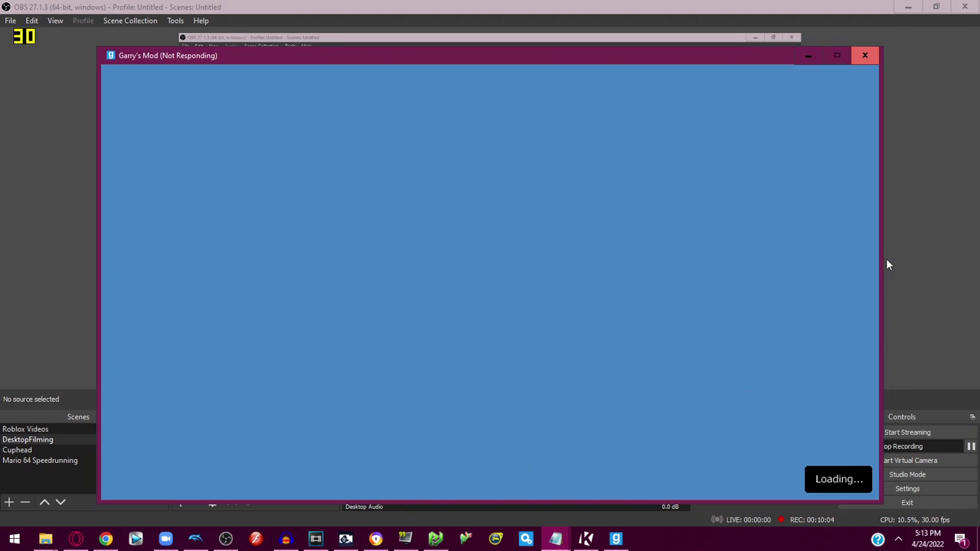
{"action": "left_click", "coordinate": [2, 248]}
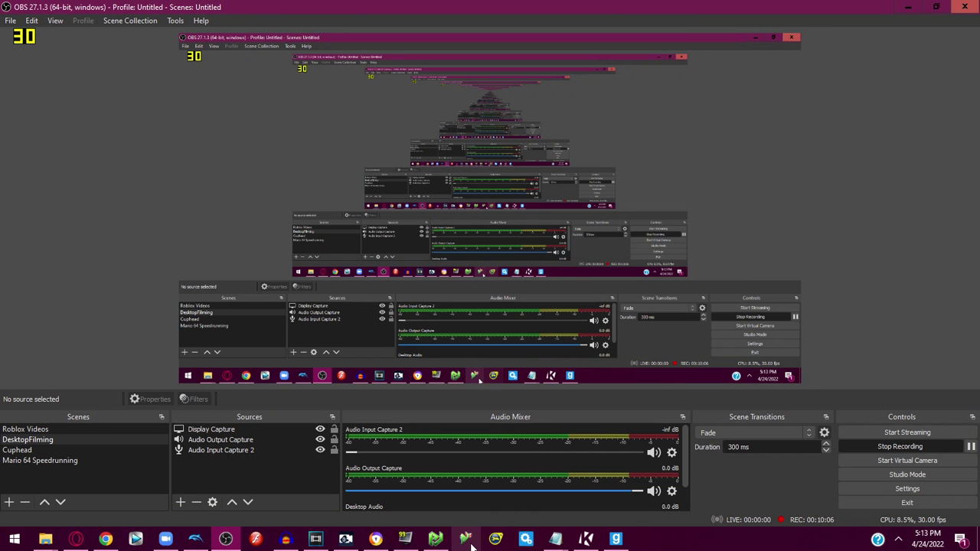
{"action": "mouse_move", "coordinate": [315, 538]}
{"action": "left_click", "coordinate": [342, 488]}
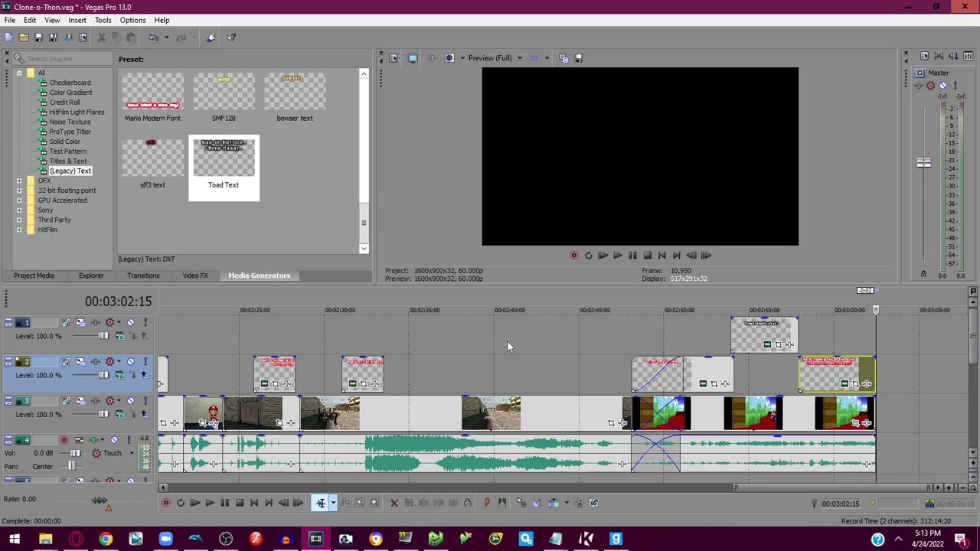
{"action": "key", "text": "ctrl+s"}
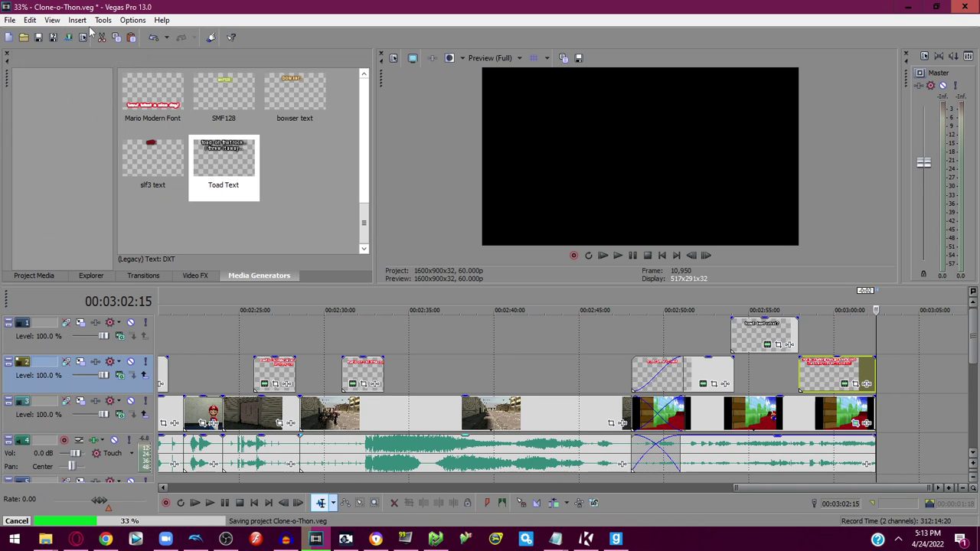
Play back the castle scene from just before its first Mario title, then park the cursor at 00:03:02:13.
{"action": "left_click_drag", "start_coordinate": [875, 337], "coordinate": [619, 329]}
{"action": "left_click", "coordinate": [623, 258]}
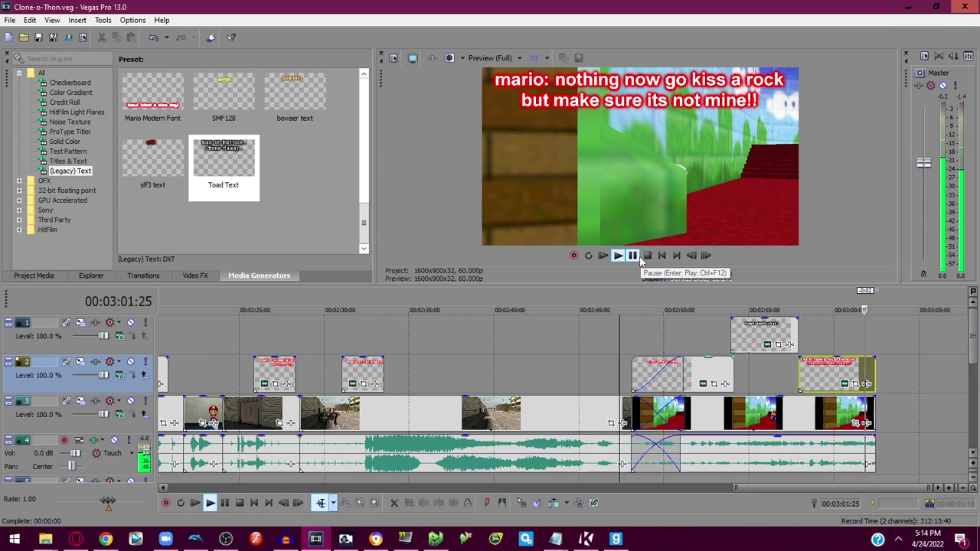
{"action": "left_click", "coordinate": [640, 262]}
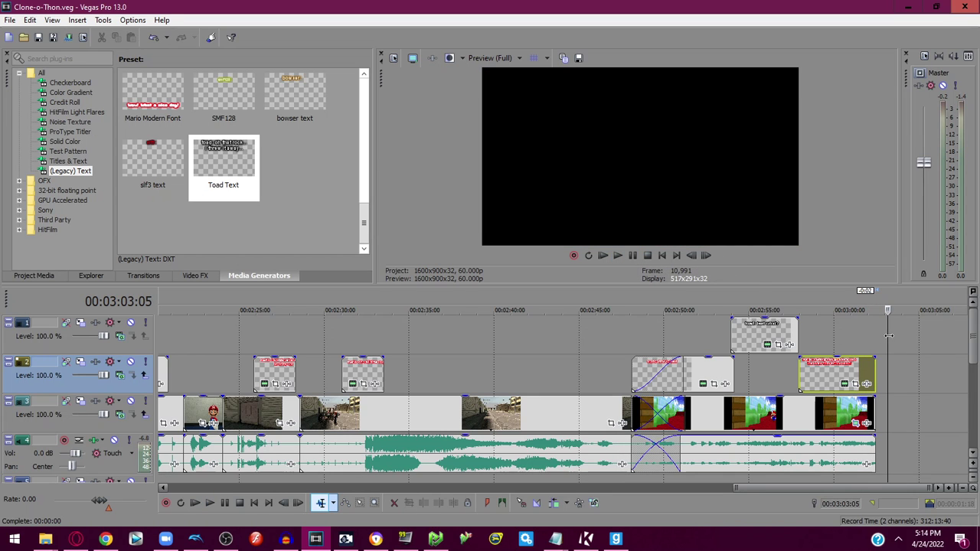
{"action": "mouse_move", "coordinate": [888, 335]}
{"action": "left_mouse_down"}
{"action": "mouse_move", "coordinate": [803, 337]}
{"action": "mouse_move", "coordinate": [869, 338]}
{"action": "left_mouse_up"}
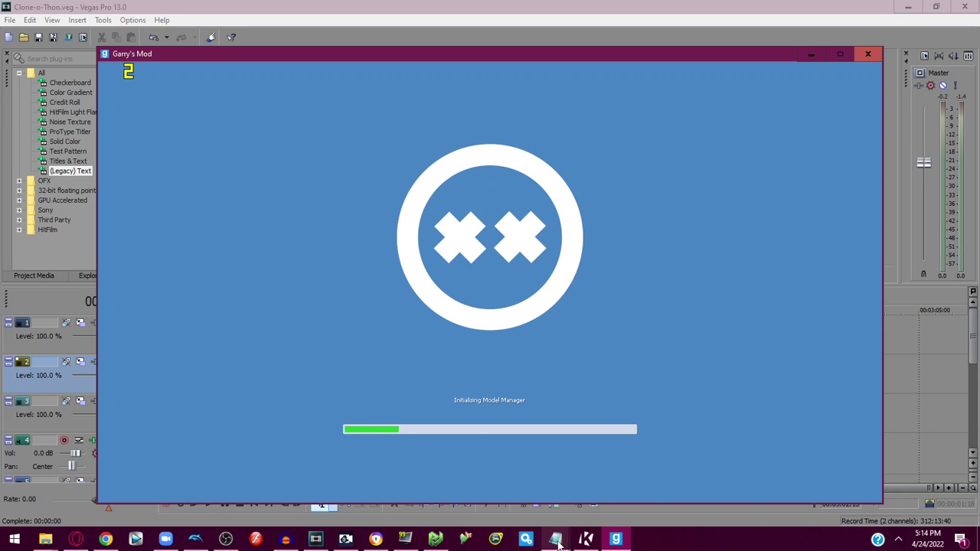
Write "i love the guys at facepunch xd" in Notepad, clear it and return to the Garry's Mod window.
{"action": "mouse_move", "coordinate": [555, 539]}
{"action": "left_click", "coordinate": [688, 494]}
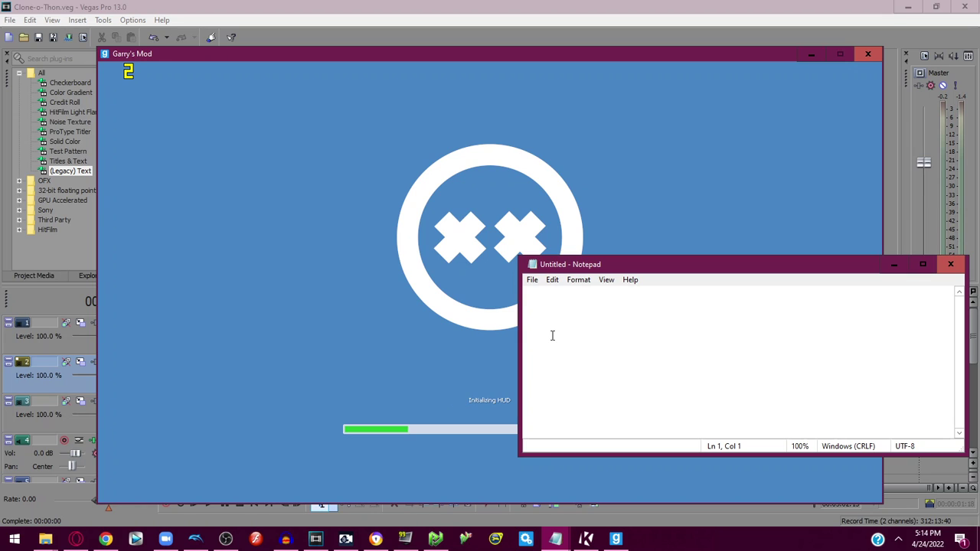
{"action": "type", "text": "i love the guys at facepunch xd"}
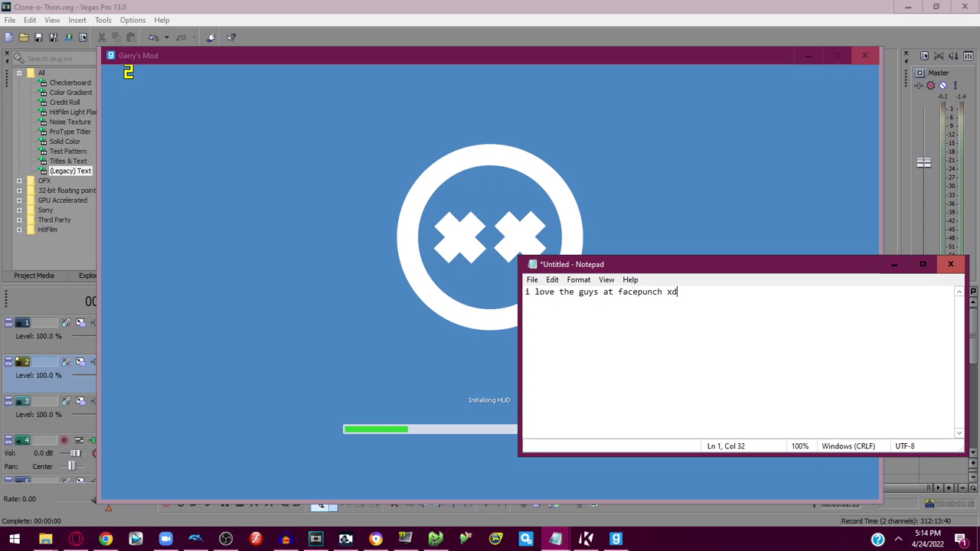
{"action": "key", "text": "ctrl+a"}
{"action": "key", "text": "BackSpace"}
{"action": "left_click", "coordinate": [387, 205]}
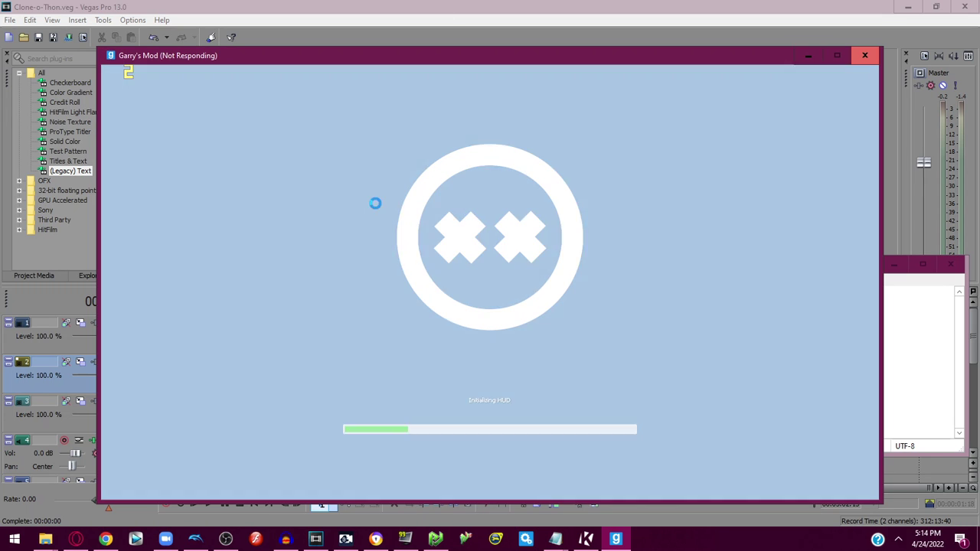
Write "wait..." in Notepad, then minimize and restore its window while Garry's Mod loads.
{"action": "left_click", "coordinate": [906, 384]}
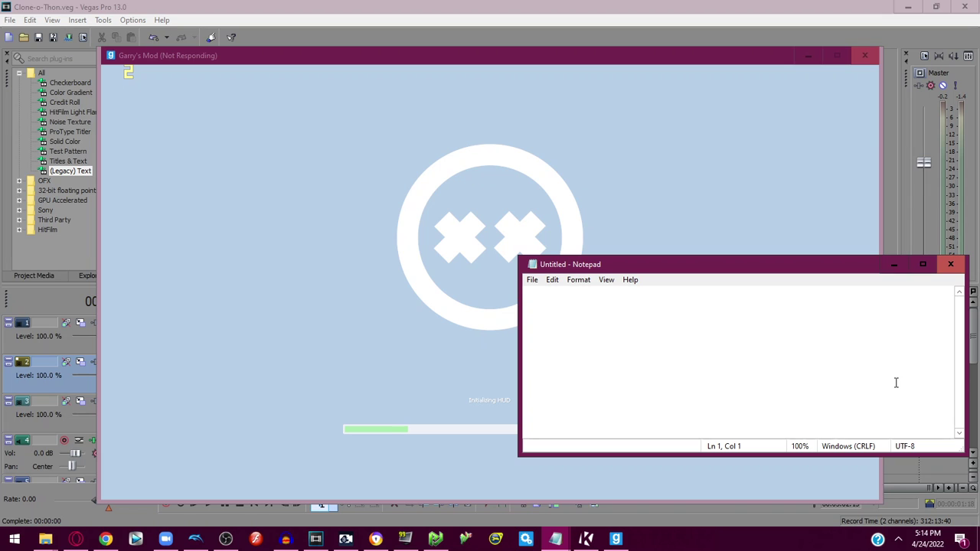
{"action": "type", "text": "uh-"}
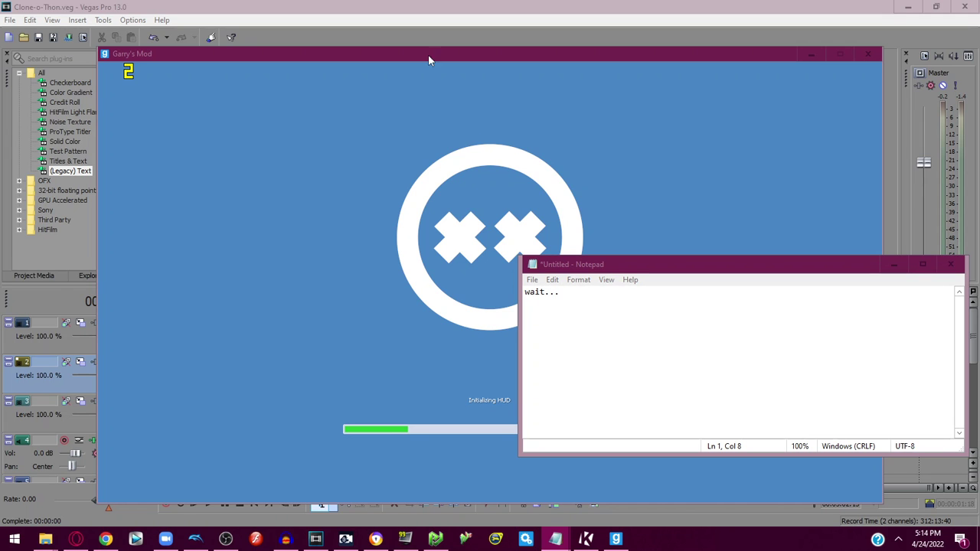
{"action": "left_click", "coordinate": [892, 267]}
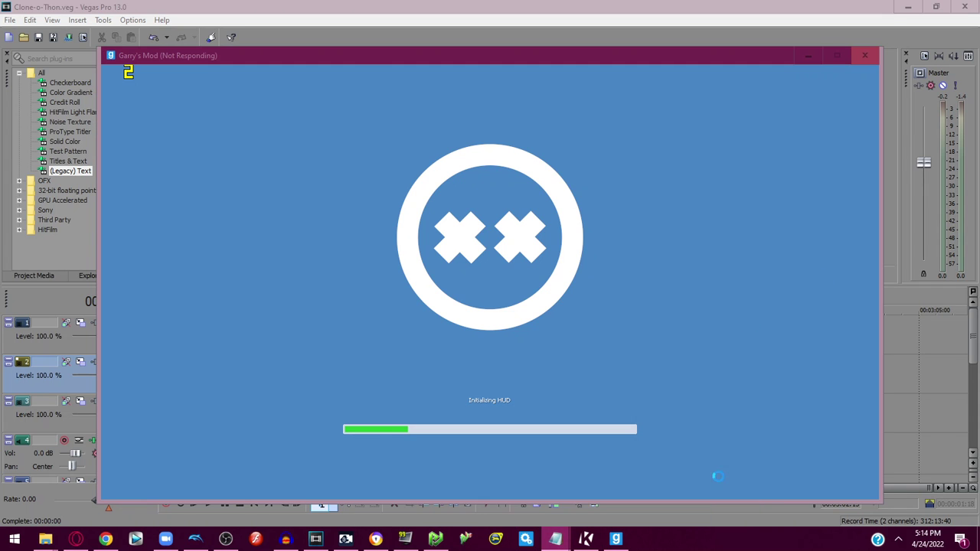
{"action": "left_click", "coordinate": [557, 539]}
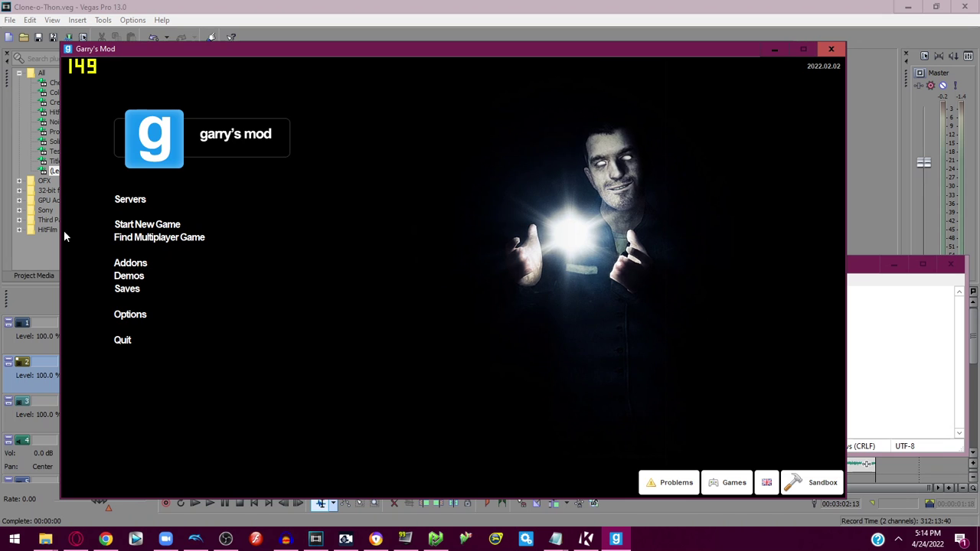
Start a new single-player Garry's Mod game on the Sandbox map gm_peachs_castle.
{"action": "left_click", "coordinate": [132, 228]}
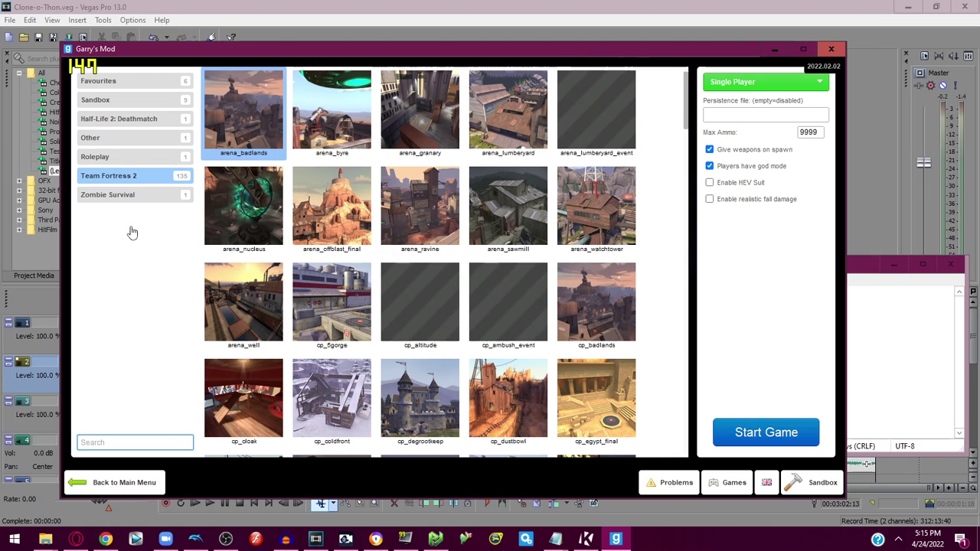
{"action": "left_click", "coordinate": [147, 105]}
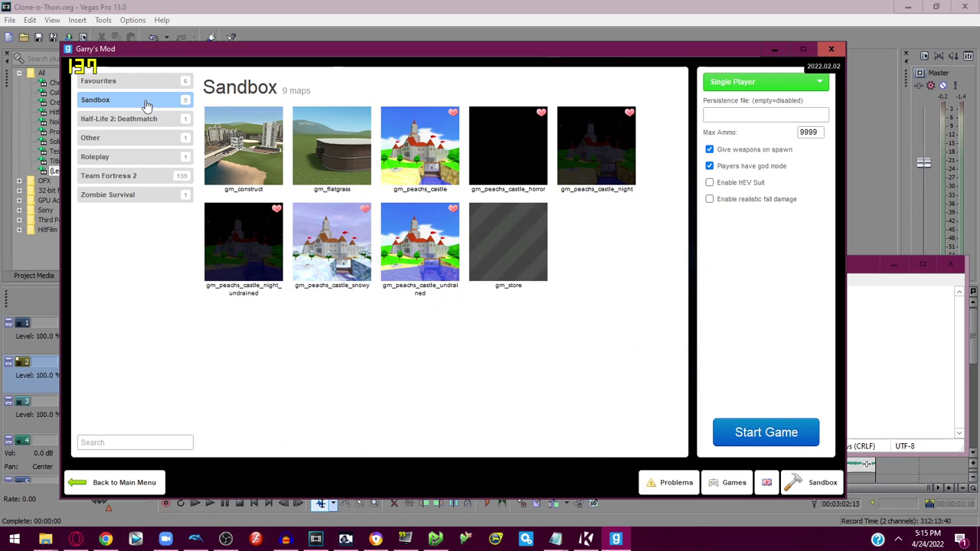
{"action": "left_click", "coordinate": [433, 162]}
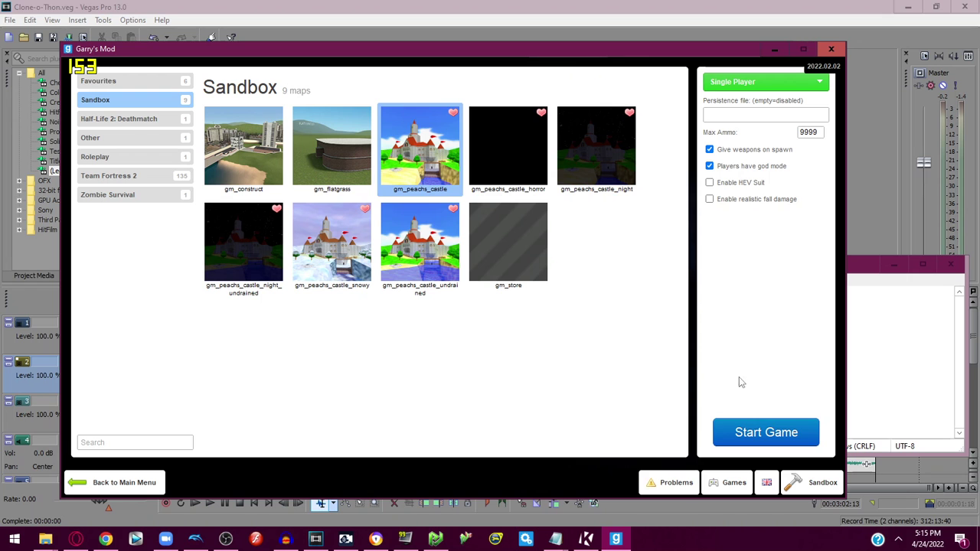
{"action": "left_click", "coordinate": [761, 423]}
Write "ill pause here.." in Notepad and switch to the OBS recording controls.
{"action": "left_click", "coordinate": [898, 317]}
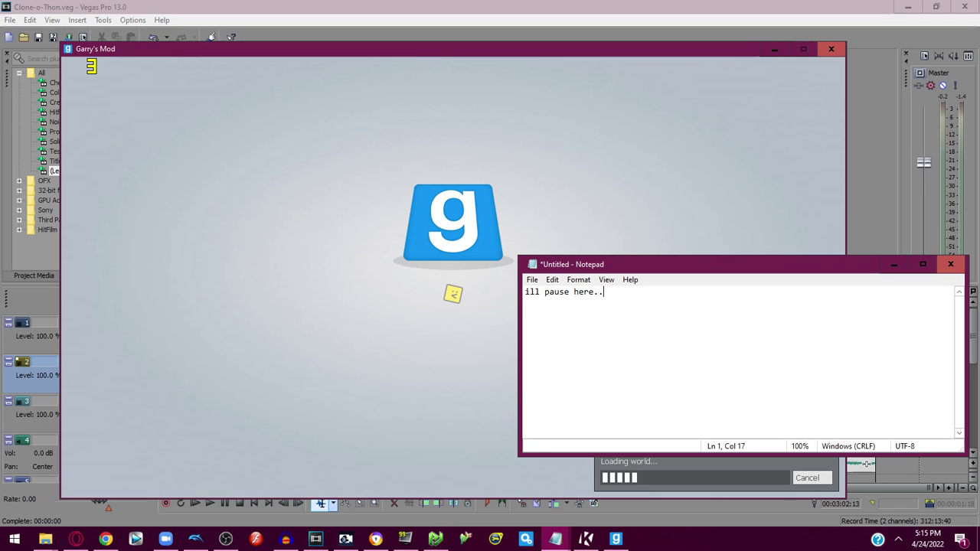
{"action": "left_click", "coordinate": [225, 539]}
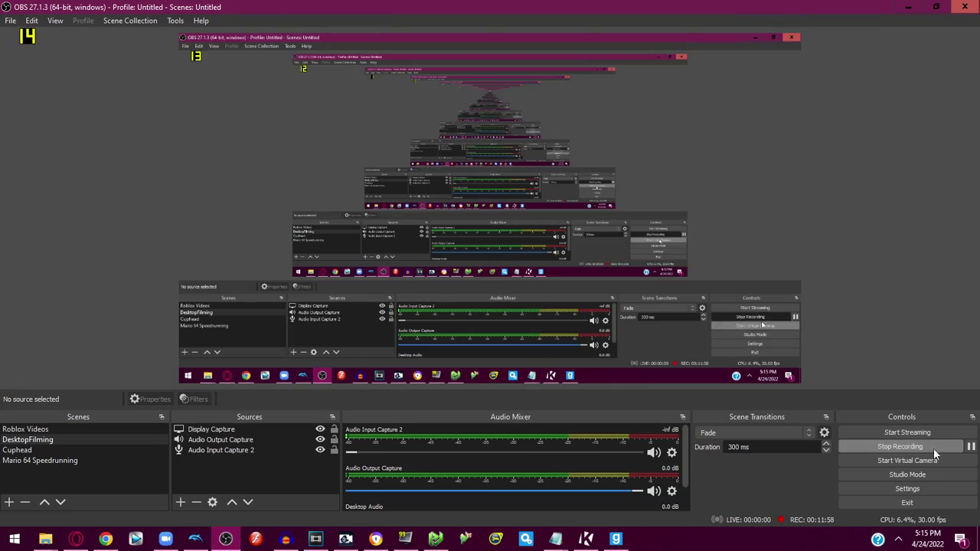
Return to Garry's Mod, resume the game and walk across the grounds toward Peach's castle.
{"action": "left_click", "coordinate": [616, 539]}
{"action": "key", "text": "Escape"}
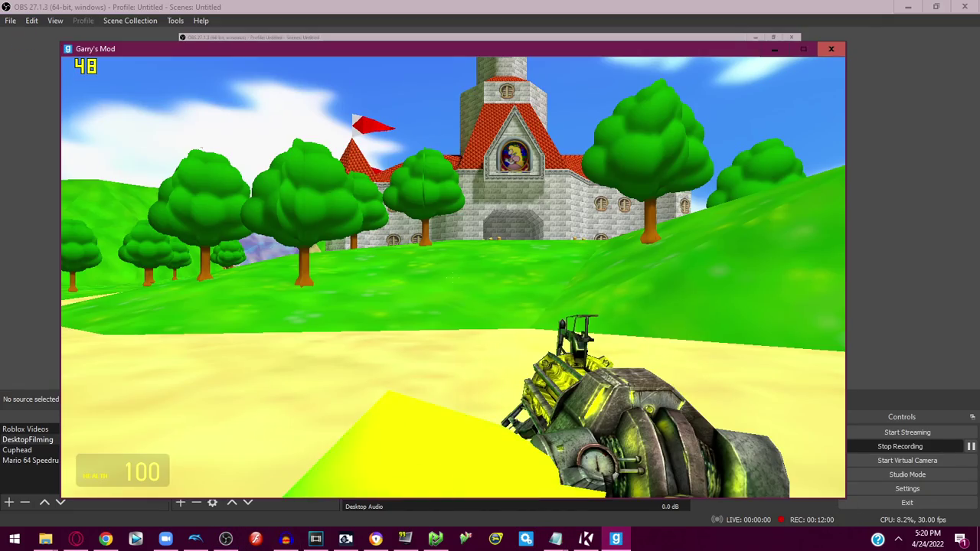
{"action": "key", "text": "w"}
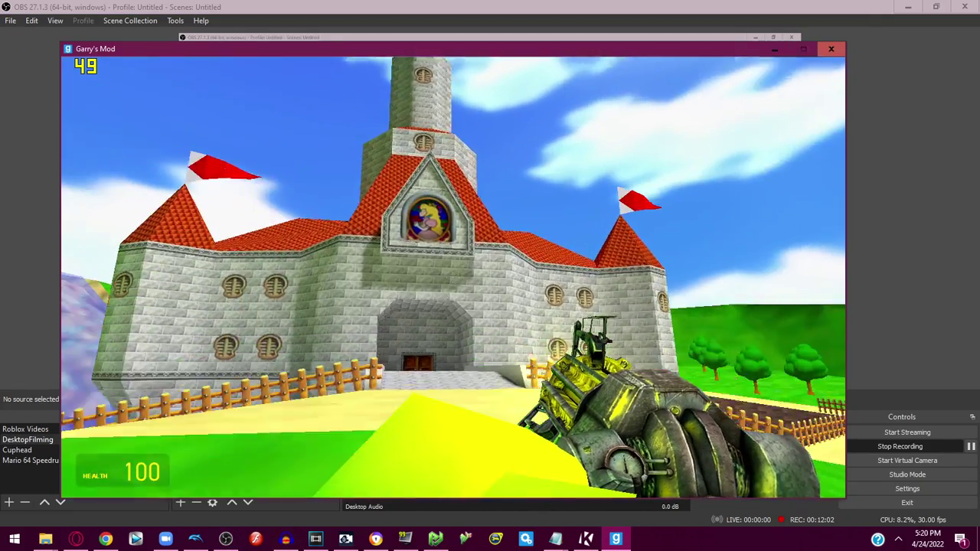
Fly through the castle interior to the keyhole door at the foot of the red-carpeted basement stairs.
{"action": "key", "text": "w"}
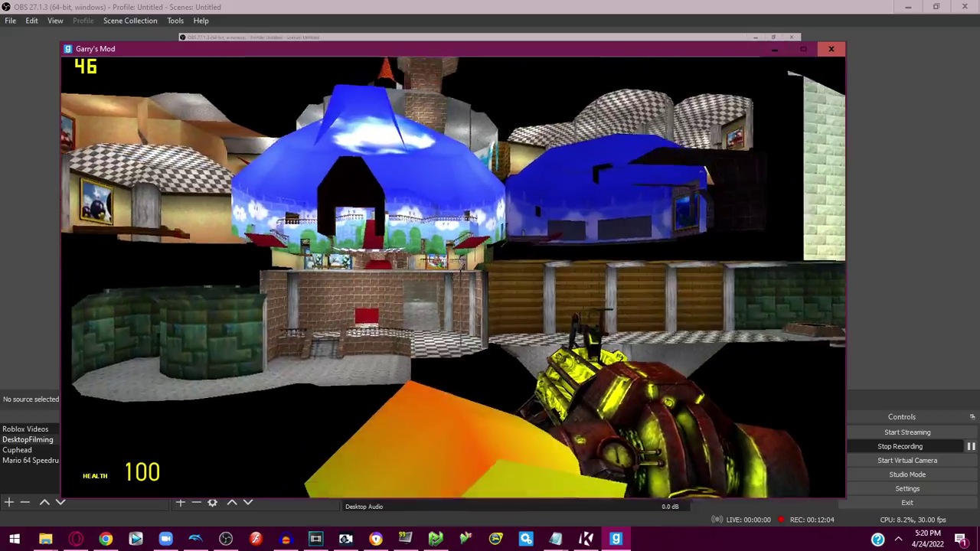
{"action": "key", "text": "w"}
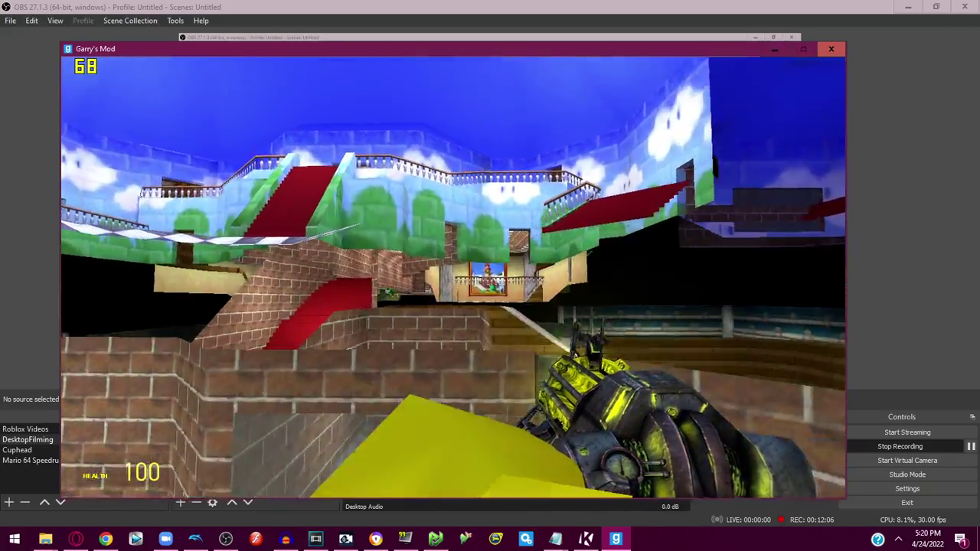
{"action": "key", "text": "w"}
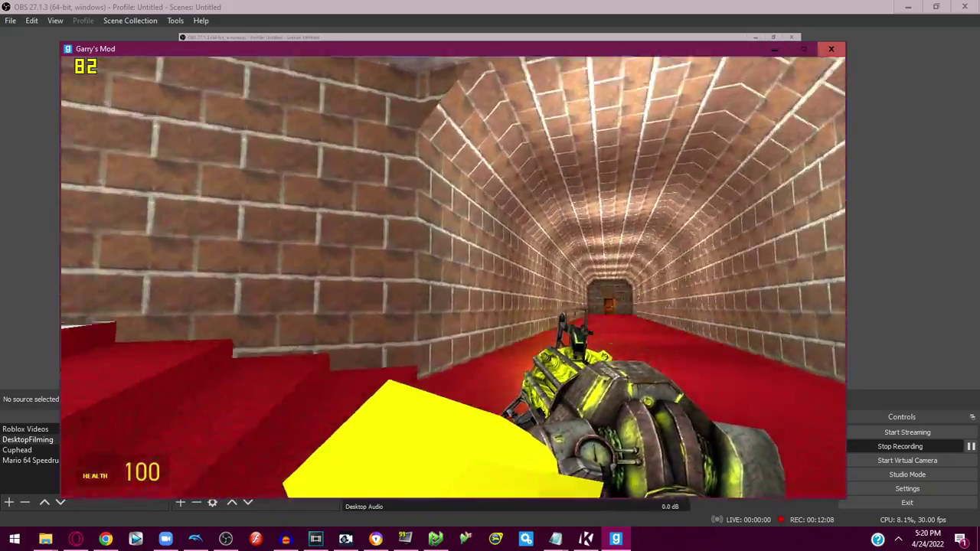
{"action": "key", "text": "w"}
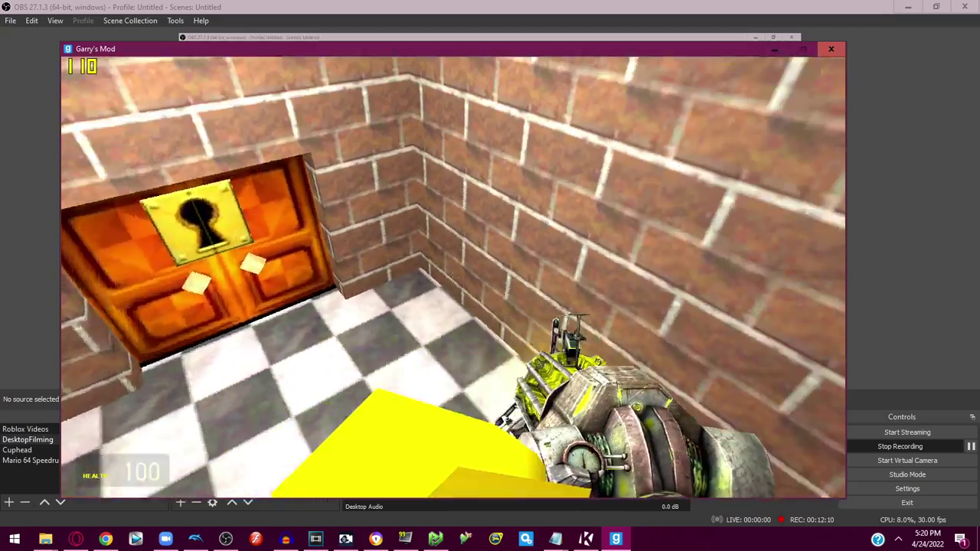
{"action": "key", "text": "w"}
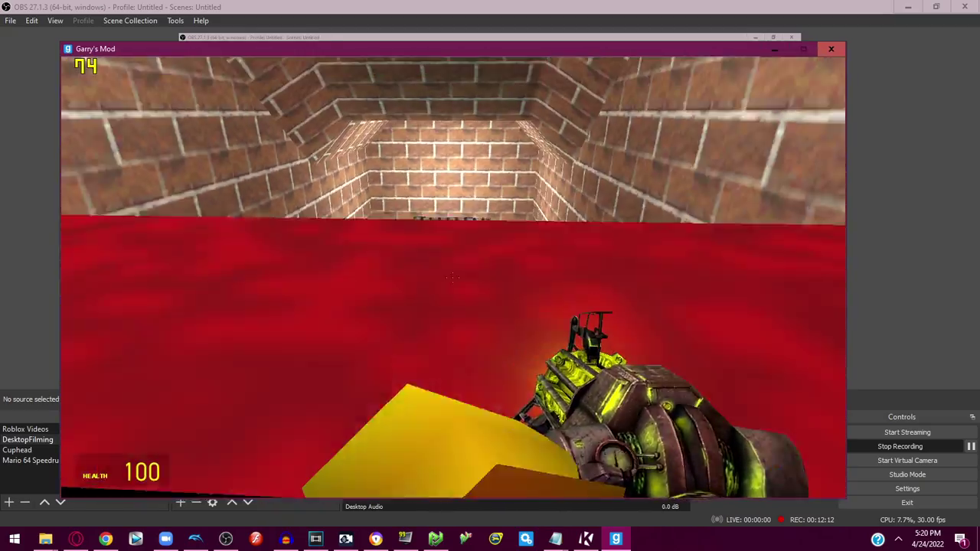
{"action": "key", "text": "s"}
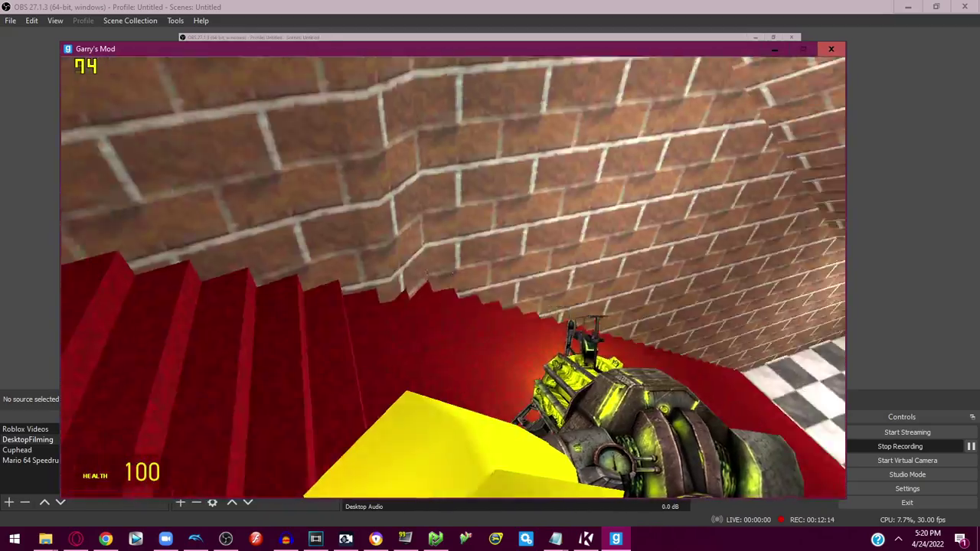
{"action": "key", "text": "w"}
{"action": "key", "text": "w"}
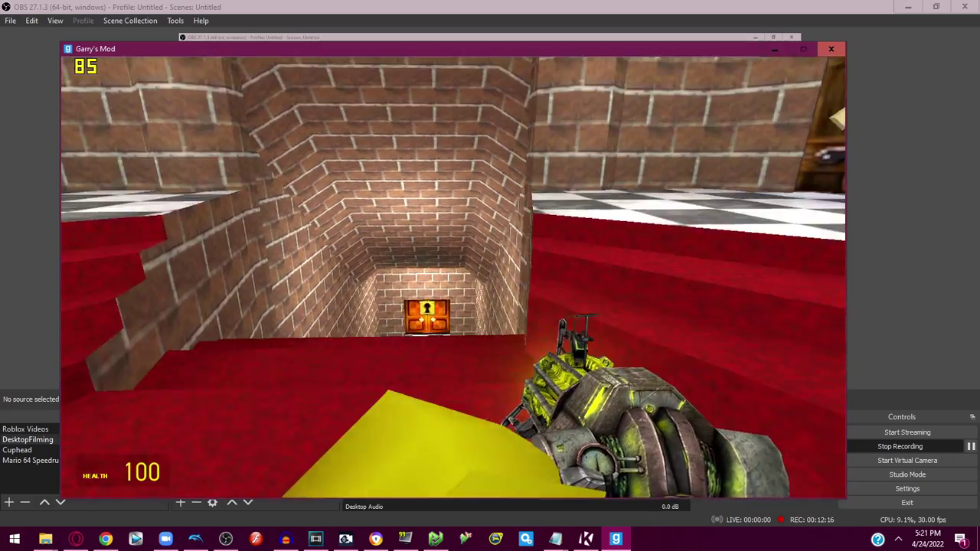
{"action": "key", "text": "w"}
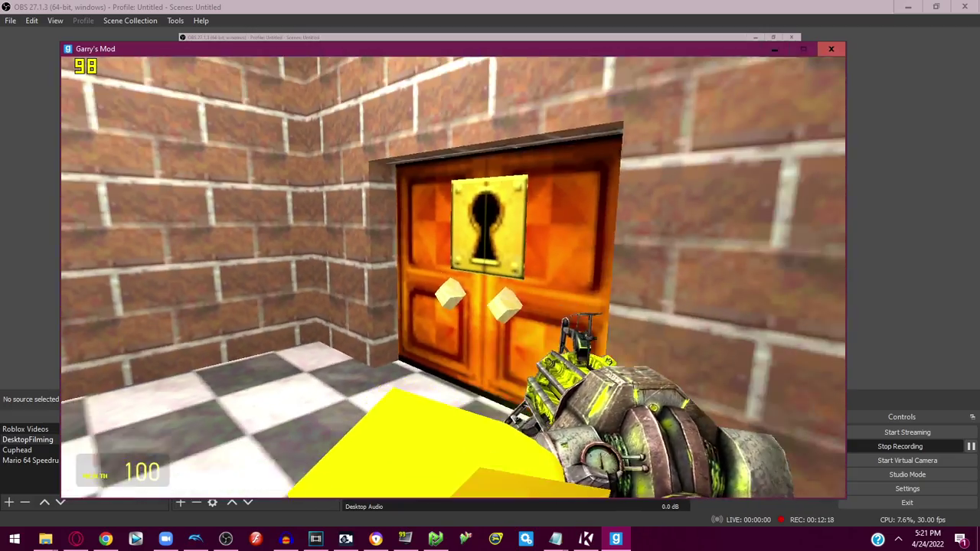
Equip the tool gun with the Camera tool and place a camera facing the keyhole door from the stairs.
{"action": "key", "text": "s"}
{"action": "scroll", "coordinate": [453, 277], "scroll_direction": "up", "scroll_amount": 1}
{"action": "left_click", "coordinate": [453, 277]}
{"action": "key", "text": "q"}
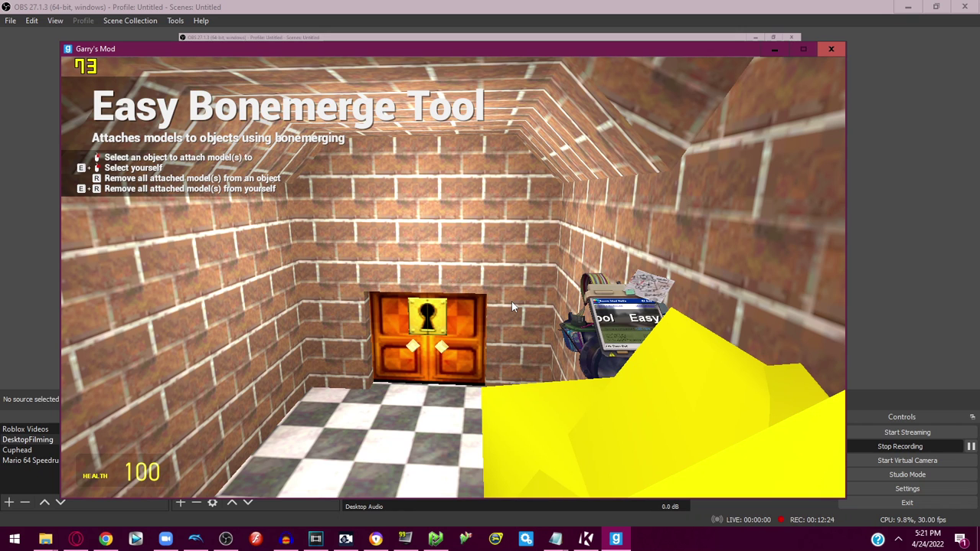
{"action": "key", "text": "q"}
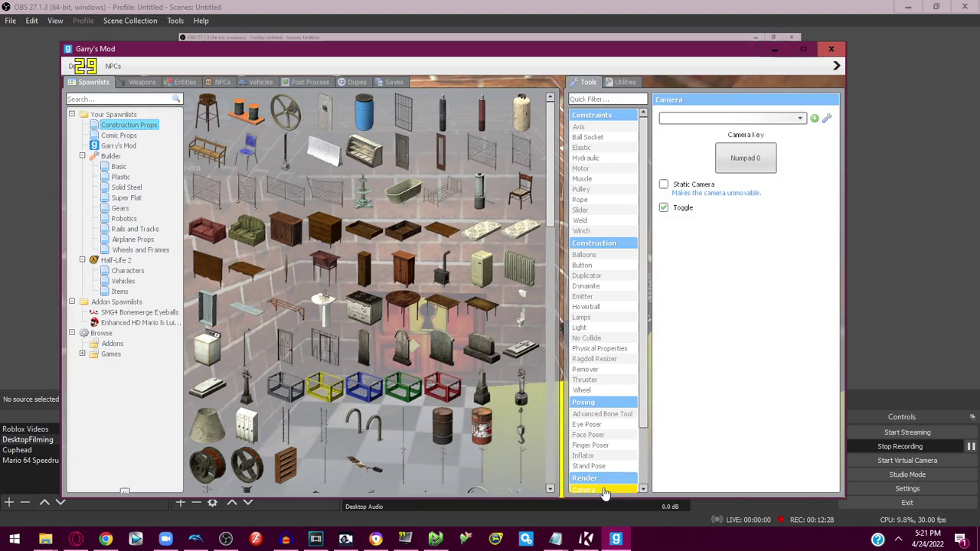
{"action": "key", "text": "q"}
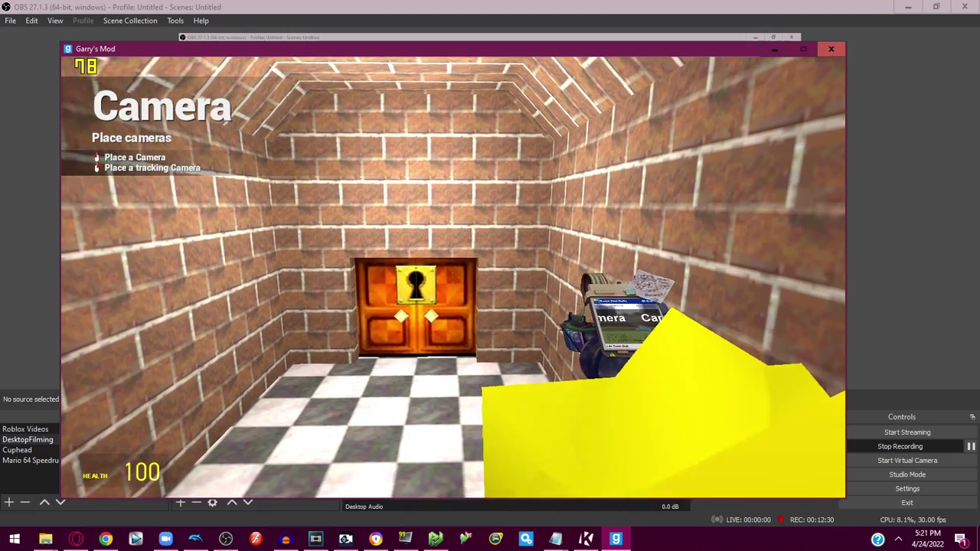
{"action": "key", "text": "s"}
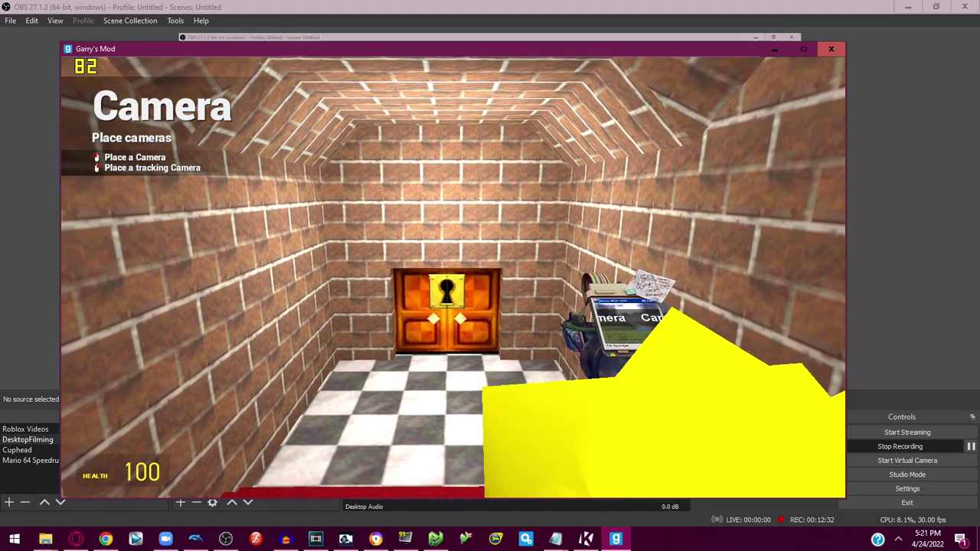
{"action": "left_click", "coordinate": [453, 277]}
{"action": "key", "text": "s"}
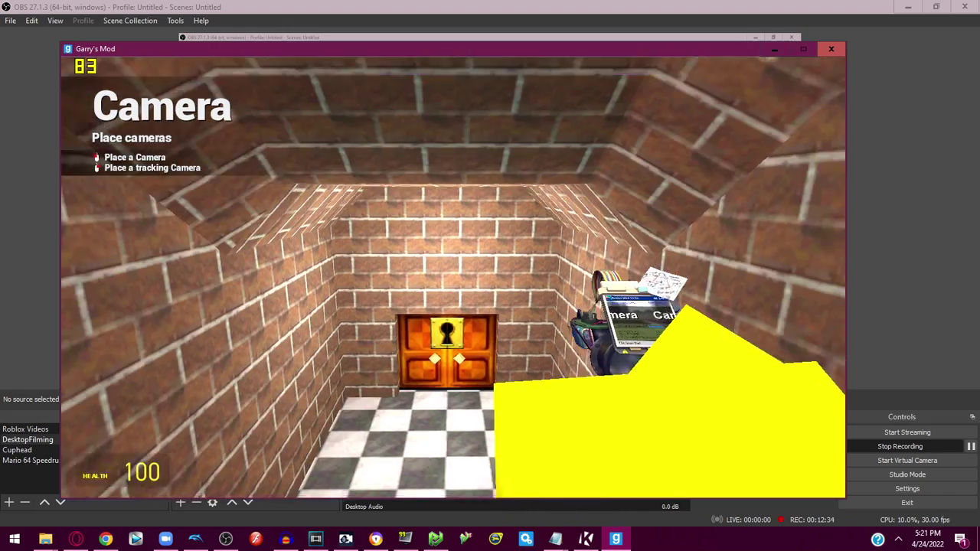
{"action": "key", "text": "s"}
Switch to the Weld tool and preview the keyhole door shot through the handheld camera.
{"action": "key", "text": "q"}
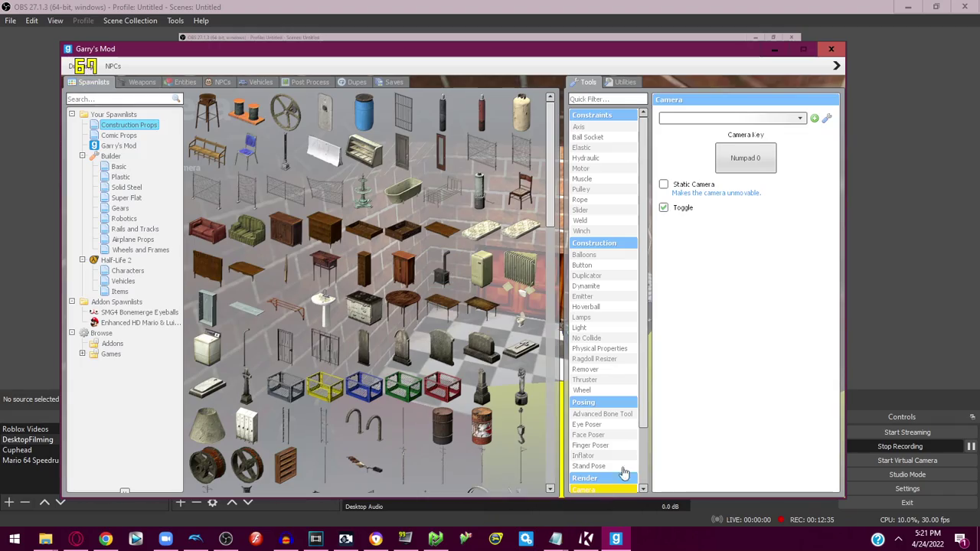
{"action": "left_click", "coordinate": [580, 221]}
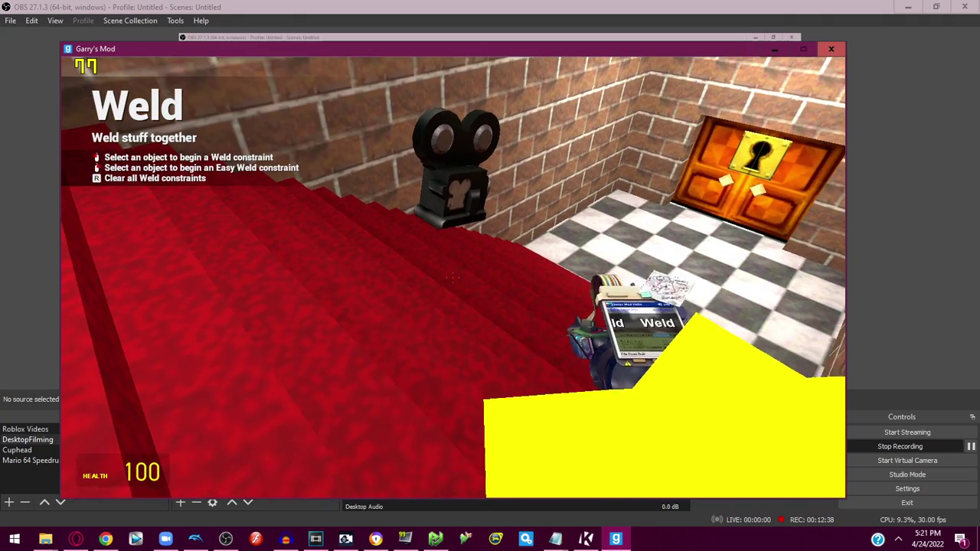
{"action": "key", "text": "s"}
{"action": "scroll", "coordinate": [453, 277], "scroll_direction": "up", "scroll_amount": 1}
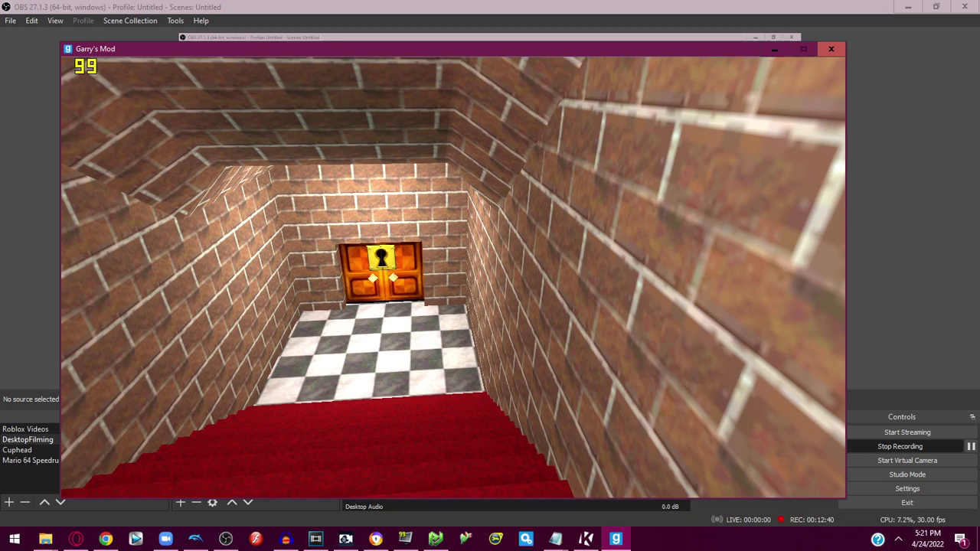
{"action": "key", "text": "w"}
{"action": "key", "text": "s"}
{"action": "scroll", "coordinate": [454, 277], "scroll_direction": "down", "scroll_amount": 1}
{"action": "left_click", "coordinate": [453, 277]}
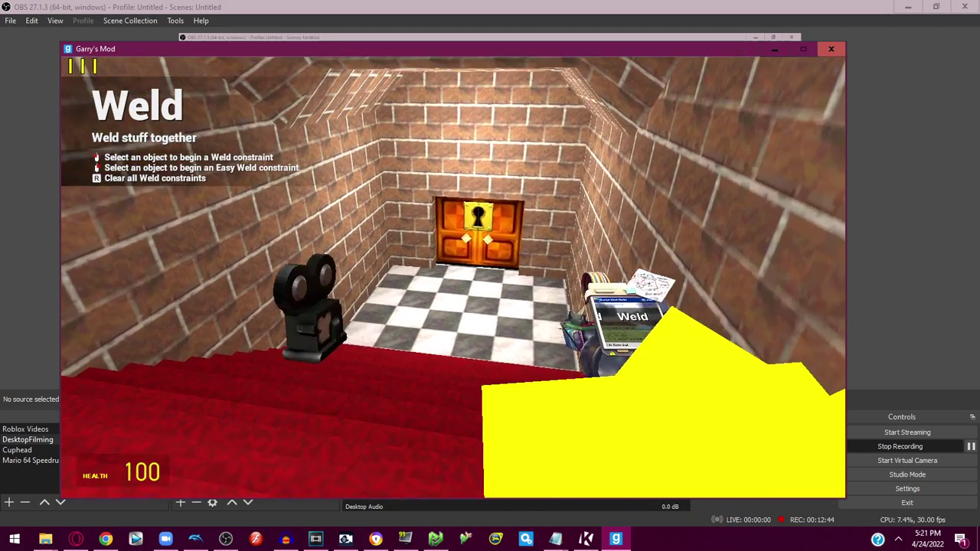
Reselect the Camera tool and place a camera closer to the keyhole door.
{"action": "key", "text": "q"}
{"action": "left_click", "coordinate": [597, 490]}
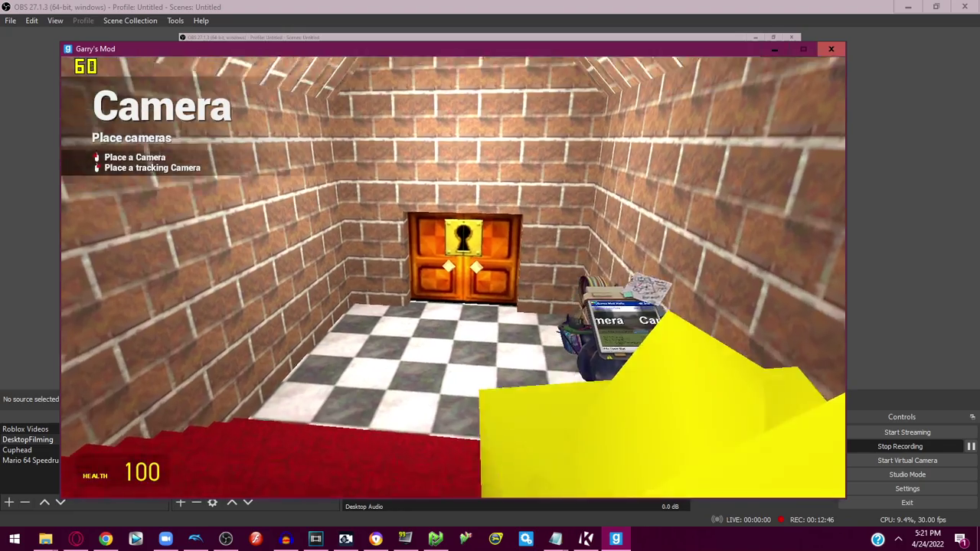
{"action": "key", "text": "w"}
{"action": "key", "text": "w"}
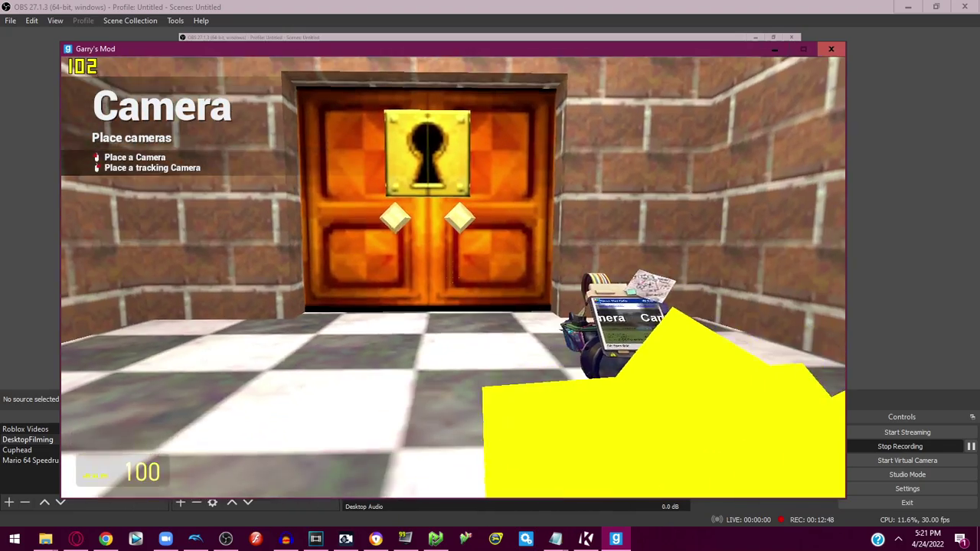
{"action": "key", "text": "s"}
{"action": "left_click", "coordinate": [453, 277]}
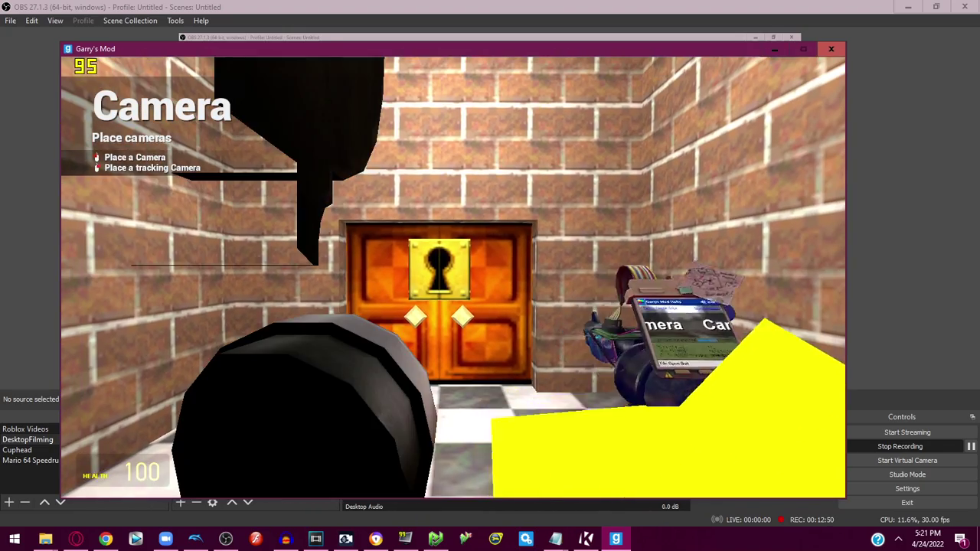
Equip the handheld camera and check the keyhole door framing through the placed camera's view.
{"action": "key", "text": "s"}
{"action": "scroll", "coordinate": [453, 277], "scroll_direction": "up", "scroll_amount": 1}
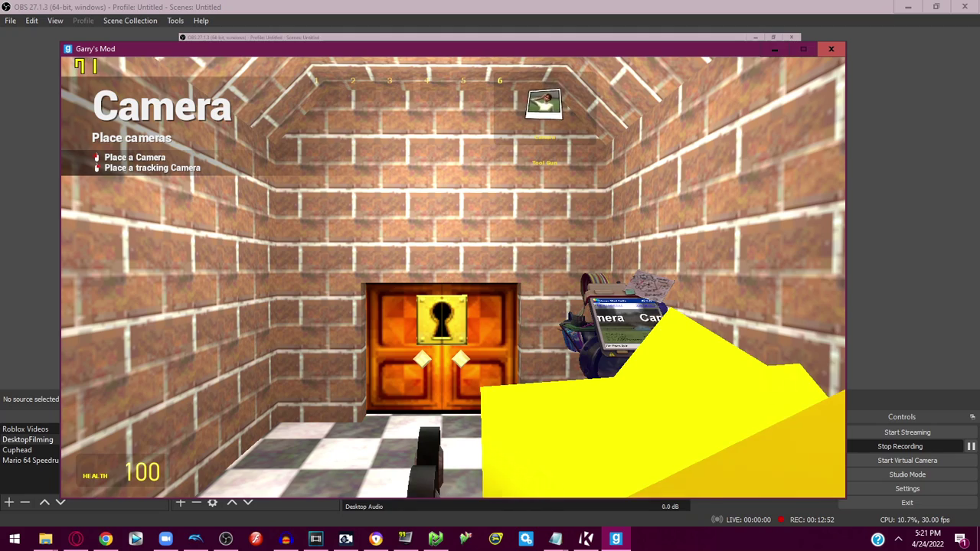
{"action": "left_click", "coordinate": [453, 277]}
{"action": "key", "text": "w"}
{"action": "key", "text": "ctrl"}
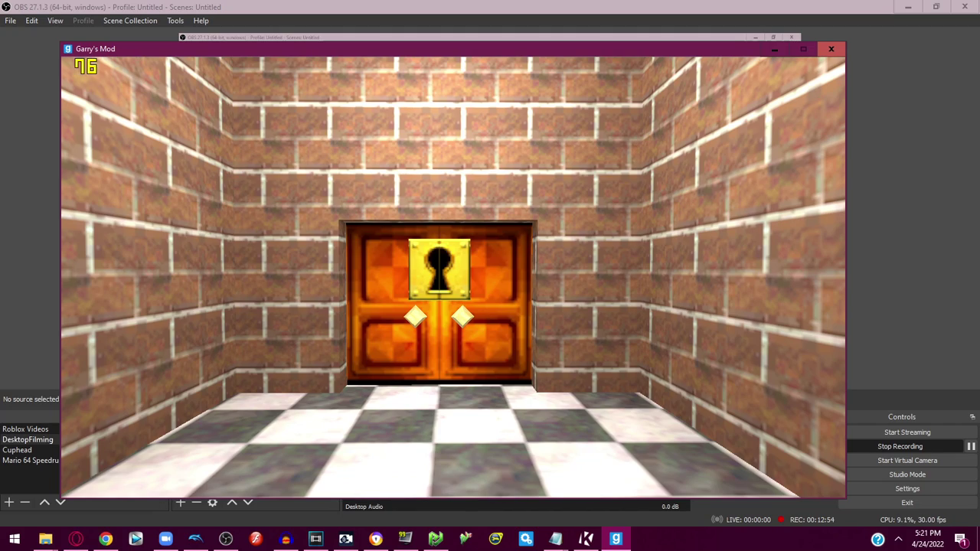
{"action": "key", "text": "s"}
{"action": "key", "text": "w"}
Equip the physics gun, browse the spawnlists and spawn the black sphere with the red top from Construction Props.
{"action": "scroll", "coordinate": [453, 277], "scroll_direction": "down", "scroll_amount": 1}
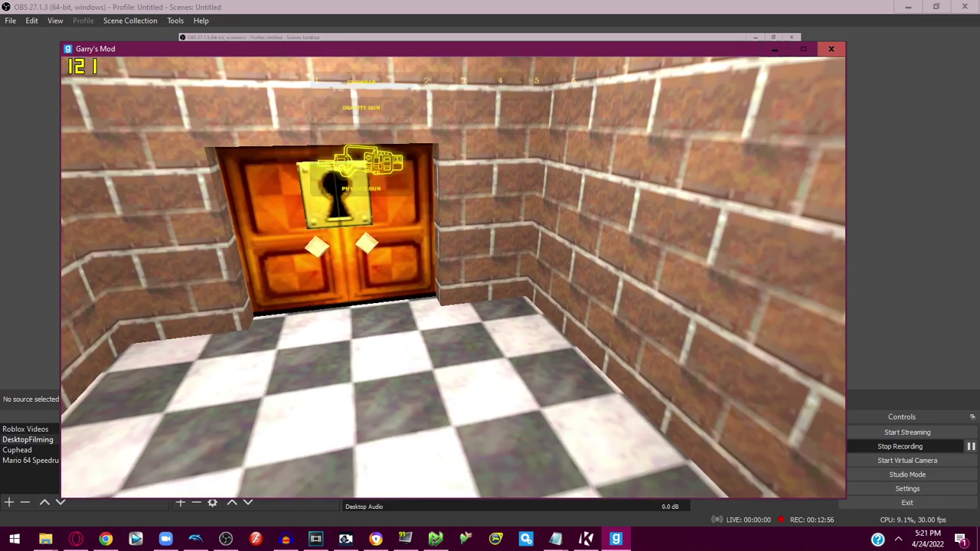
{"action": "left_click", "coordinate": [453, 277]}
{"action": "key", "text": "q"}
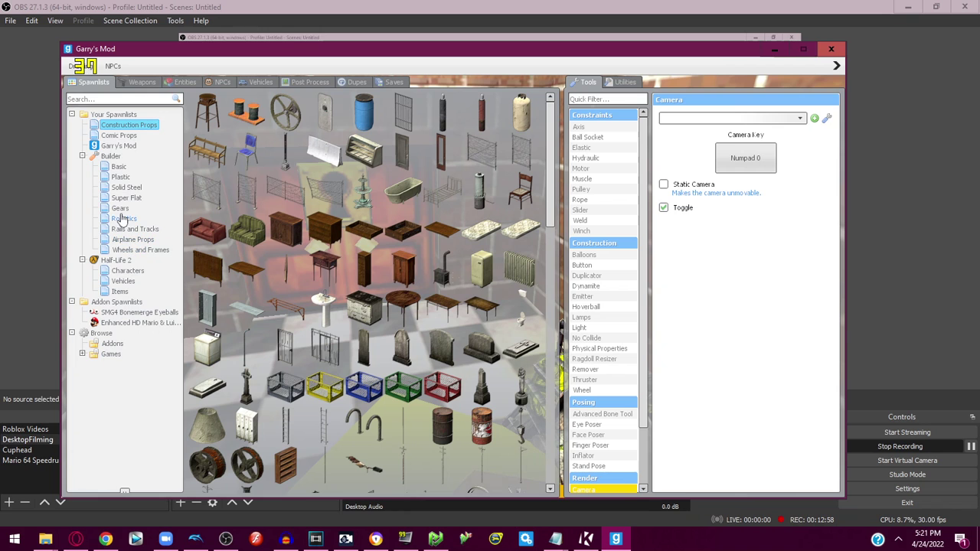
{"action": "left_click", "coordinate": [121, 145]}
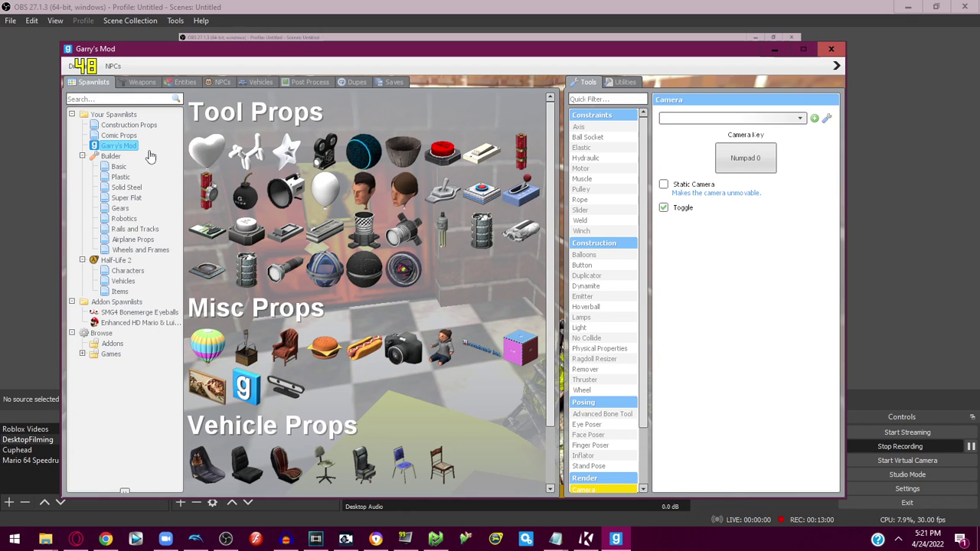
{"action": "scroll", "coordinate": [425, 320], "scroll_direction": "down", "scroll_amount": 3}
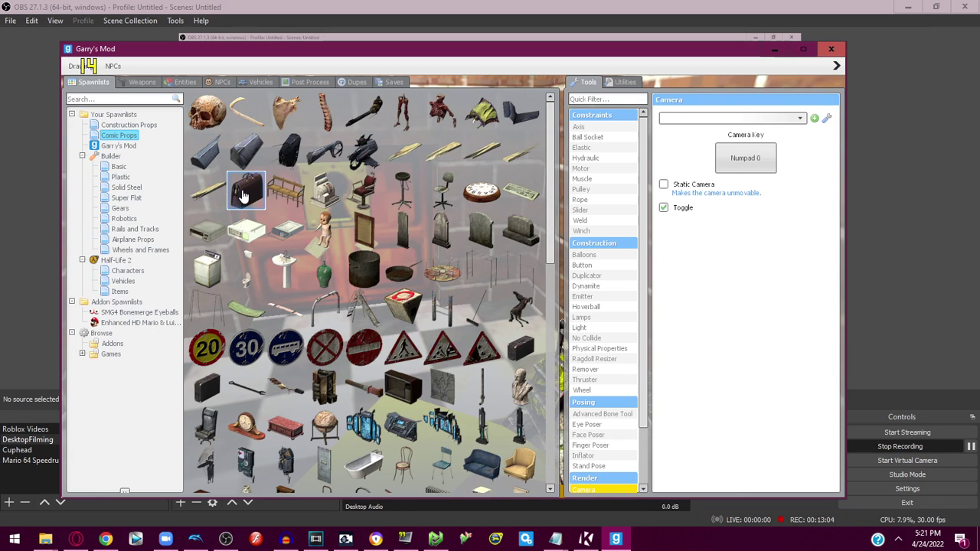
{"action": "scroll", "coordinate": [252, 252], "scroll_direction": "down", "scroll_amount": 15}
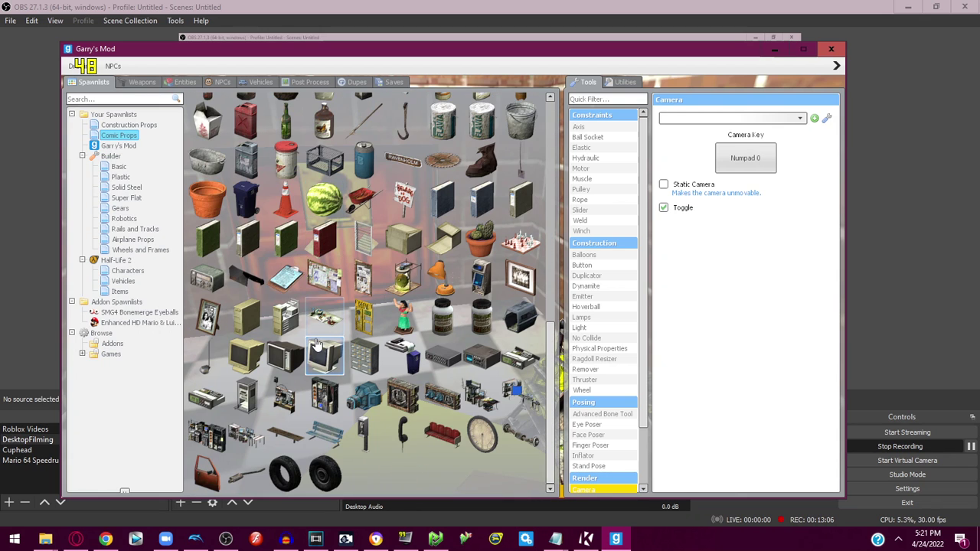
{"action": "left_click", "coordinate": [127, 125]}
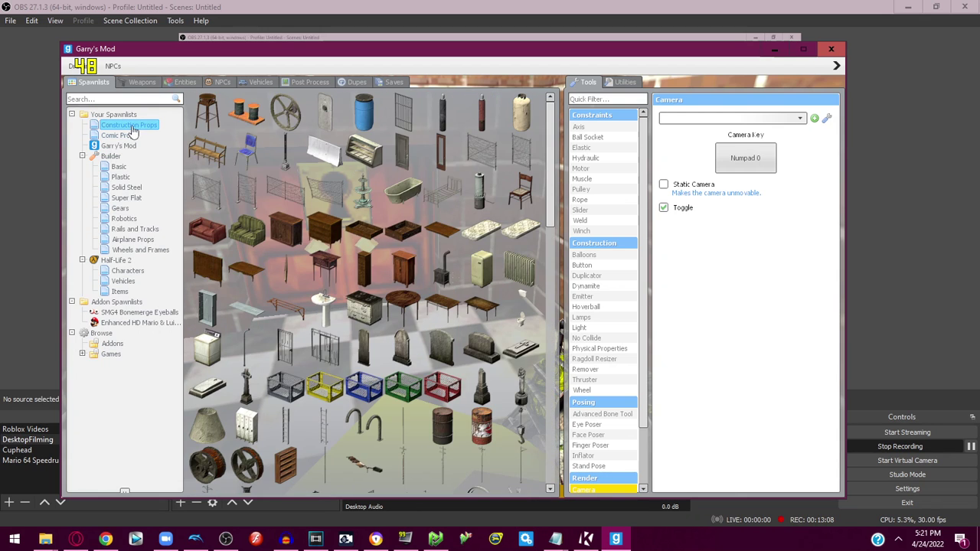
{"action": "scroll", "coordinate": [419, 297], "scroll_direction": "down", "scroll_amount": 3}
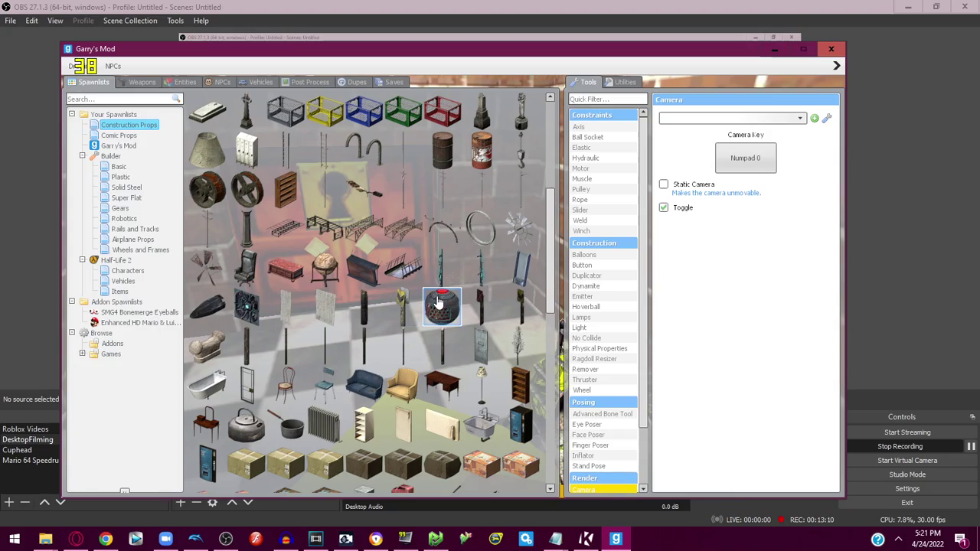
{"action": "key", "text": "q"}
Position the sphere on the checkered floor before the keyhole door and equip the tool gun with the Weld tool.
{"action": "mouse_move", "coordinate": [453, 277]}
{"action": "left_mouse_down"}
{"action": "mouse_move", "coordinate": [448, 243]}
{"action": "mouse_move", "coordinate": [453, 277]}
{"action": "left_mouse_up"}
{"action": "key", "text": "w"}
{"action": "key", "text": "6"}
{"action": "left_click", "coordinate": [453, 277]}
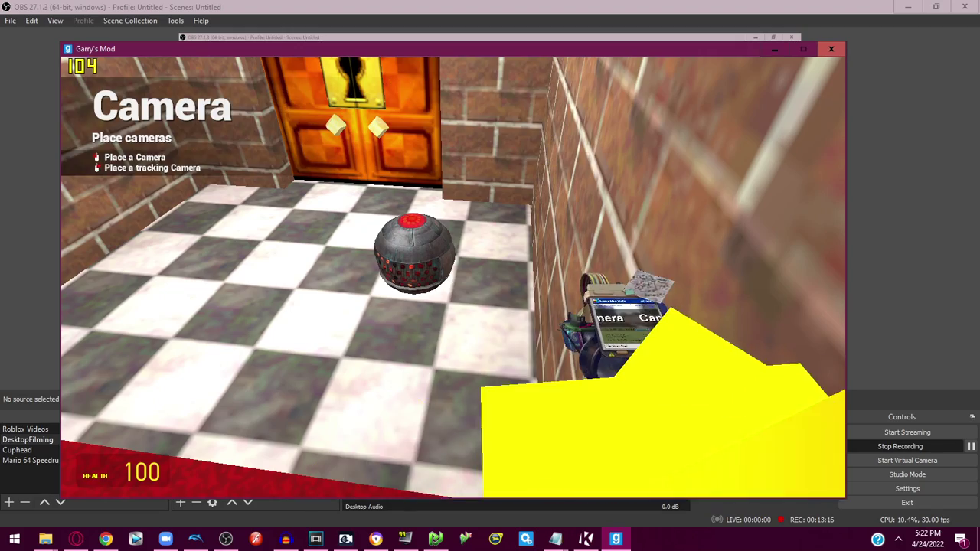
{"action": "key", "text": "q"}
{"action": "left_click", "coordinate": [583, 220]}
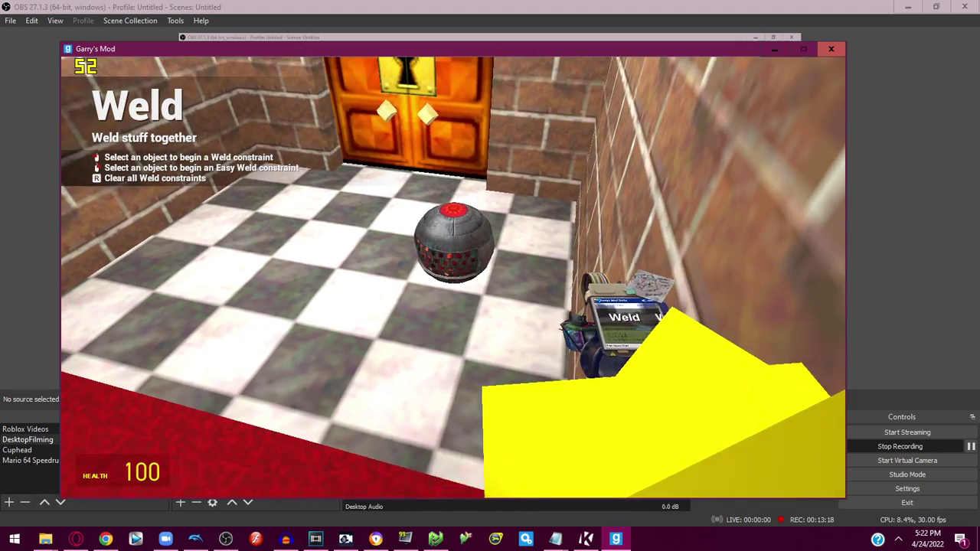
Back up onto the stairs and switch to the physics gun to adjust the sphere's placement beside the door.
{"action": "key", "text": "s"}
{"action": "key", "text": "1"}
{"action": "key", "text": "1"}
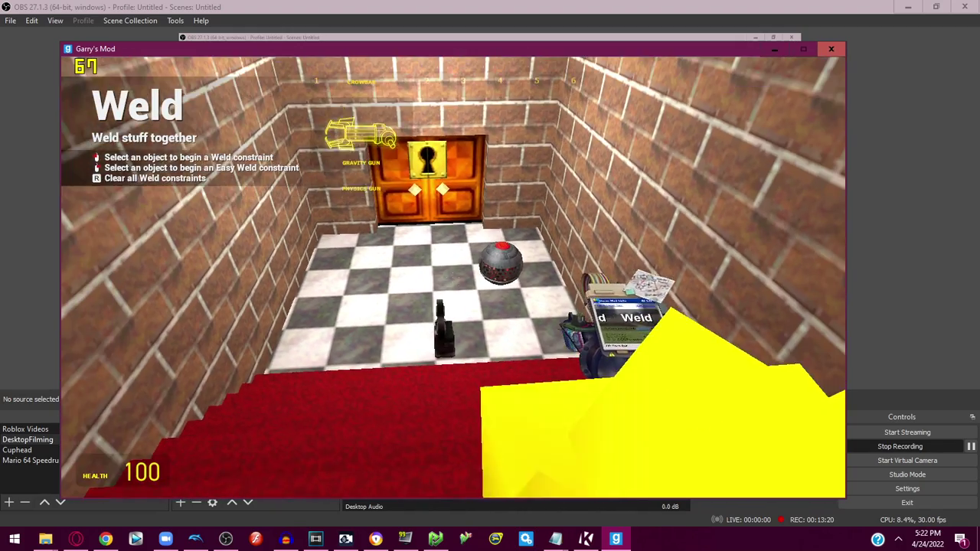
{"action": "left_click", "coordinate": [453, 277]}
{"action": "left_click_drag", "start_coordinate": [453, 277], "coordinate": [453, 277]}
Show the keyhole door and sphere through the placed camera's view and open the pause menu.
{"action": "key", "text": "6"}
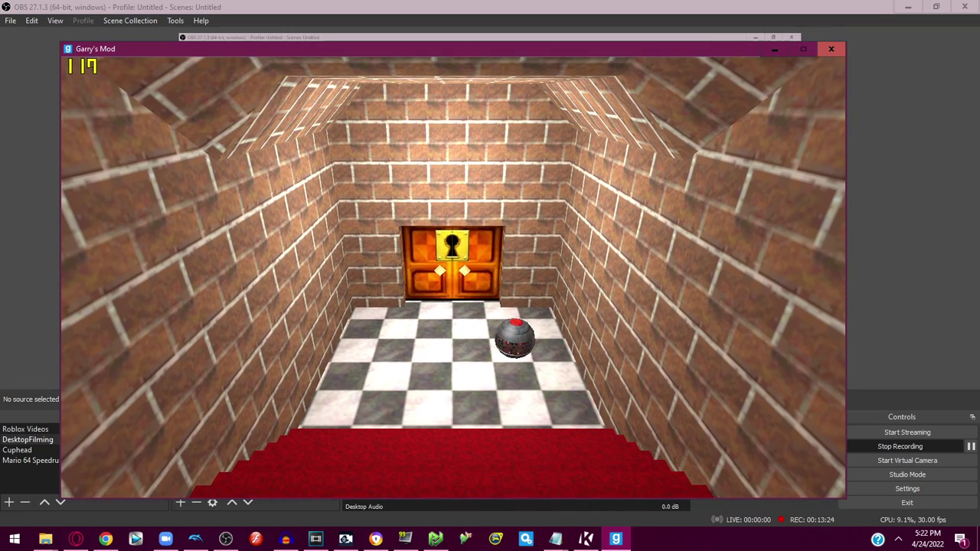
{"action": "key", "text": "w"}
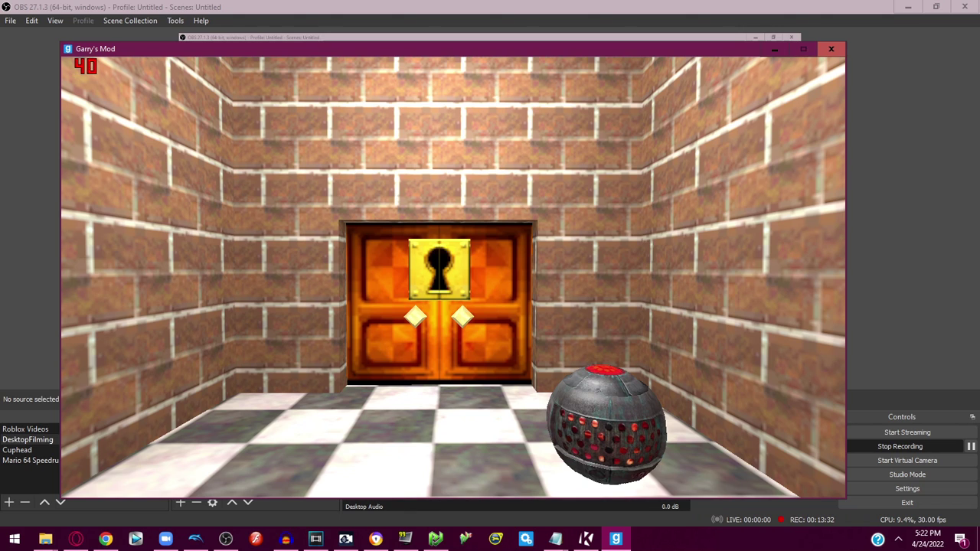
{"action": "key", "text": "Escape"}
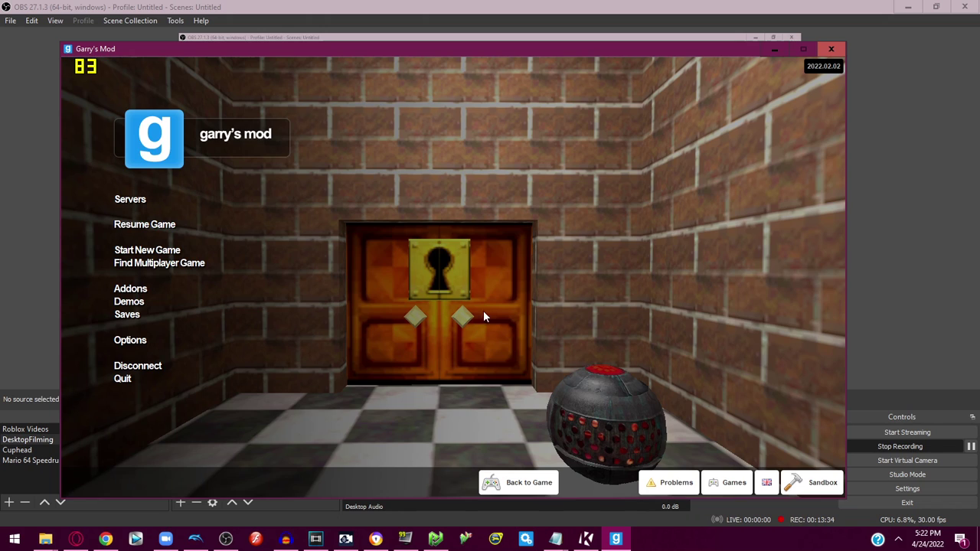
{"action": "left_click", "coordinate": [312, 540]}
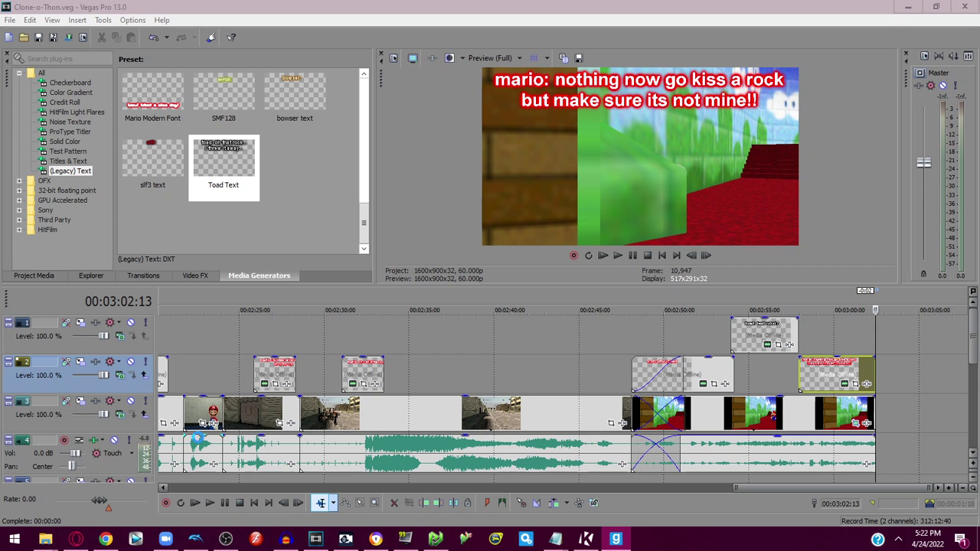
{"action": "mouse_move", "coordinate": [76, 539]}
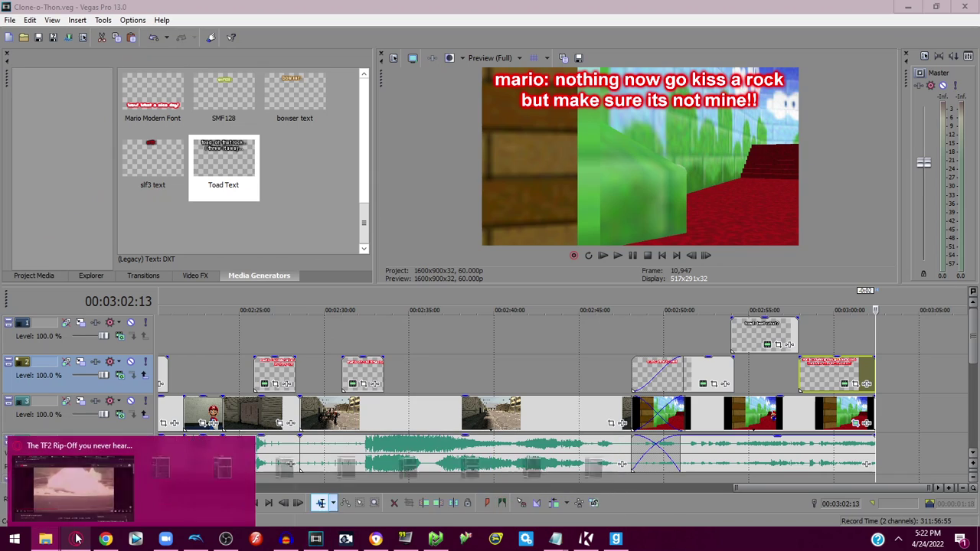
{"action": "mouse_move", "coordinate": [45, 540]}
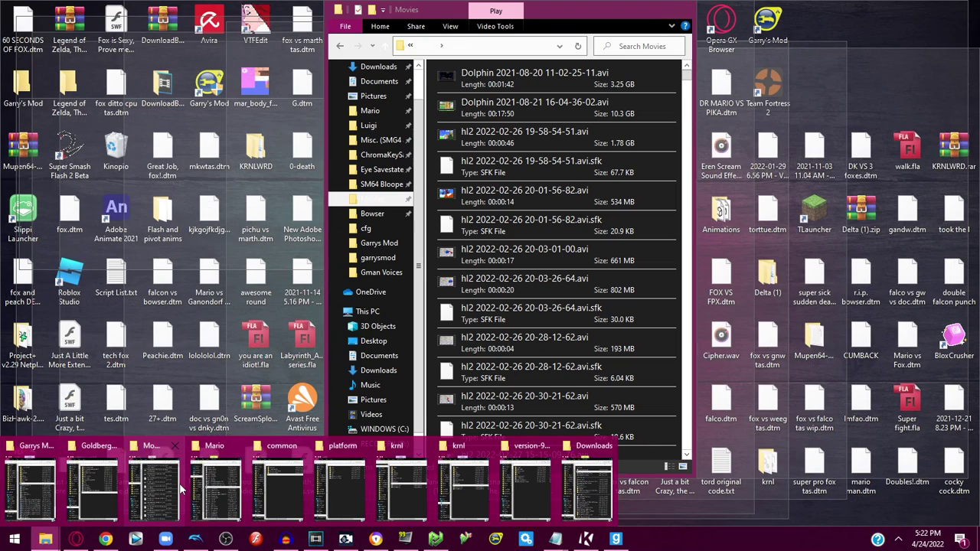
{"action": "left_click", "coordinate": [157, 490]}
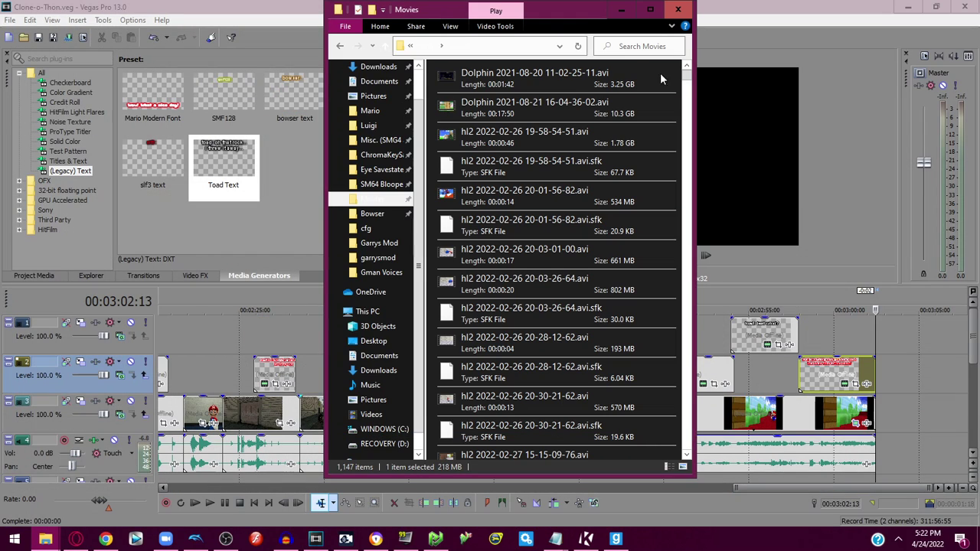
{"action": "left_click", "coordinate": [686, 153]}
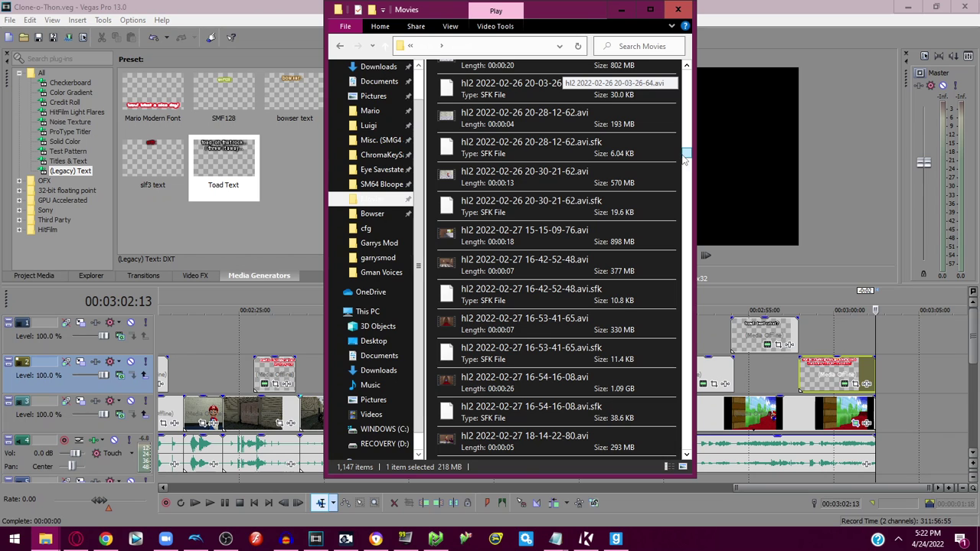
{"action": "scroll", "coordinate": [685, 159], "scroll_direction": "down", "scroll_amount": 10}
{"action": "left_click_drag", "start_coordinate": [682, 155], "coordinate": [683, 219]}
{"action": "scroll", "coordinate": [641, 192], "scroll_direction": "up", "scroll_amount": 5}
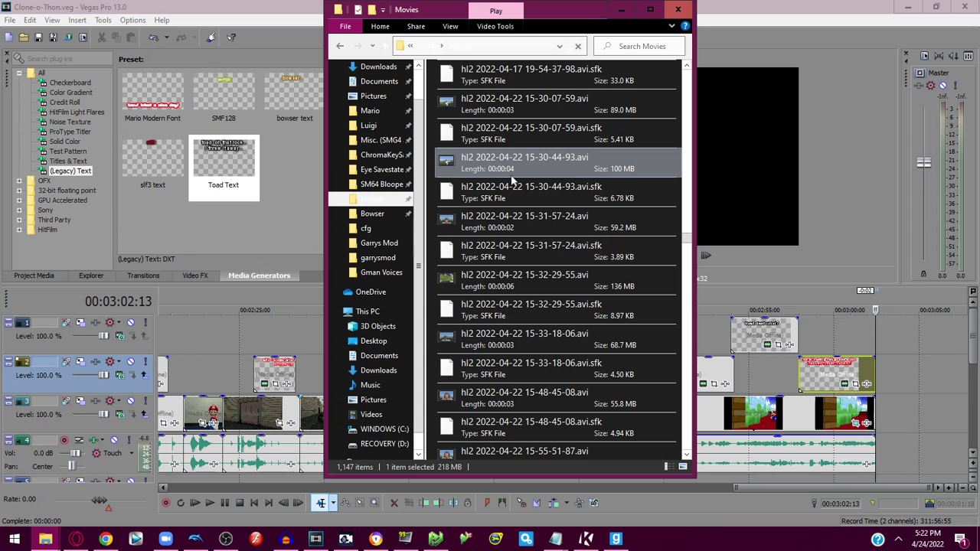
{"action": "scroll", "coordinate": [528, 287], "scroll_direction": "down", "scroll_amount": 1}
{"action": "scroll", "coordinate": [528, 287], "scroll_direction": "down", "scroll_amount": 2}
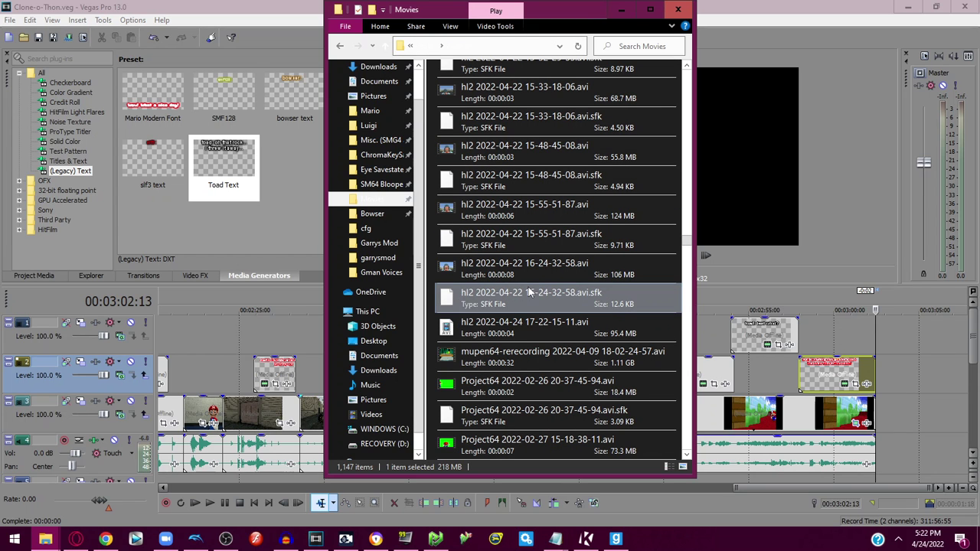
{"action": "left_click_drag", "start_coordinate": [534, 330], "coordinate": [881, 440]}
Place the playhead at 00:03:02:14, on the first frame of the keyhole-door clip after Mario's last line.
{"action": "left_click", "coordinate": [892, 425]}
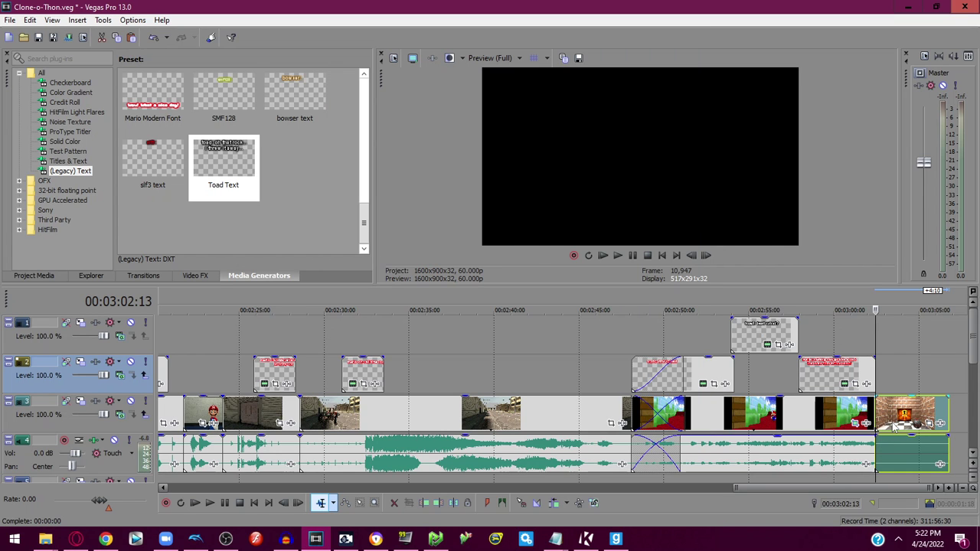
{"action": "left_click", "coordinate": [893, 427]}
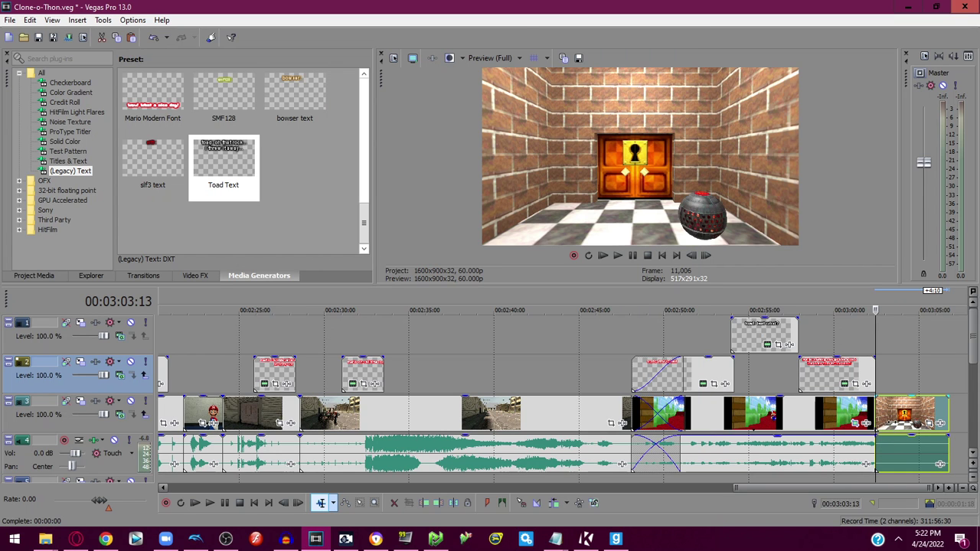
{"action": "left_click", "coordinate": [874, 344]}
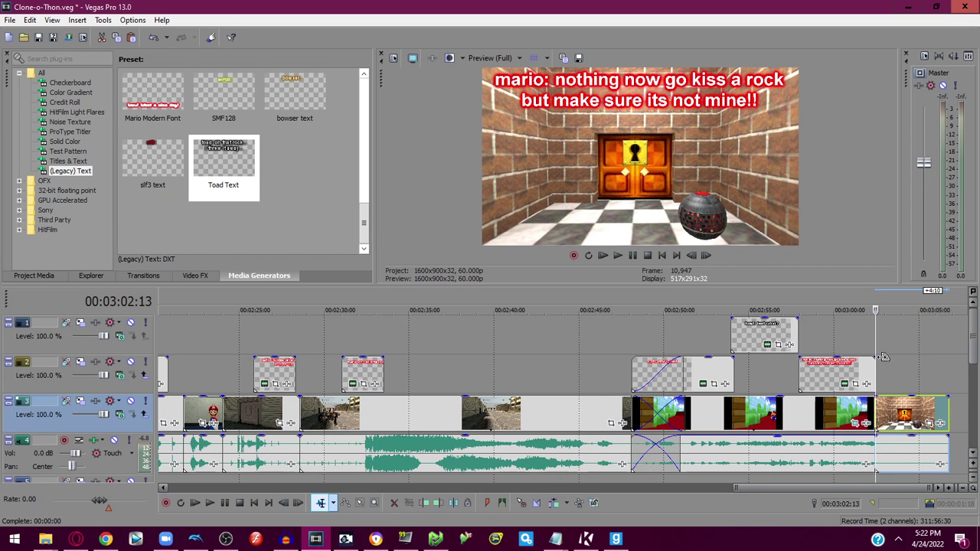
{"action": "key", "text": "Right"}
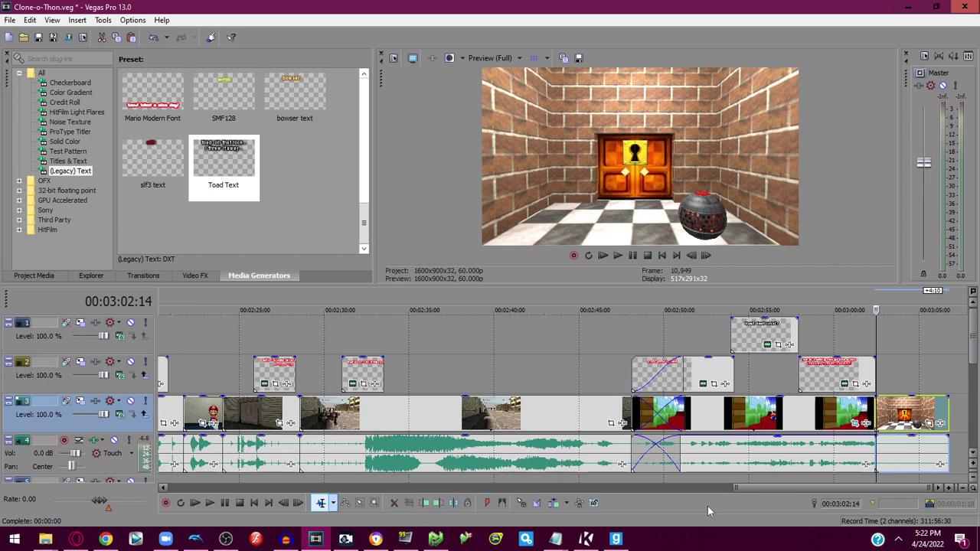
Add mario_humming1.wav and mario_humming2.wav from the Mario sound folder to audio track 7 at the playhead.
{"action": "left_click_drag", "start_coordinate": [975, 349], "coordinate": [970, 418]}
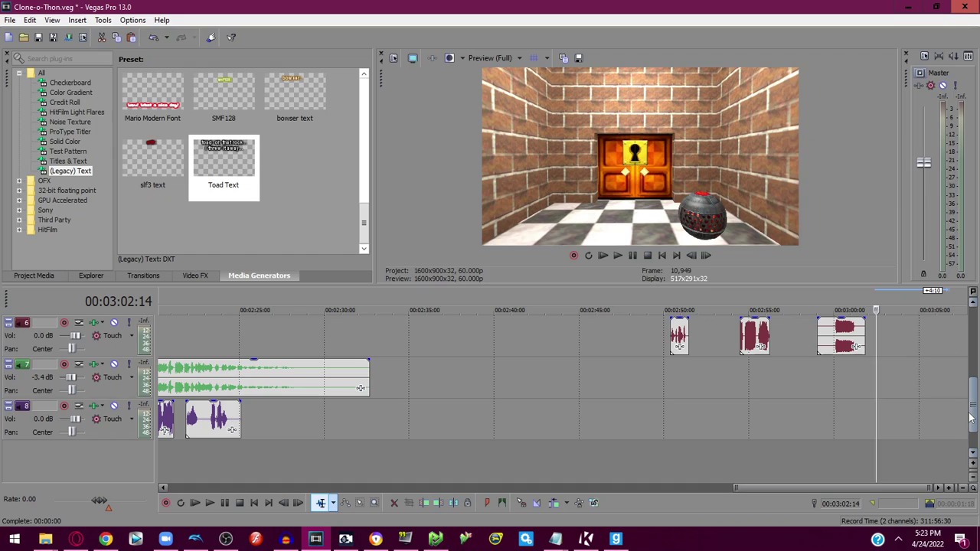
{"action": "left_click", "coordinate": [42, 540]}
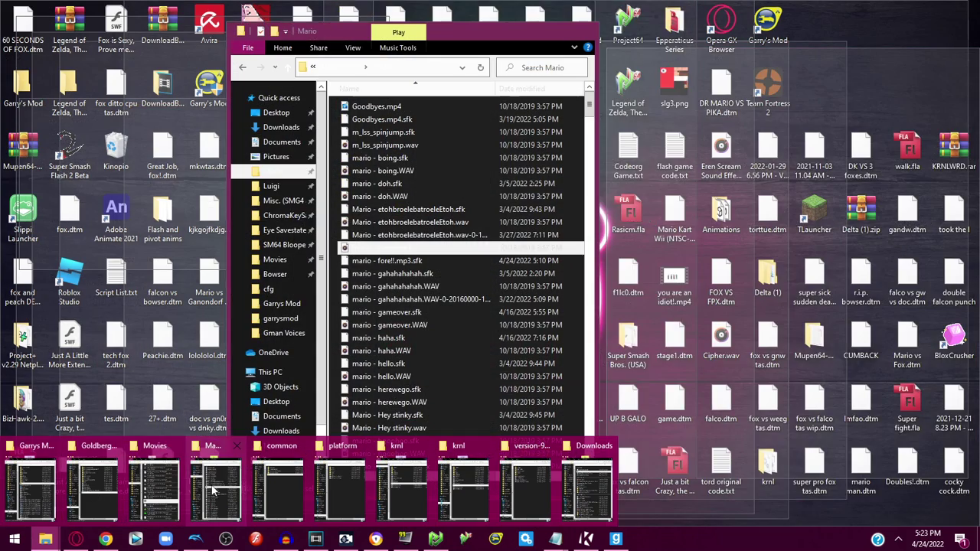
{"action": "left_click", "coordinate": [214, 482]}
{"action": "scroll", "coordinate": [462, 311], "scroll_direction": "down", "scroll_amount": 10}
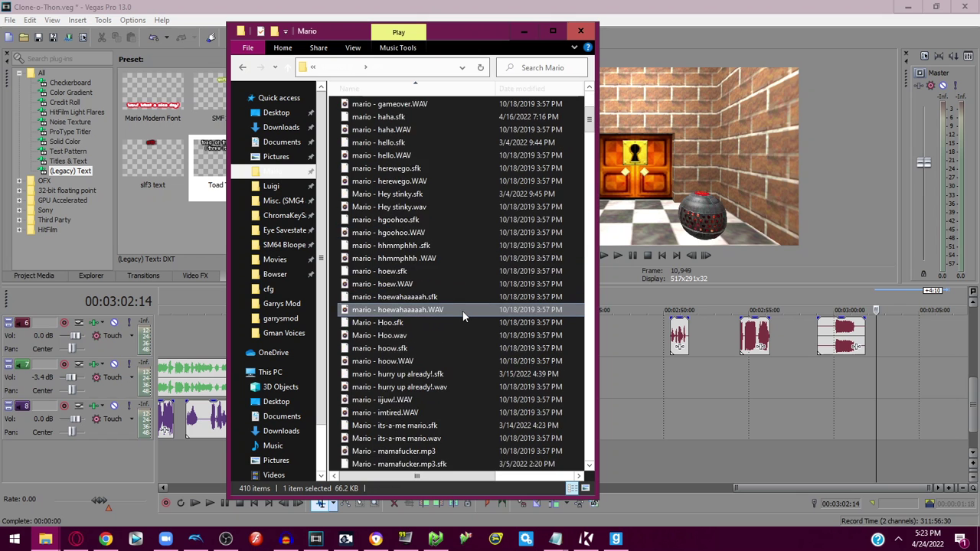
{"action": "scroll", "coordinate": [462, 314], "scroll_direction": "down", "scroll_amount": 20}
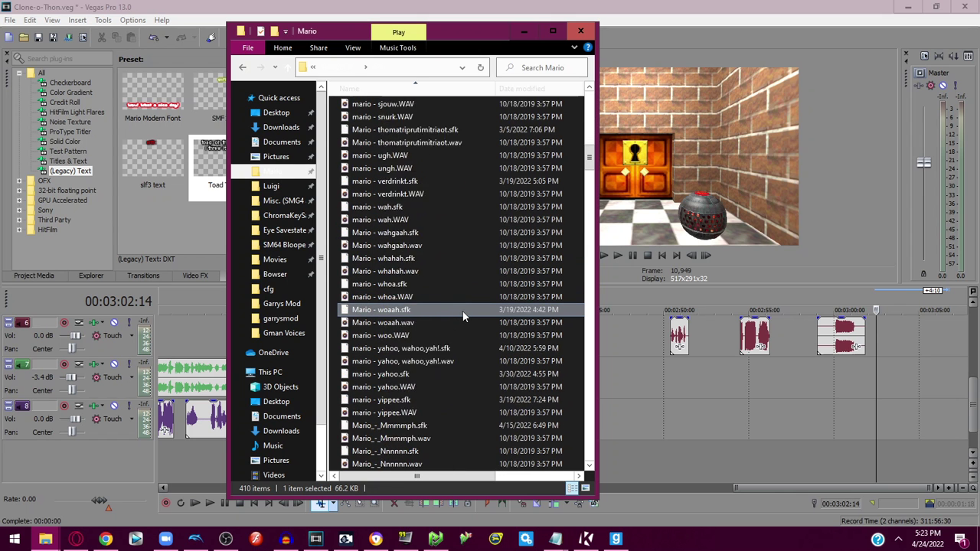
{"action": "scroll", "coordinate": [462, 314], "scroll_direction": "down", "scroll_amount": 4}
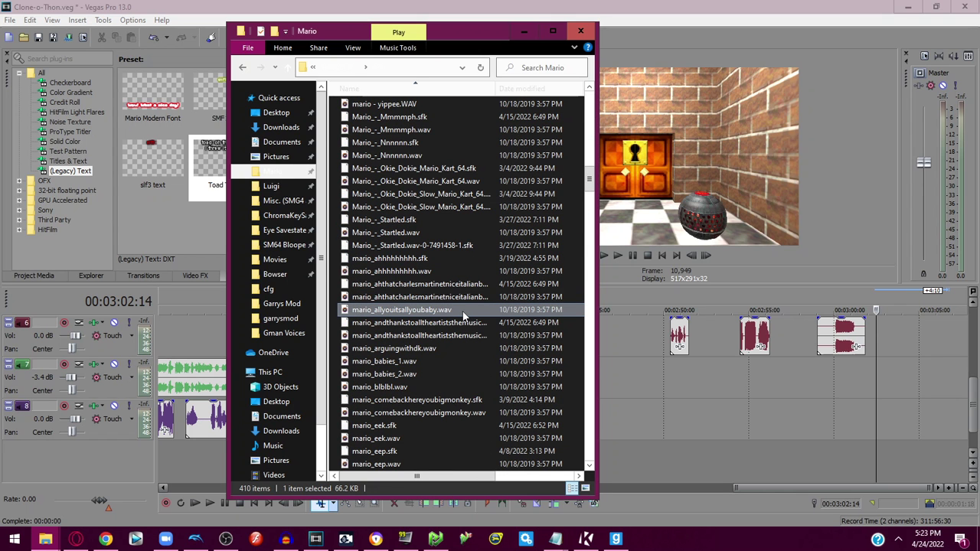
{"action": "scroll", "coordinate": [463, 314], "scroll_direction": "down", "scroll_amount": 9}
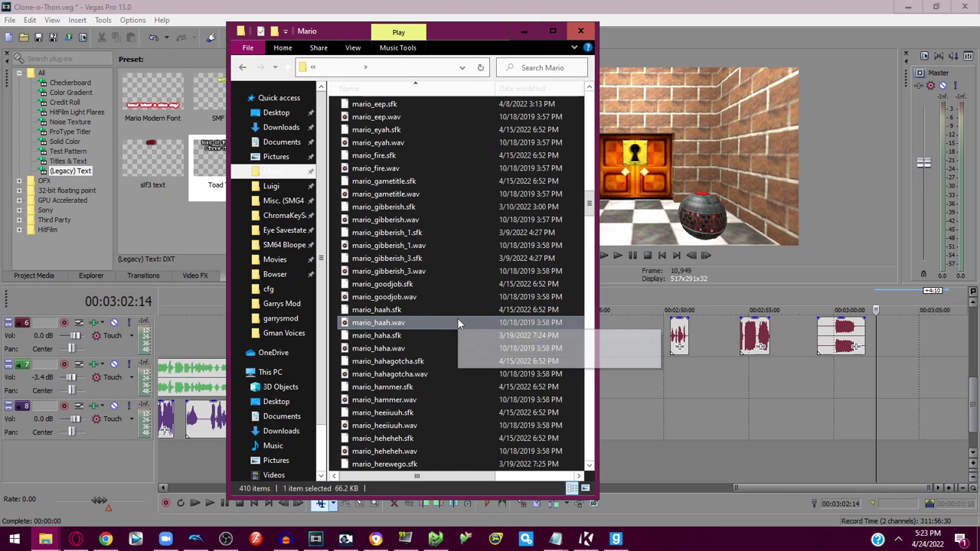
{"action": "scroll", "coordinate": [422, 402], "scroll_direction": "down", "scroll_amount": 4}
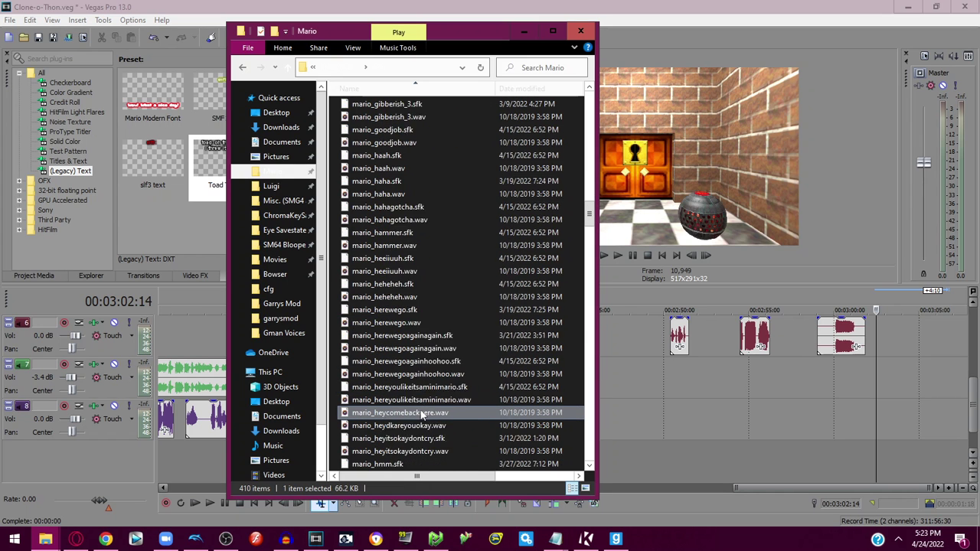
{"action": "scroll", "coordinate": [422, 414], "scroll_direction": "down", "scroll_amount": 6}
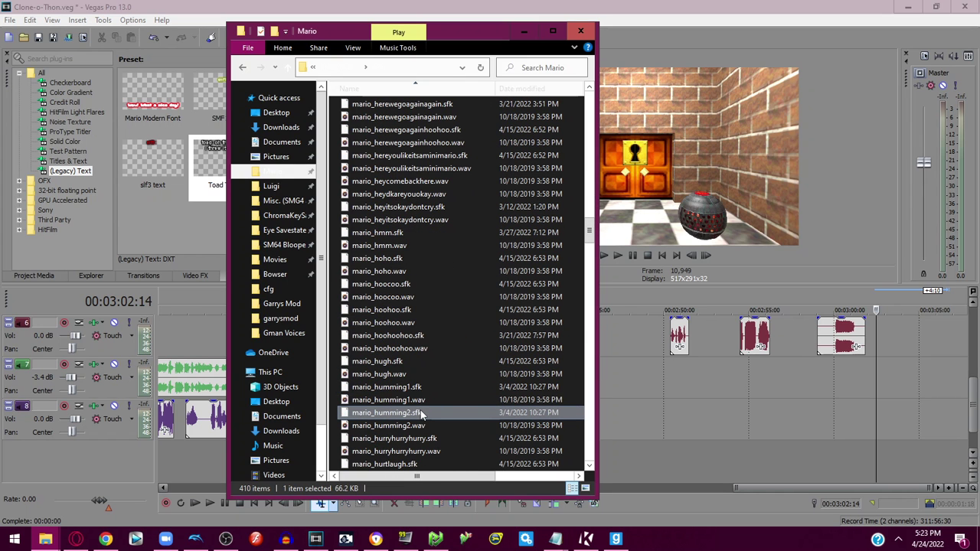
{"action": "left_click", "coordinate": [417, 402]}
{"action": "left_click", "coordinate": [423, 425], "text": "ctrl"}
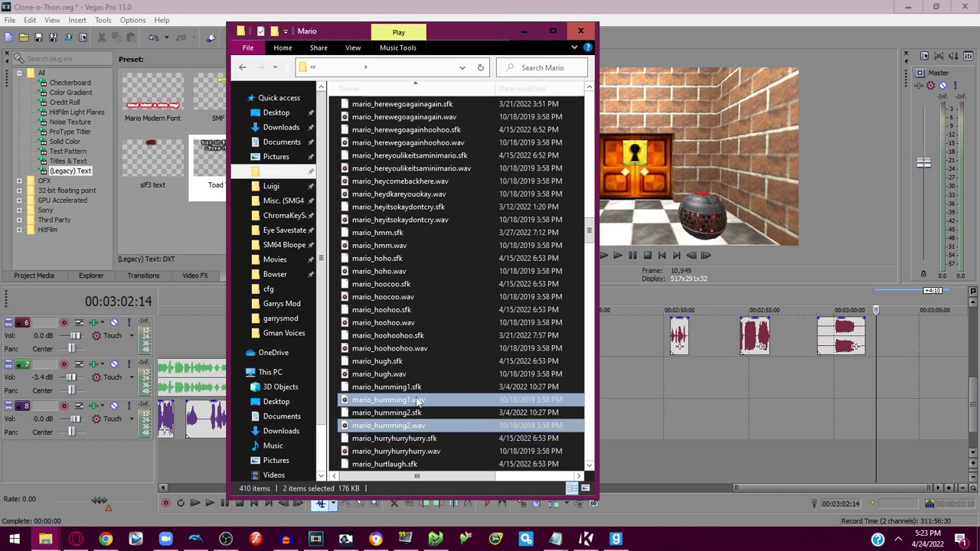
{"action": "left_click_drag", "start_coordinate": [418, 402], "coordinate": [882, 389]}
Extend the keyhole-door clip past the end of the humming sounds and place the playhead at 00:02:56:04.
{"action": "scroll", "coordinate": [825, 414], "scroll_direction": "down", "scroll_amount": 2}
{"action": "scroll", "coordinate": [825, 414], "scroll_direction": "down", "scroll_amount": 1}
{"action": "left_click", "coordinate": [829, 423]}
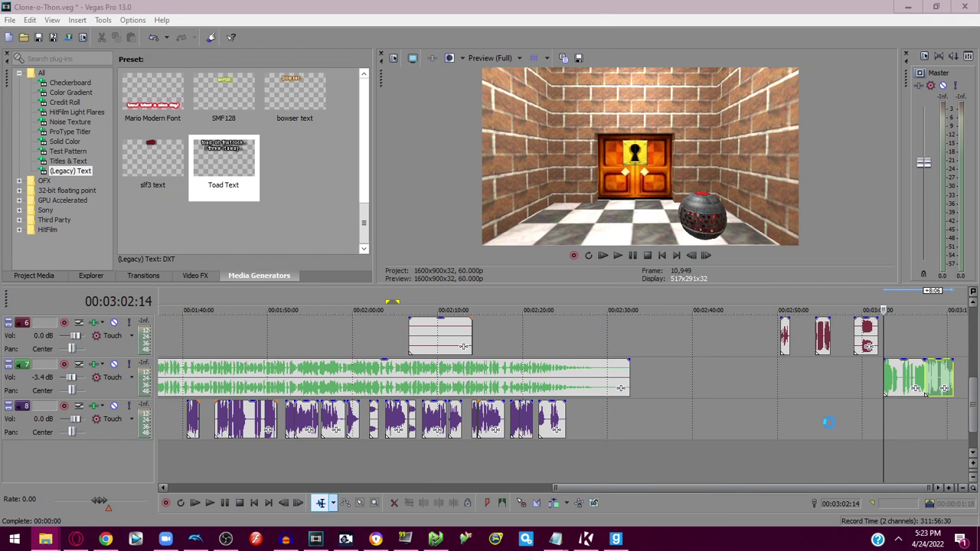
{"action": "left_click", "coordinate": [973, 369]}
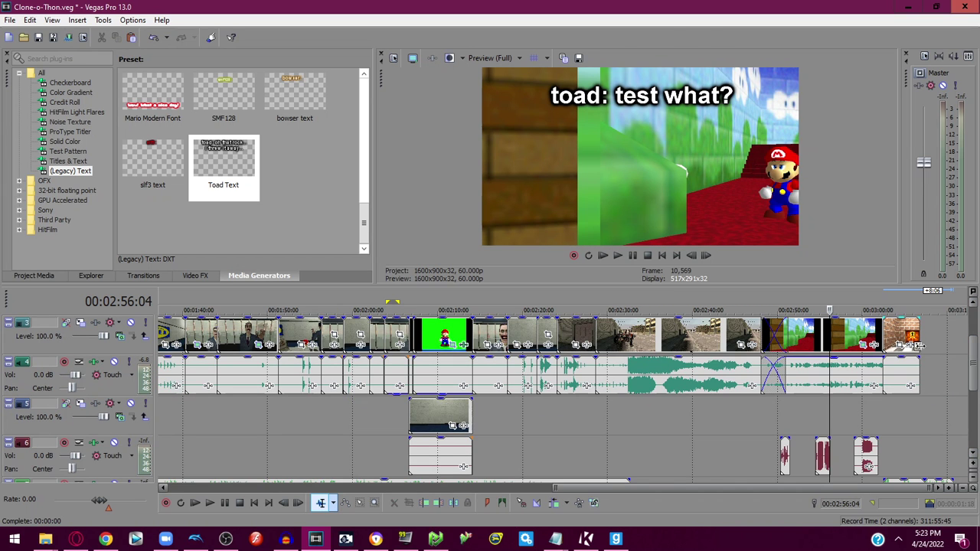
{"action": "scroll", "coordinate": [911, 422], "scroll_direction": "down", "scroll_amount": 2}
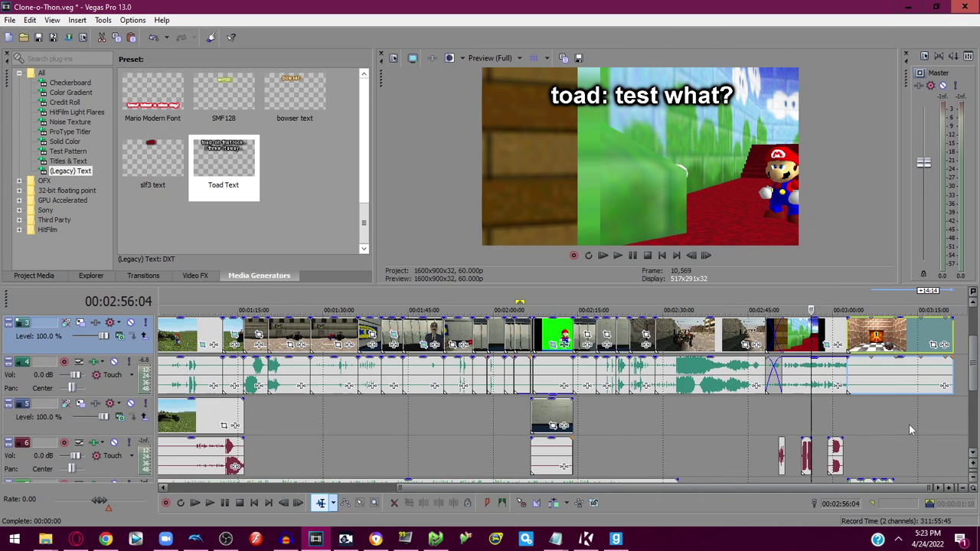
{"action": "scroll", "coordinate": [908, 423], "scroll_direction": "down", "scroll_amount": 1}
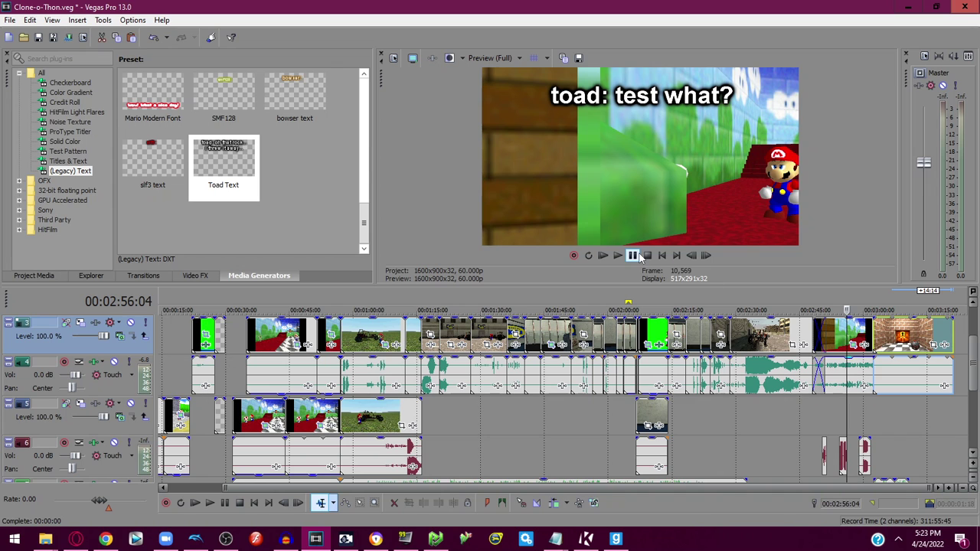
Play the sequence from Toad's line into the keyhole-door shot and return the playhead to 00:03:02:15.
{"action": "left_click", "coordinate": [640, 257]}
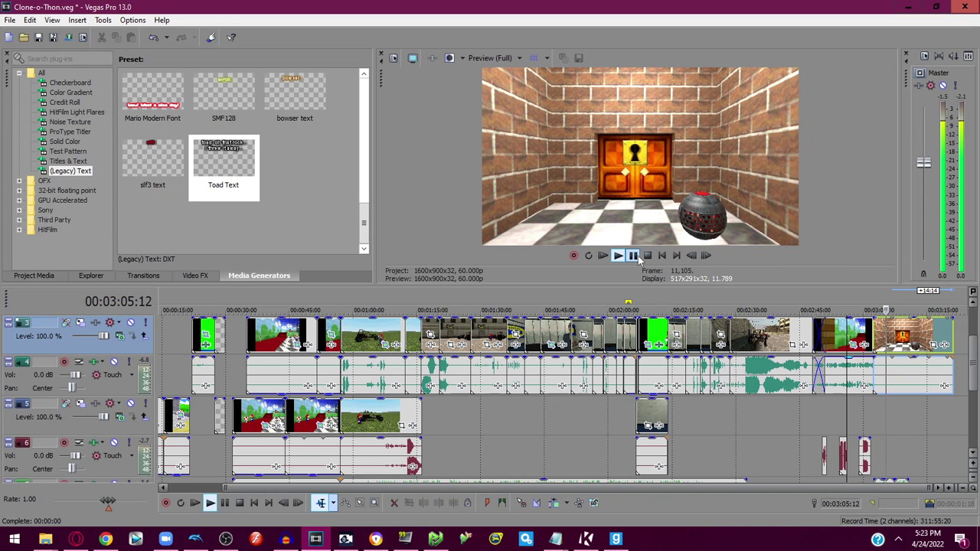
{"action": "left_click", "coordinate": [633, 255]}
{"action": "left_click", "coordinate": [872, 408]}
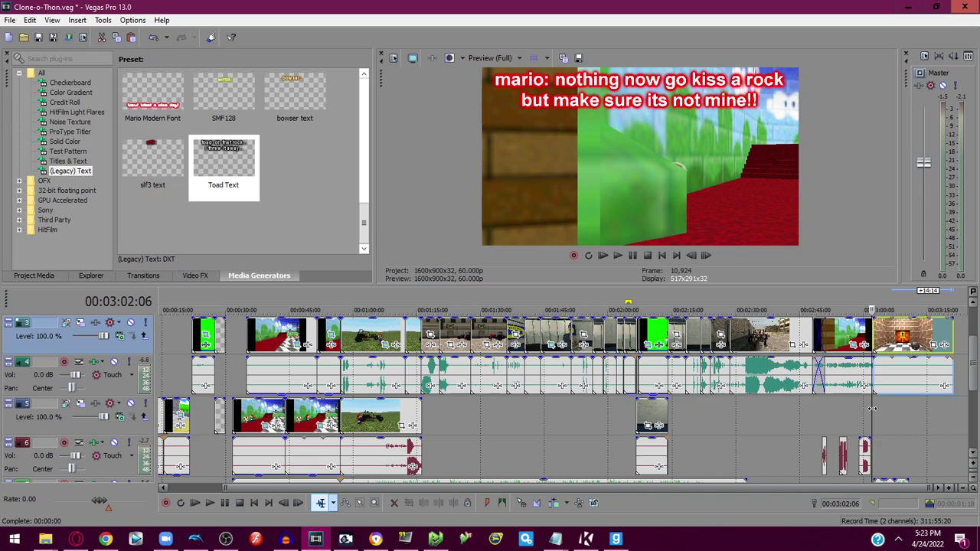
{"action": "left_click_drag", "start_coordinate": [872, 408], "coordinate": [874, 408]}
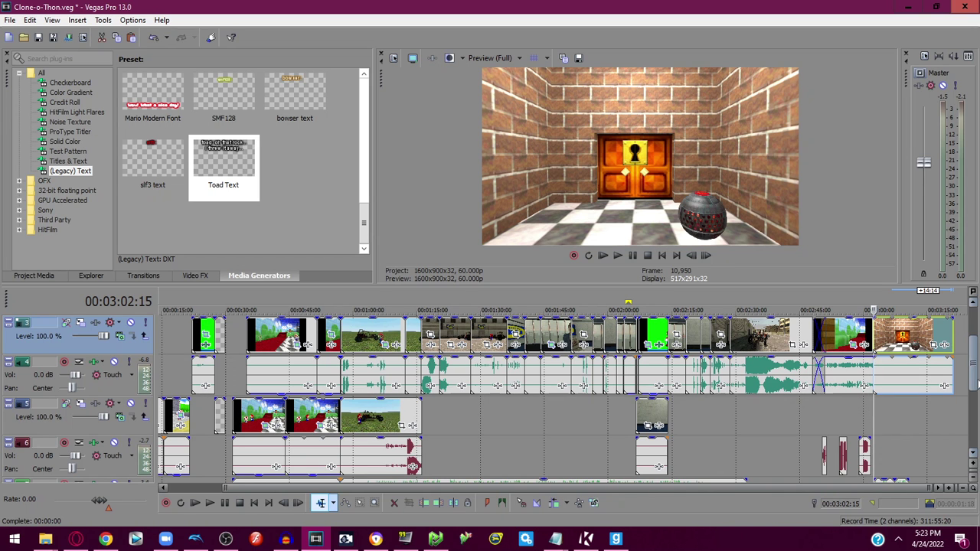
Switch to Project64, resume Super Mario 64, and switch the game to full screen and back to a window.
{"action": "left_click", "coordinate": [436, 539]}
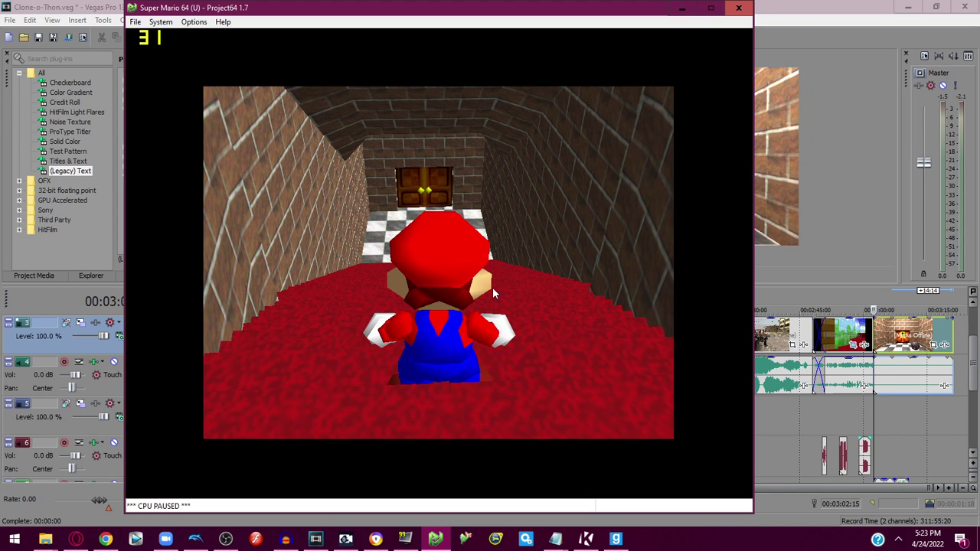
{"action": "key", "text": "F2"}
{"action": "key", "text": "alt+Return"}
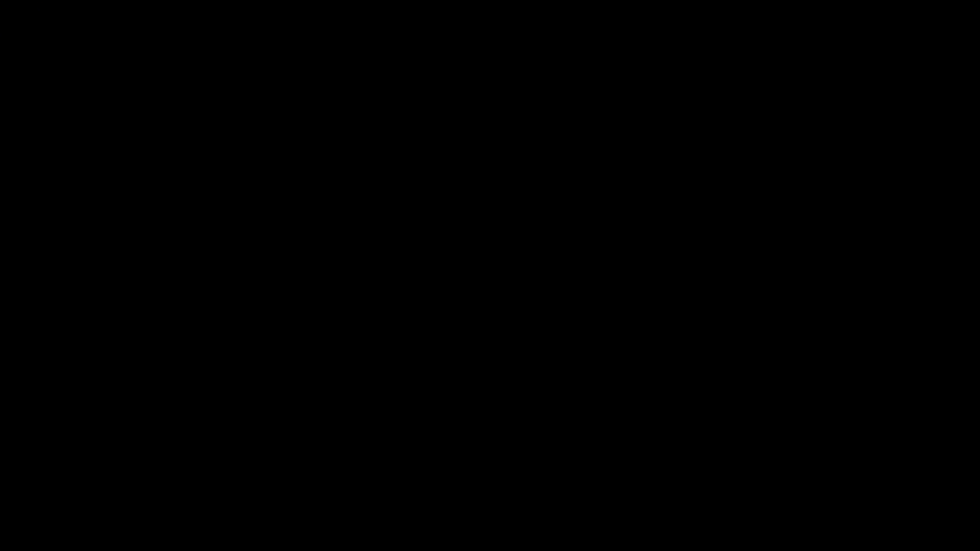
{"action": "key", "text": "alt+Return"}
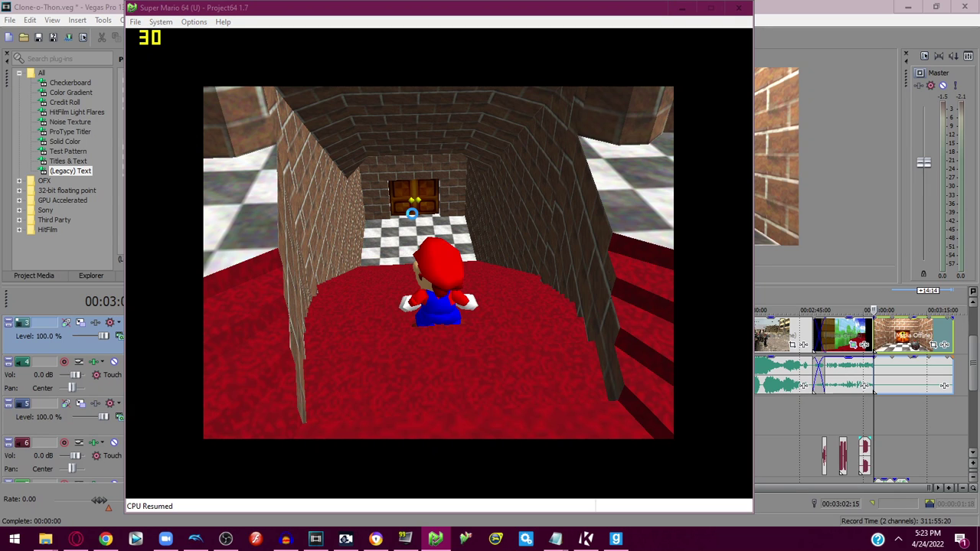
Load the Chroma Key Pack v2.0 (GREEN).zip savestate from the ChromaKeySavestates folder, accept the ROM mismatch and resume the emulation.
{"action": "key", "text": "F2"}
{"action": "key", "text": "ctrl+l"}
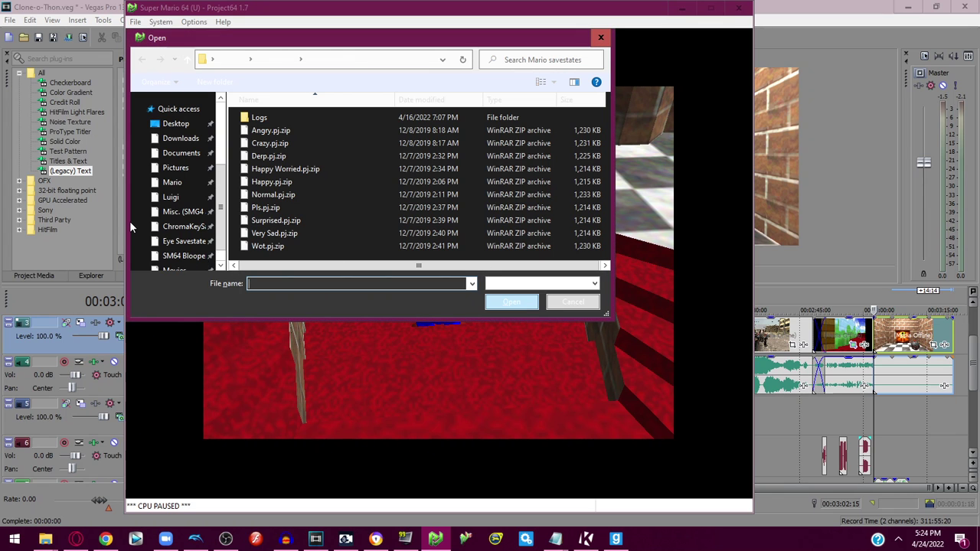
{"action": "scroll", "coordinate": [135, 222], "scroll_direction": "down", "scroll_amount": 5}
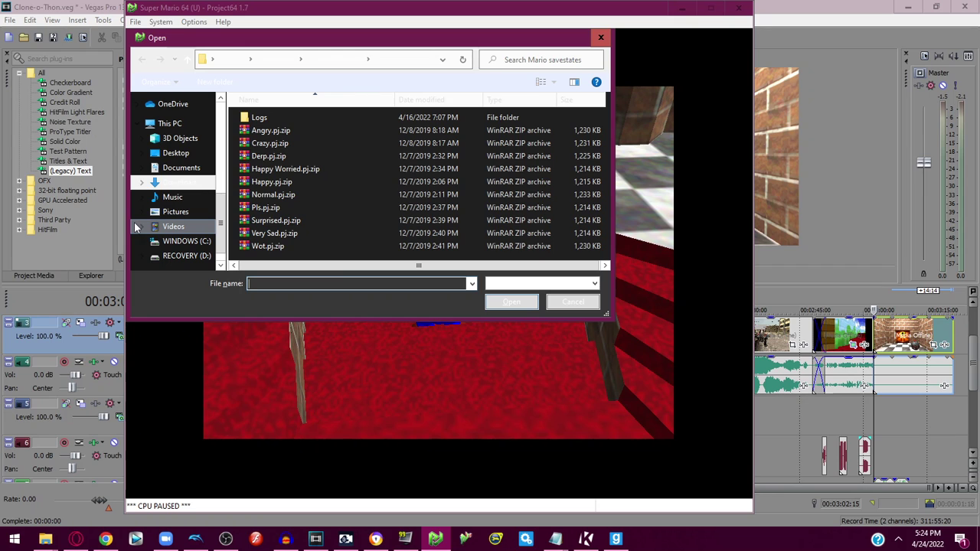
{"action": "scroll", "coordinate": [153, 172], "scroll_direction": "up", "scroll_amount": 3}
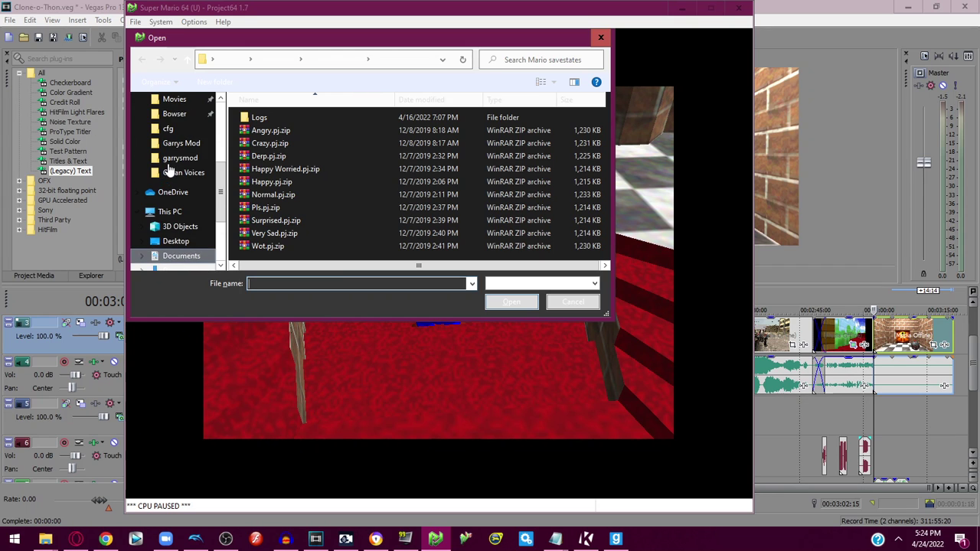
{"action": "scroll", "coordinate": [169, 170], "scroll_direction": "up", "scroll_amount": 1}
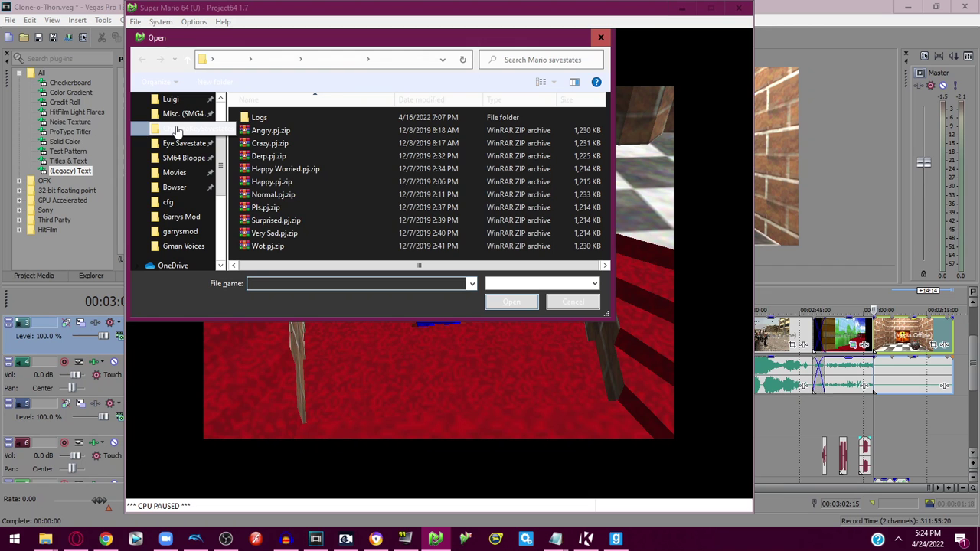
{"action": "left_click", "coordinate": [176, 130]}
{"action": "left_click", "coordinate": [335, 157]}
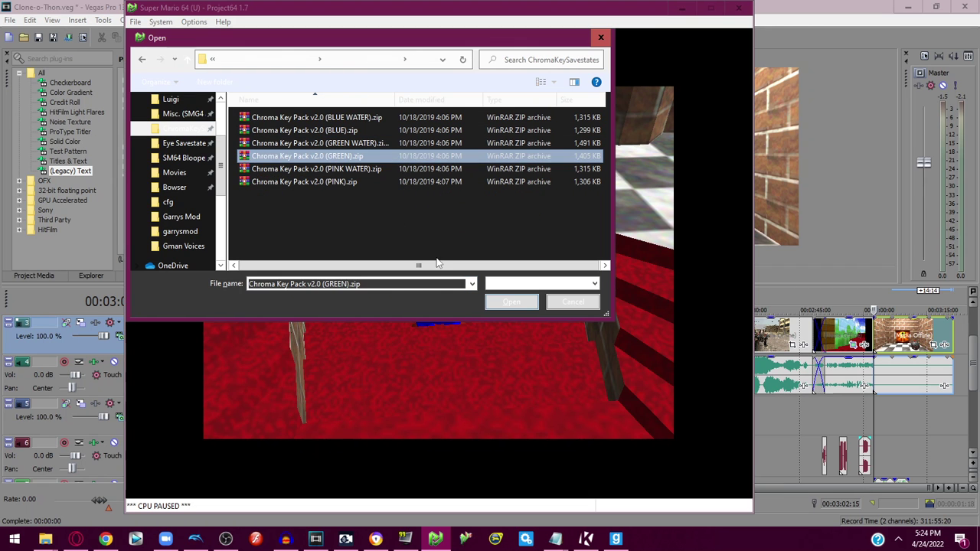
{"action": "left_click", "coordinate": [494, 303]}
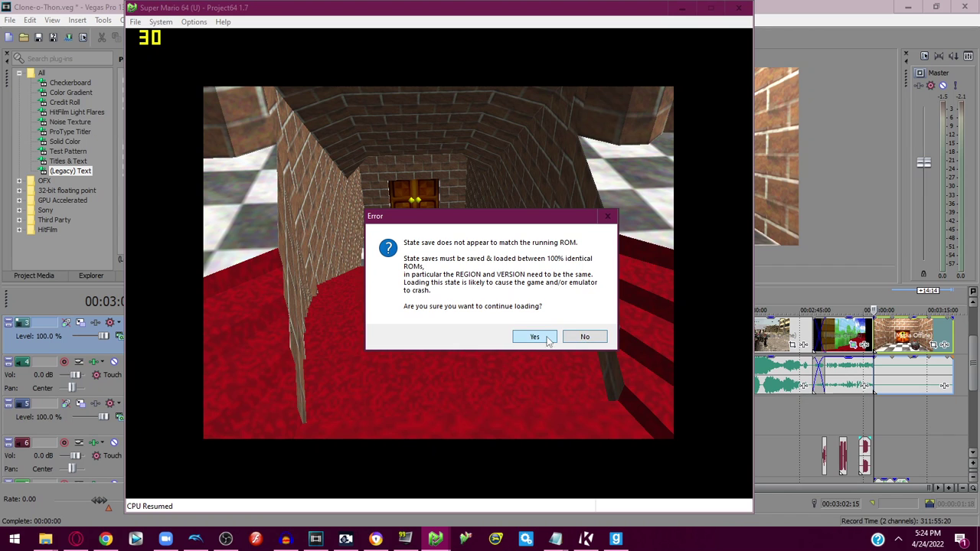
{"action": "left_click", "coordinate": [535, 337]}
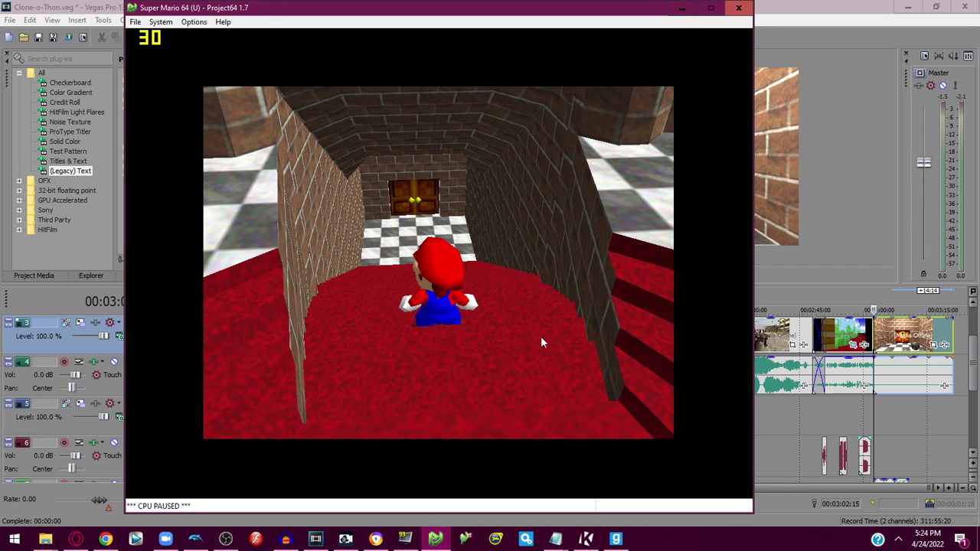
{"action": "key", "text": "F2"}
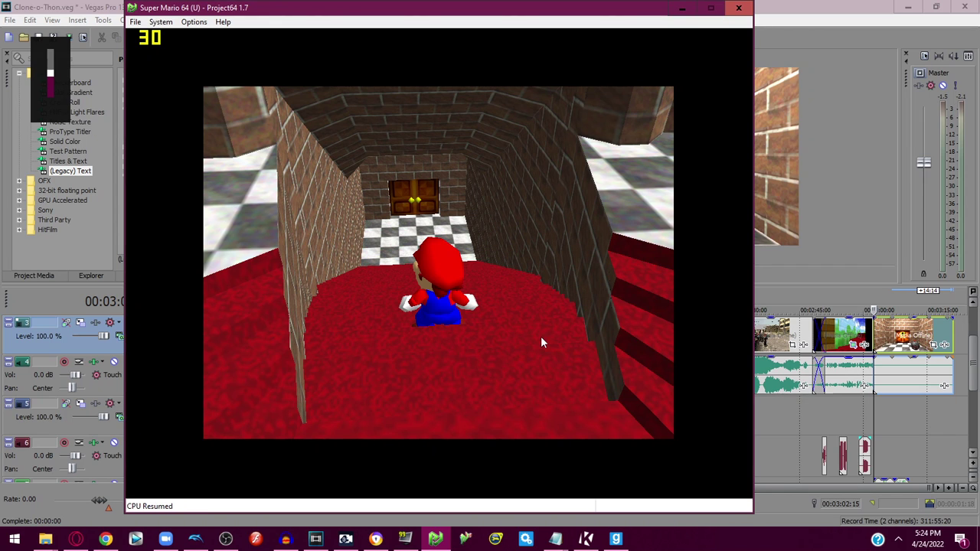